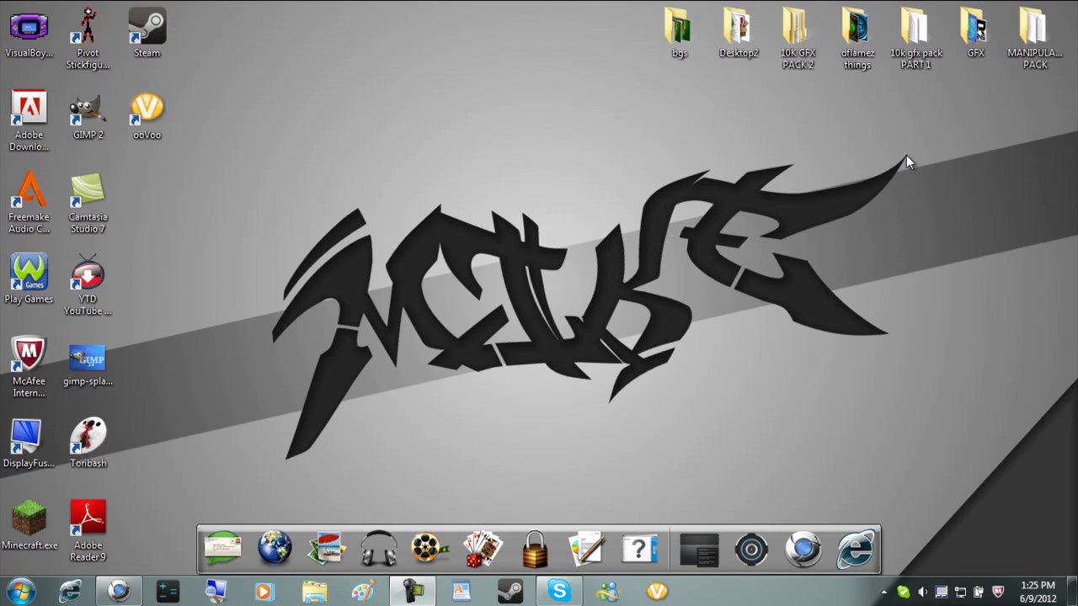
- Drag across the Windows desktop
drag(906, 155, 889, 334)
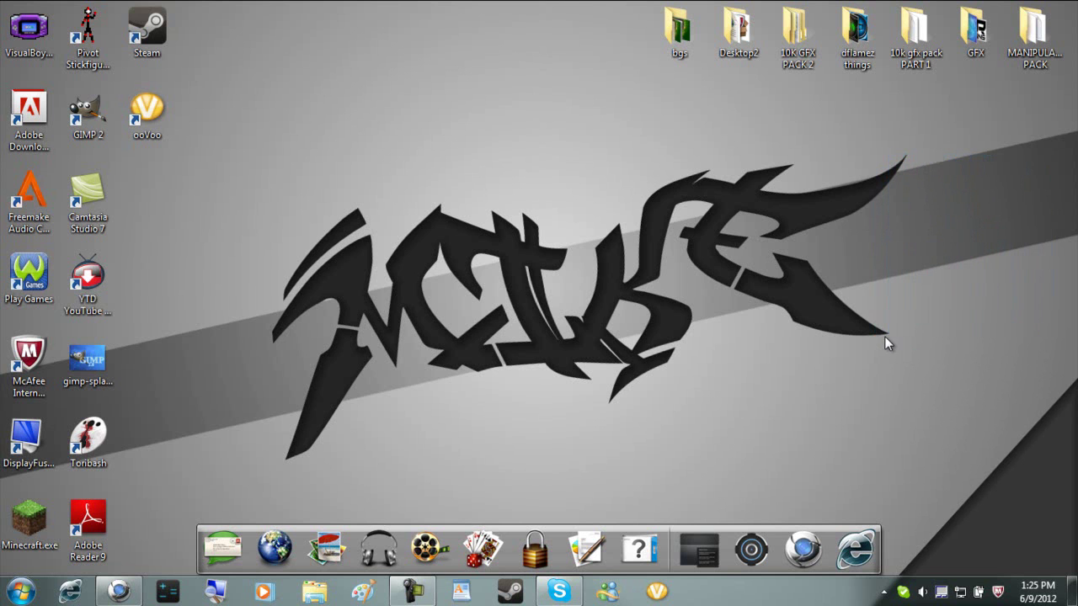
- Search Chrome for 'gimp 2.8 softonic', open the Softonic download result, then minimize the browser
click(118, 592)
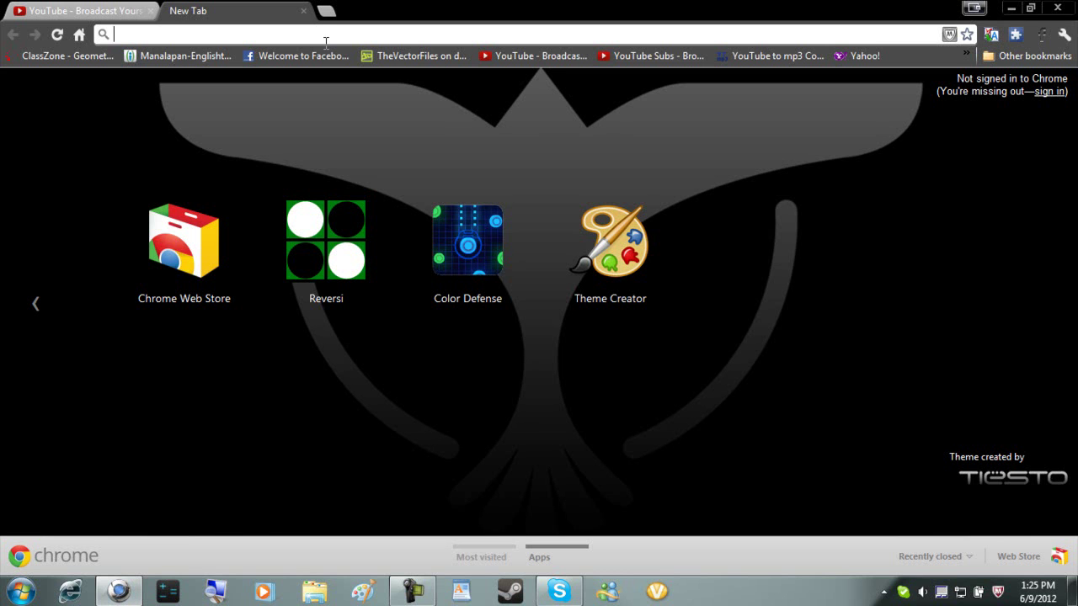
text(gimp)
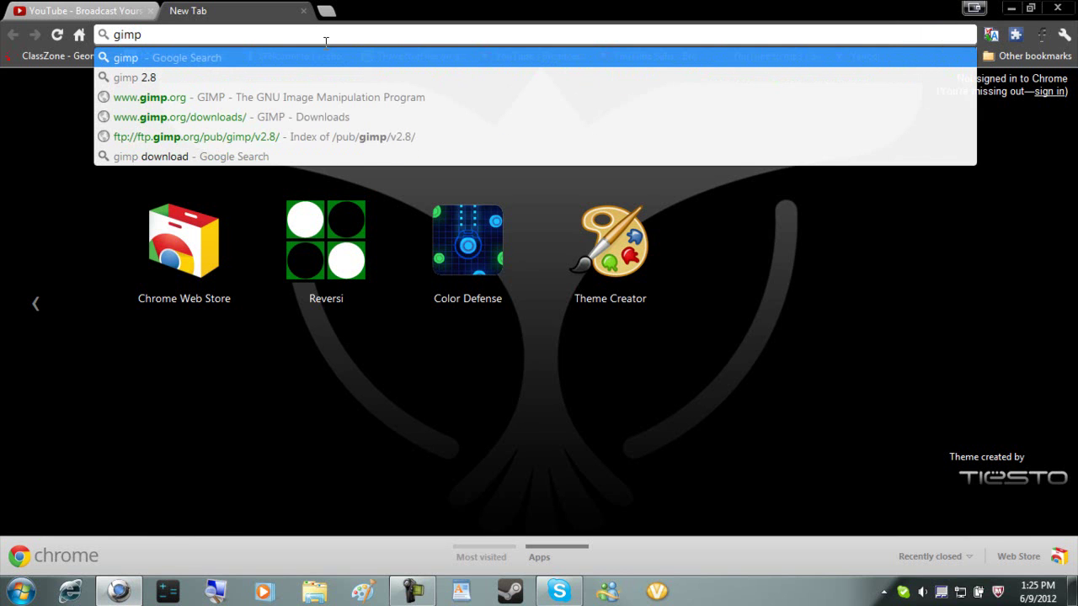
key(Down)
text(so)
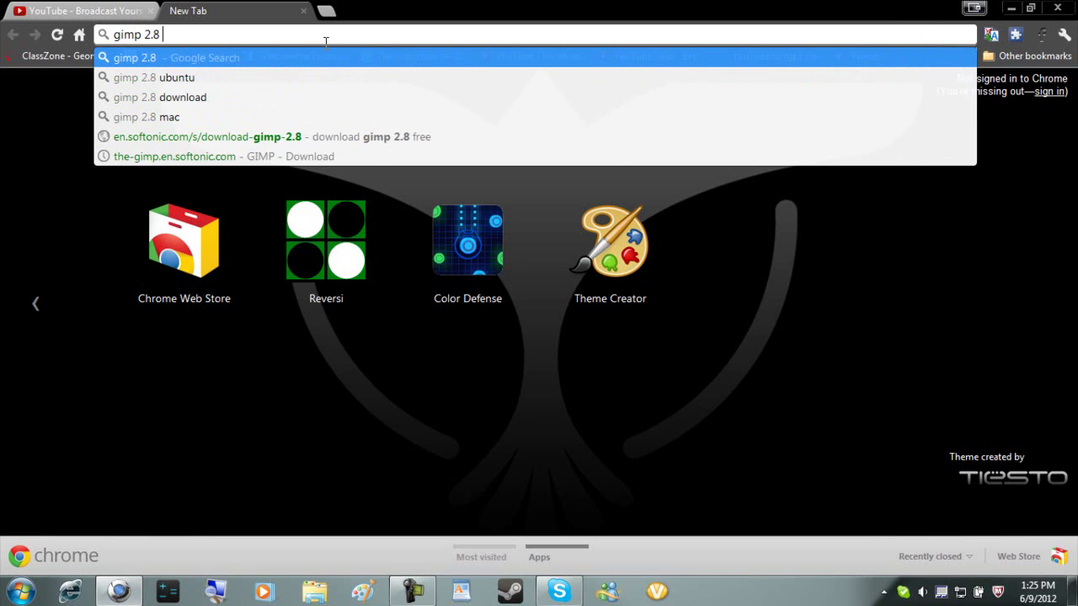
text(ftonic)
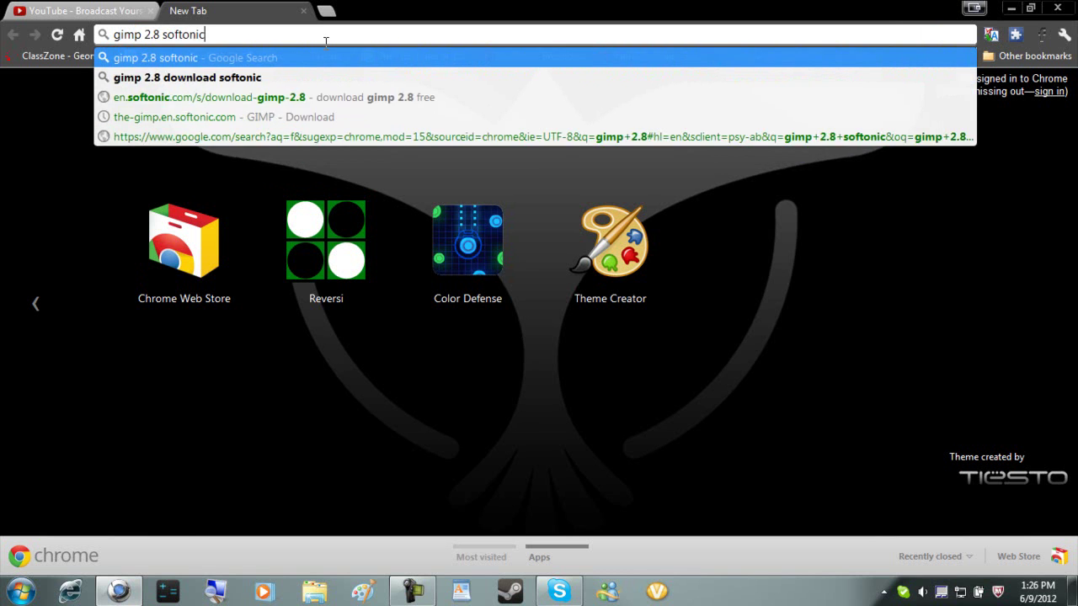
key(Return)
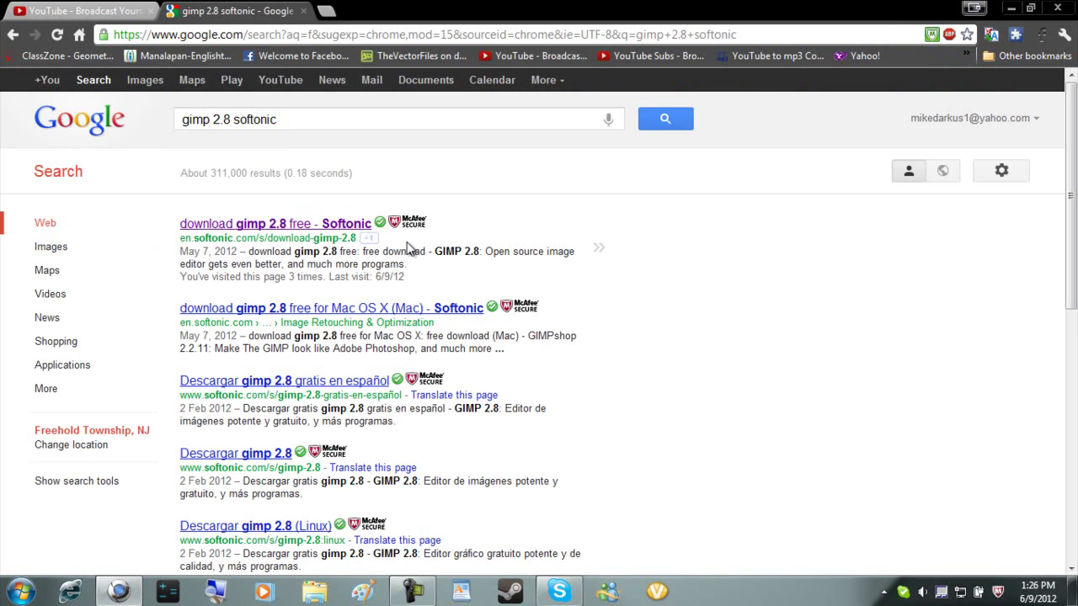
click(355, 233)
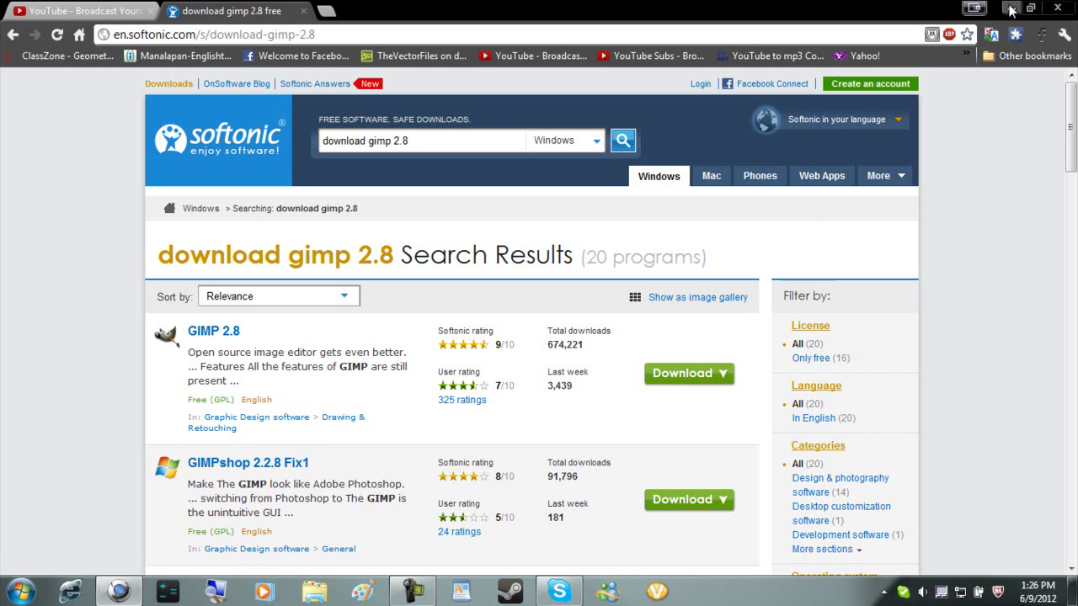
click(1010, 10)
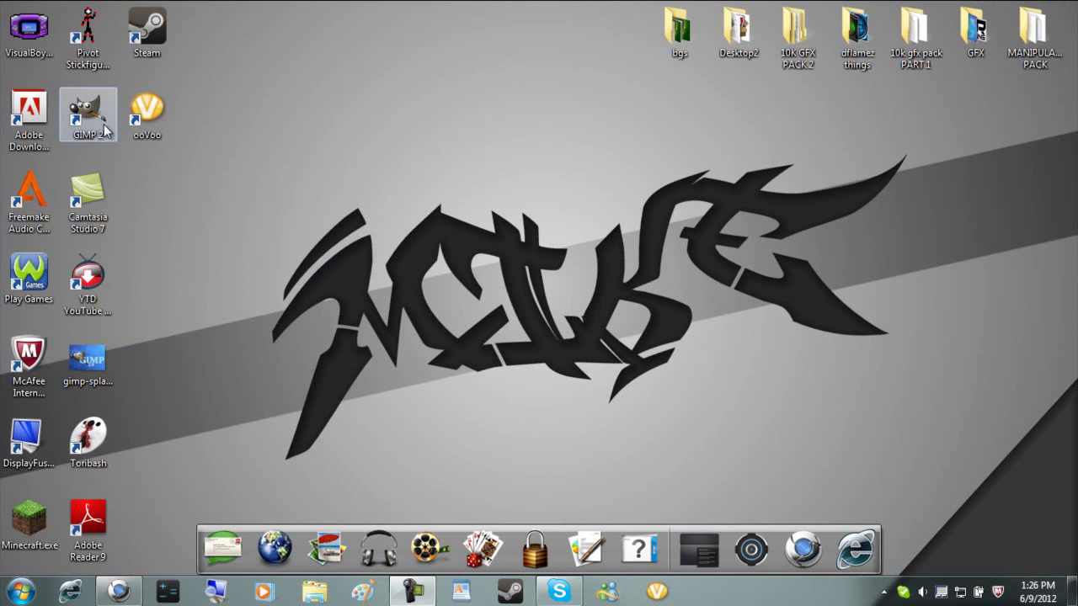
- Launch GIMP 2 from the dock's program shortcut stack
drag(97, 125, 516, 202)
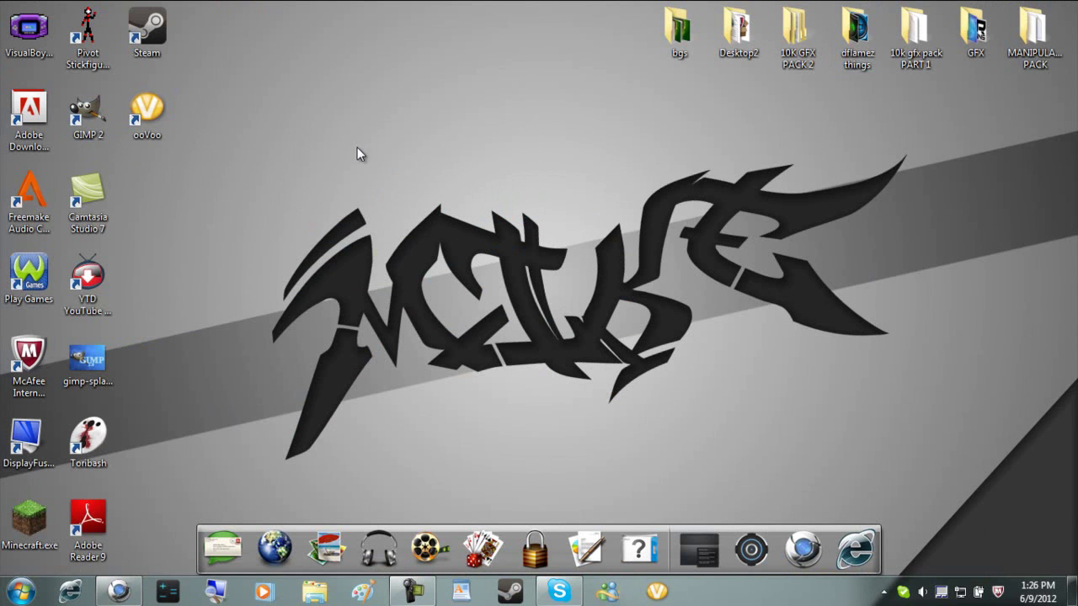
click(695, 549)
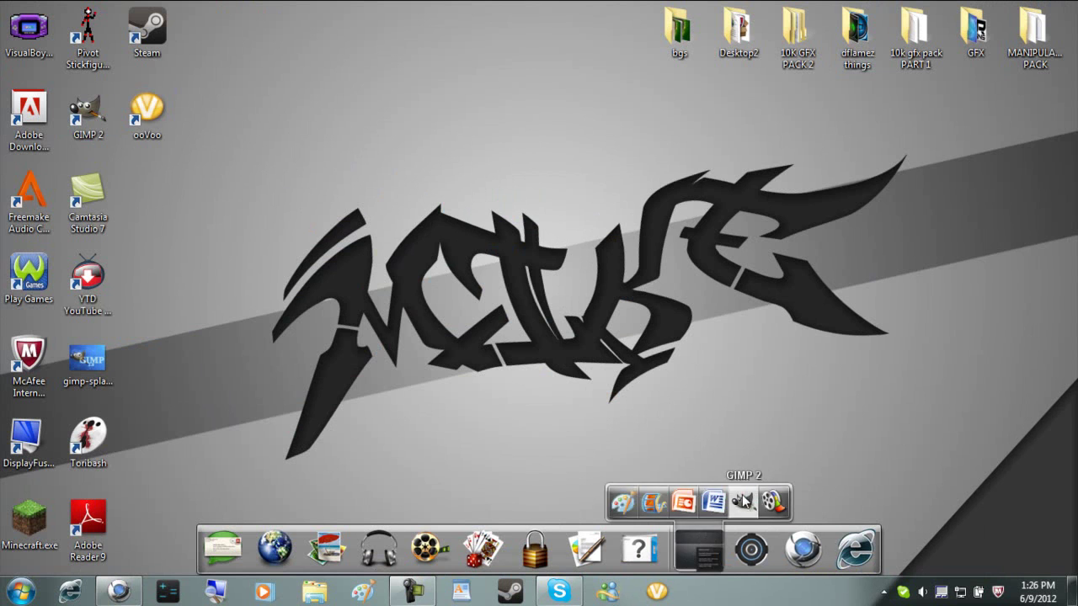
click(745, 502)
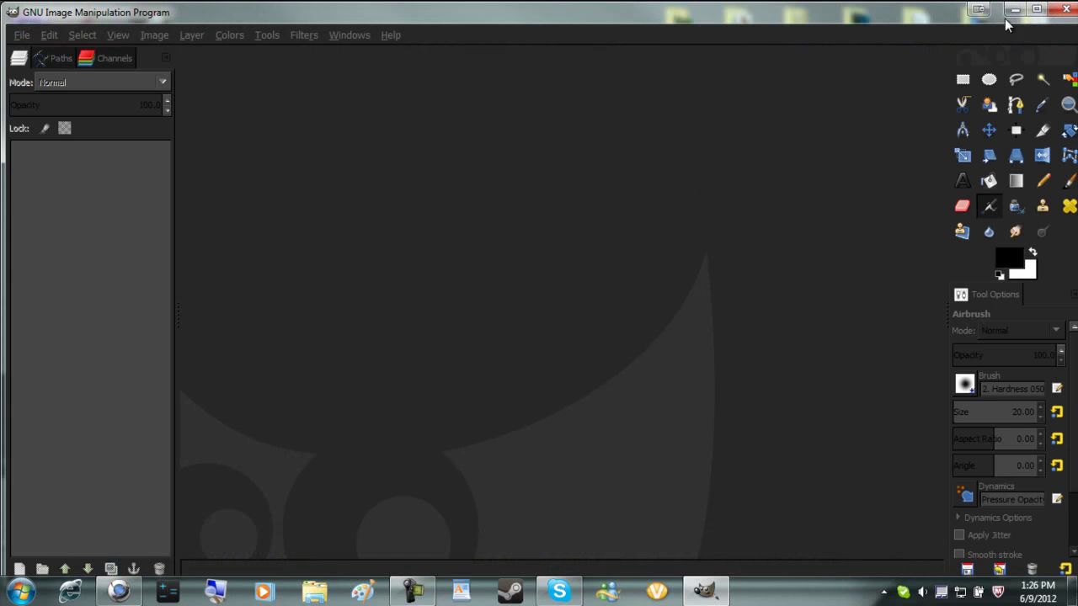
- Maximize GIMP, turn off Single-Window Mode and reposition the detached Layers dock
click(1037, 9)
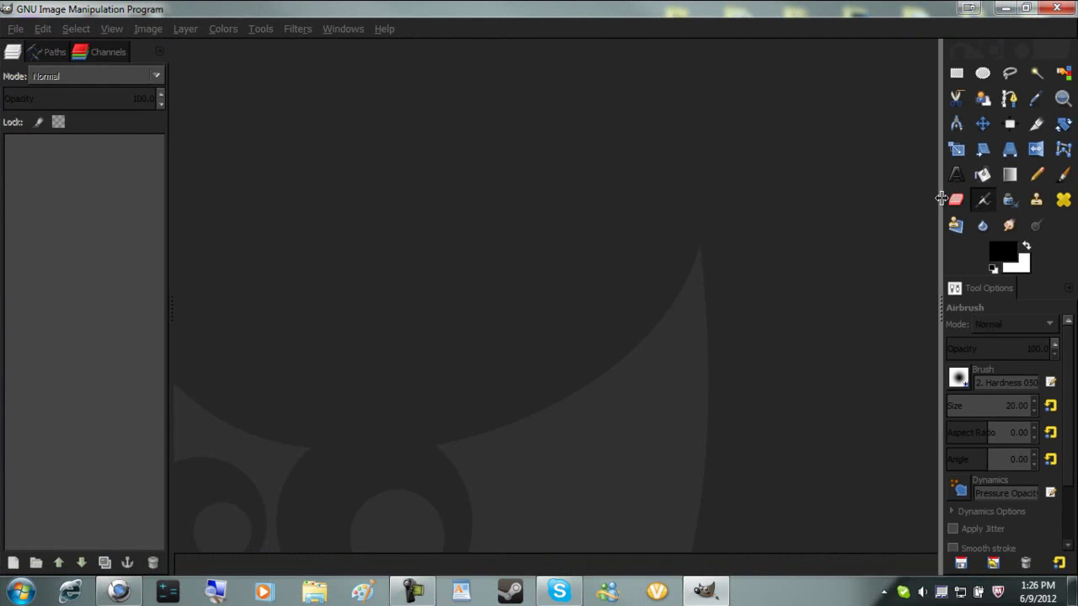
click(342, 30)
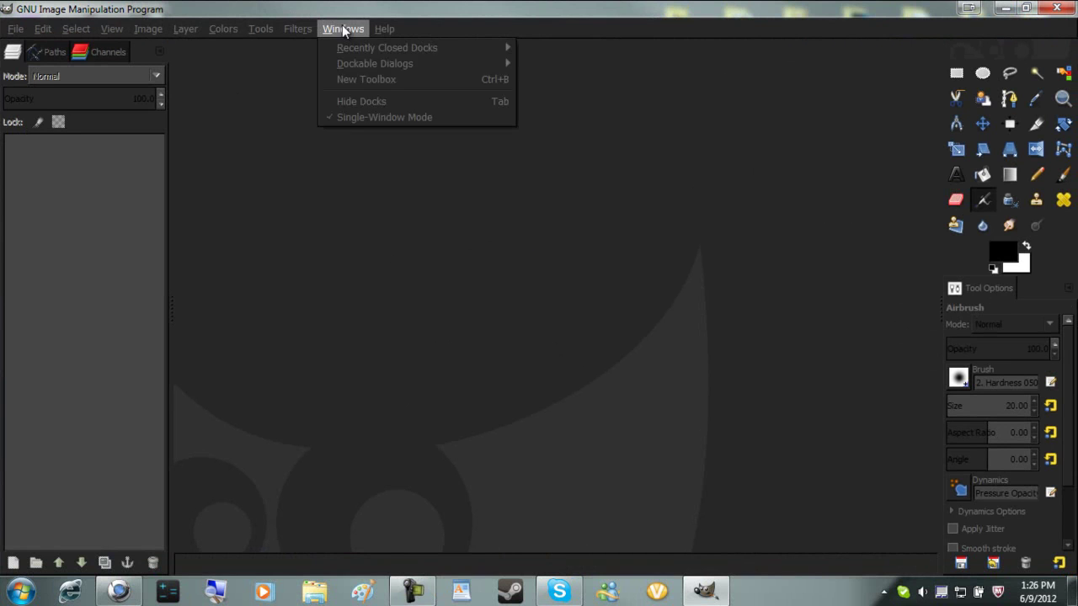
click(355, 116)
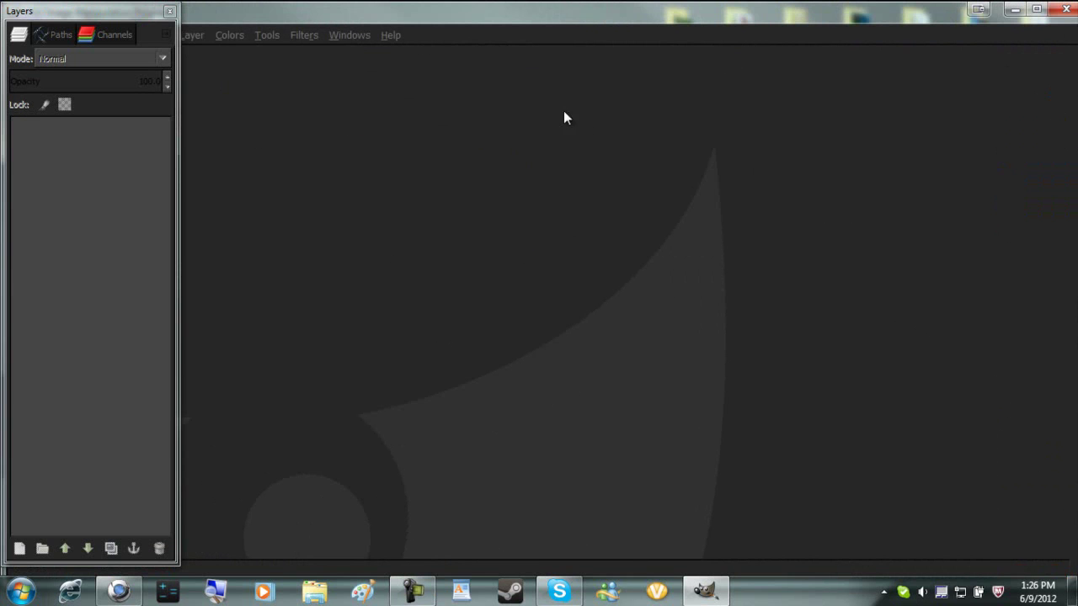
drag(94, 21, 326, 66)
drag(269, 130, 311, 53)
- Re-enable Single-Window Mode, maximize GIMP again and open the File menu
click(339, 38)
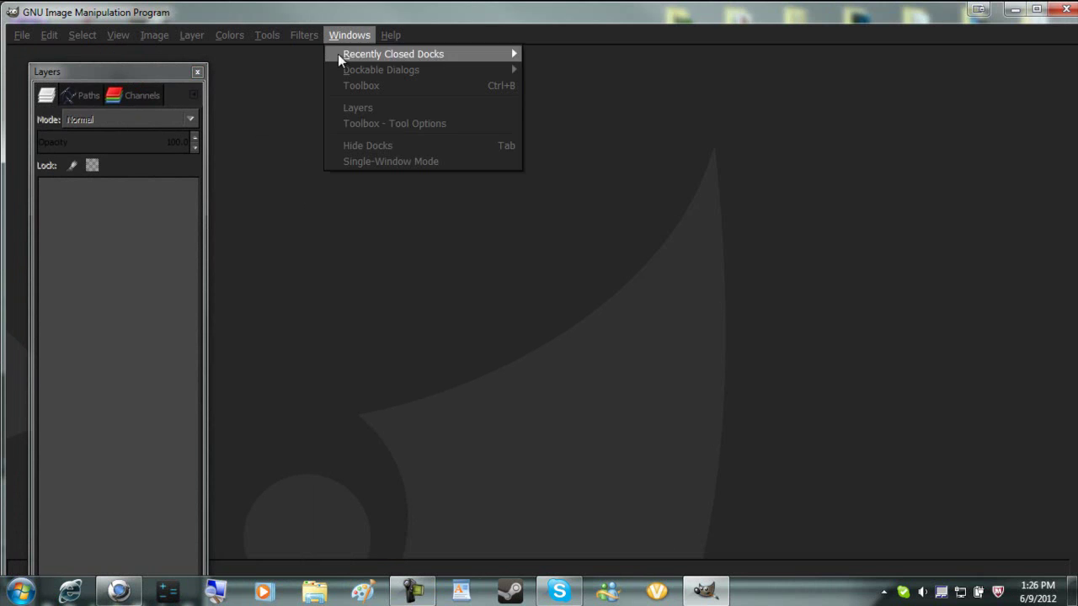
click(369, 160)
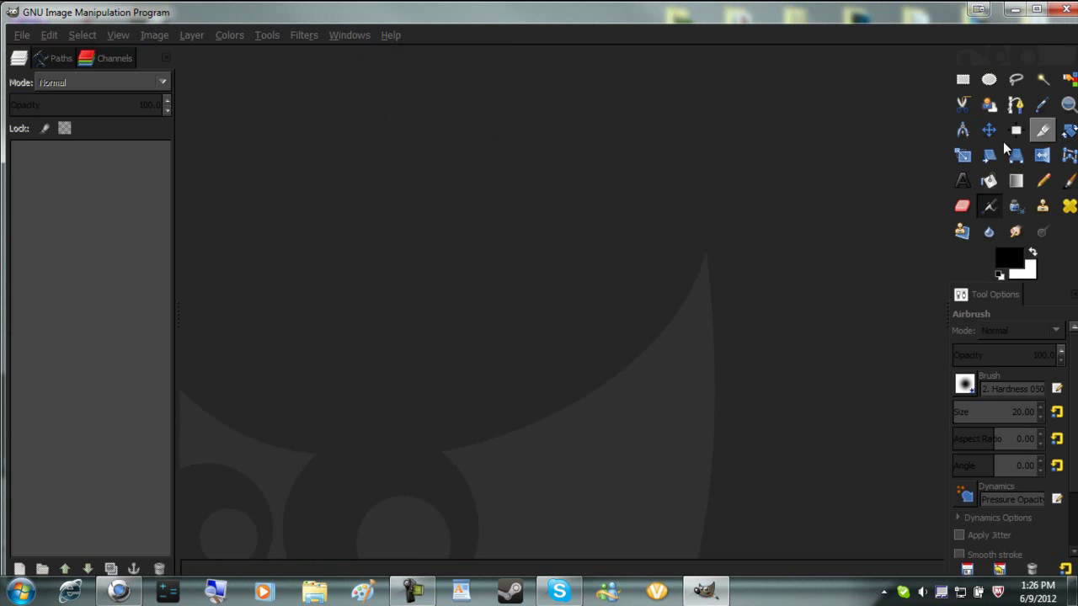
click(1036, 9)
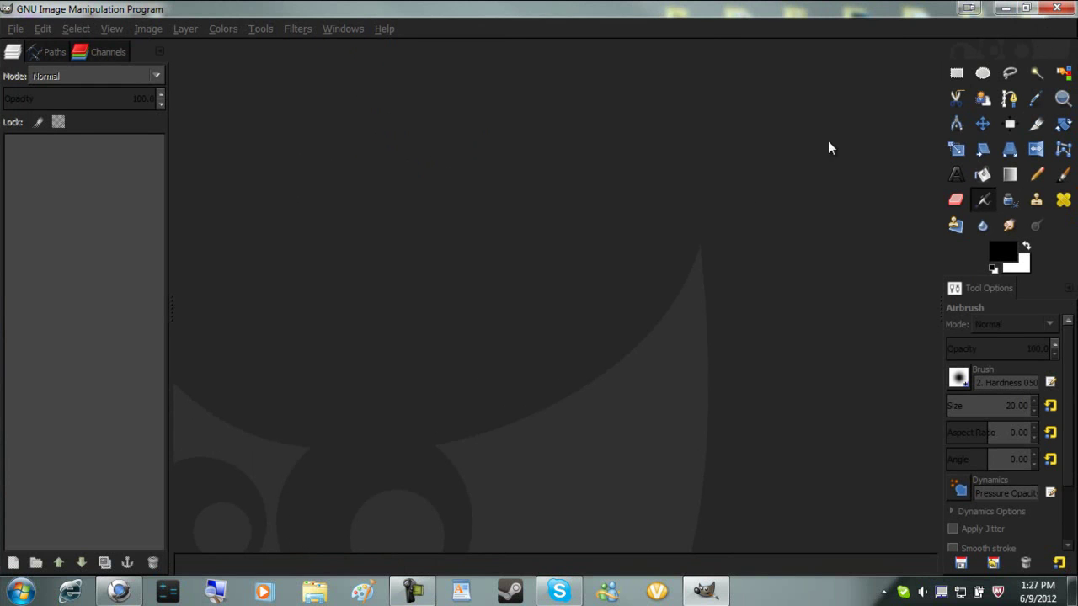
click(12, 31)
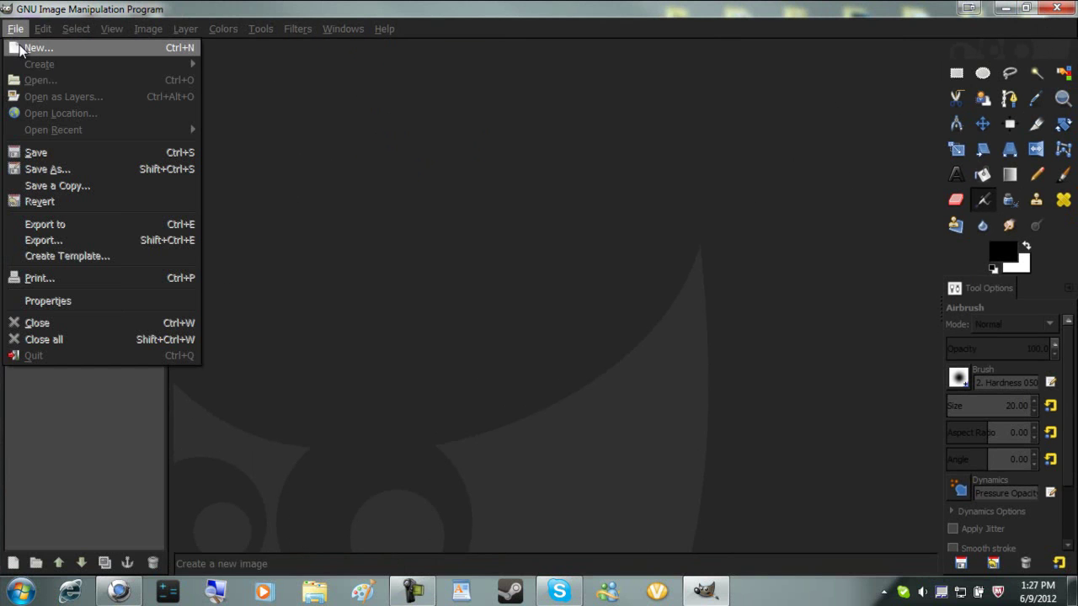
- Create a new 640×400 image at default settings and pick Rectangle Select
click(34, 48)
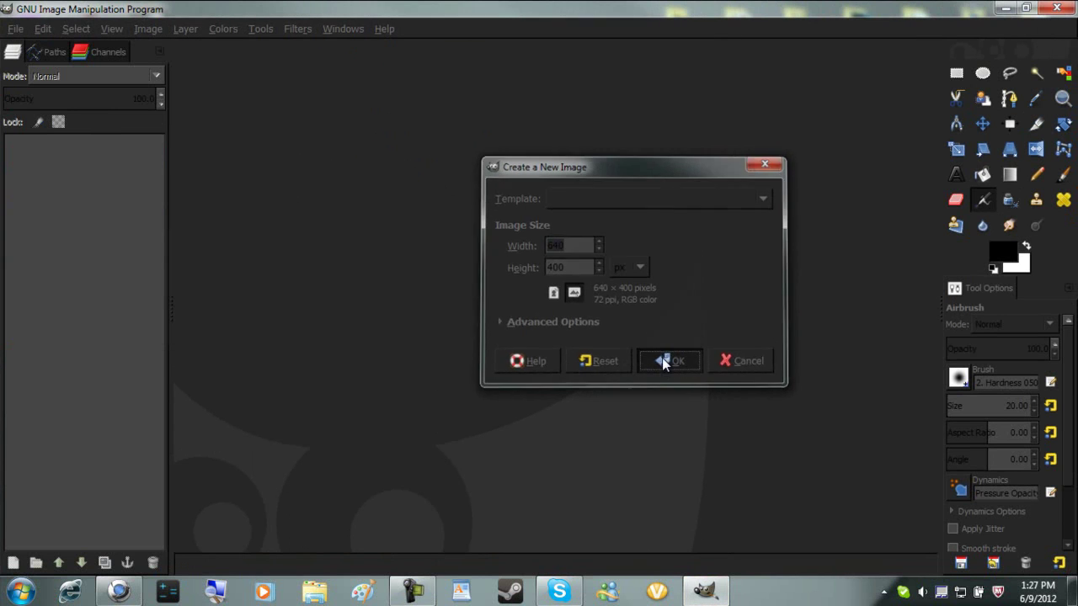
click(661, 368)
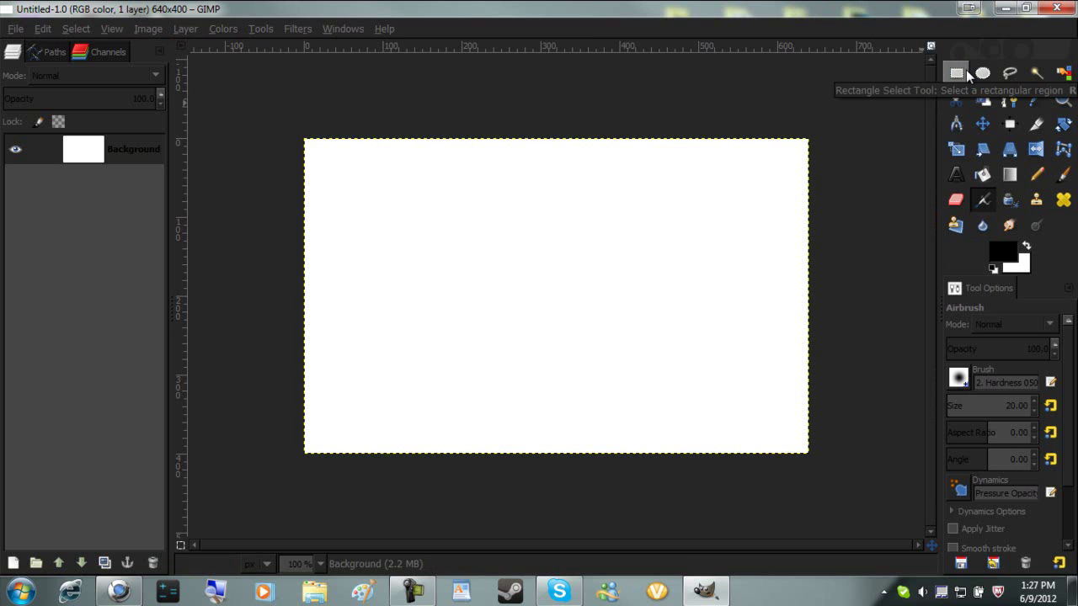
click(958, 73)
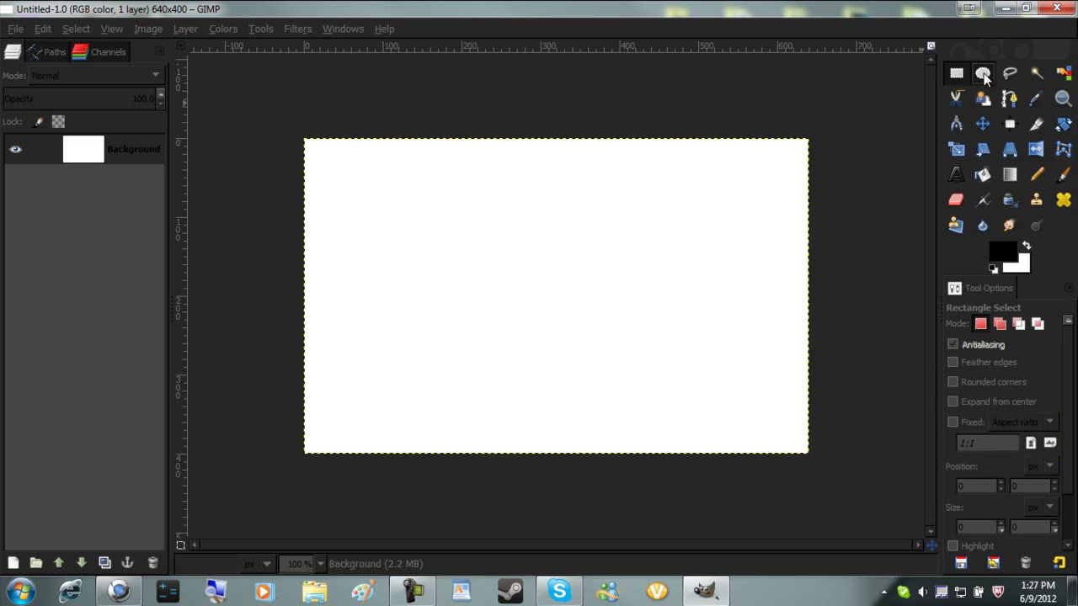
- Try Ellipse, Free and Fuzzy Select, returning to Rectangle Select
click(986, 74)
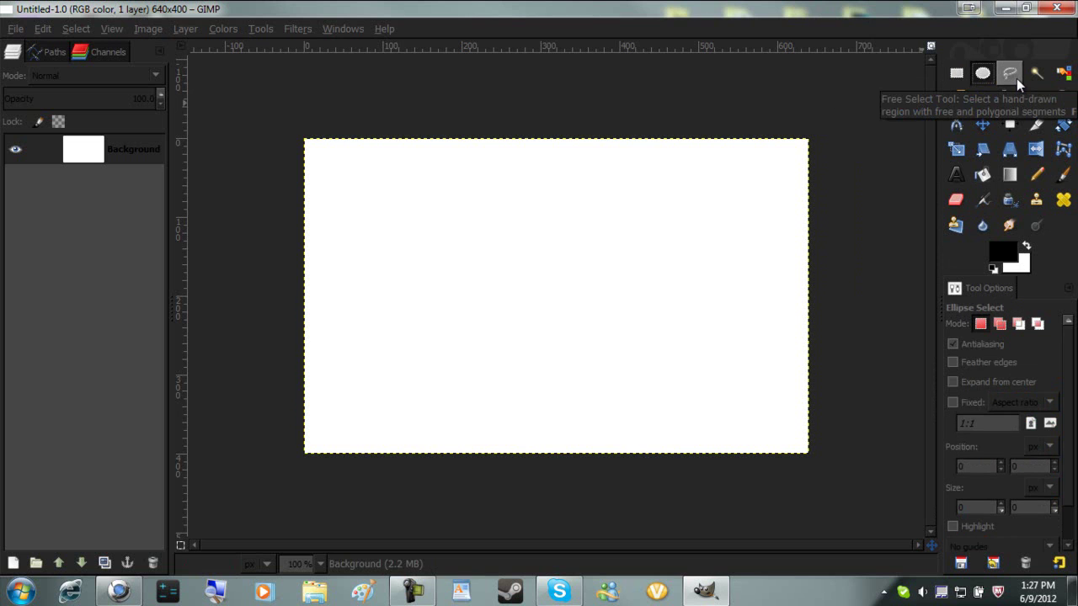
click(1016, 78)
click(1042, 78)
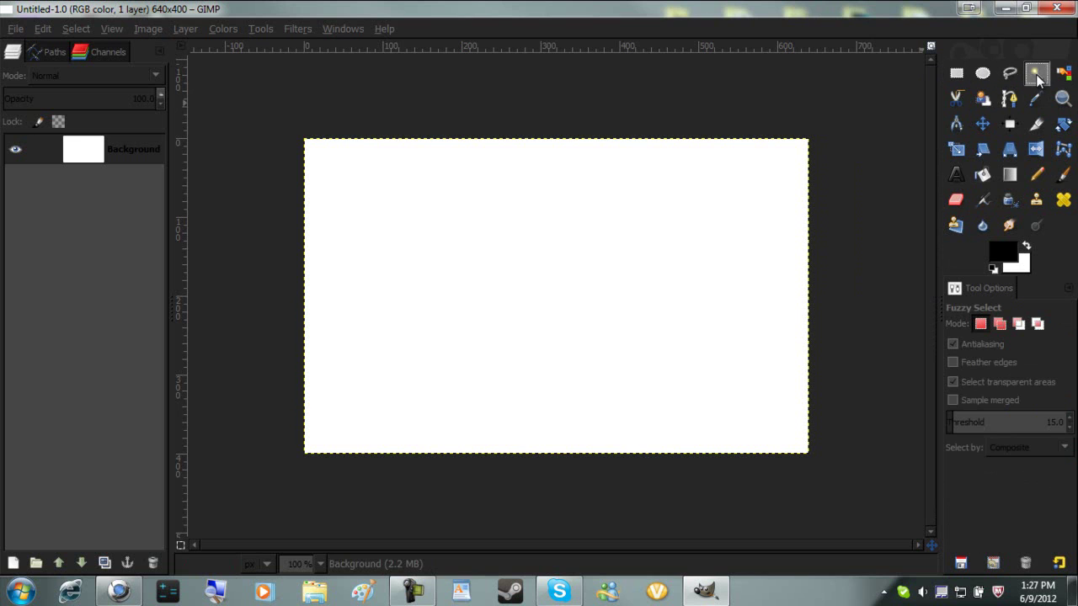
click(958, 75)
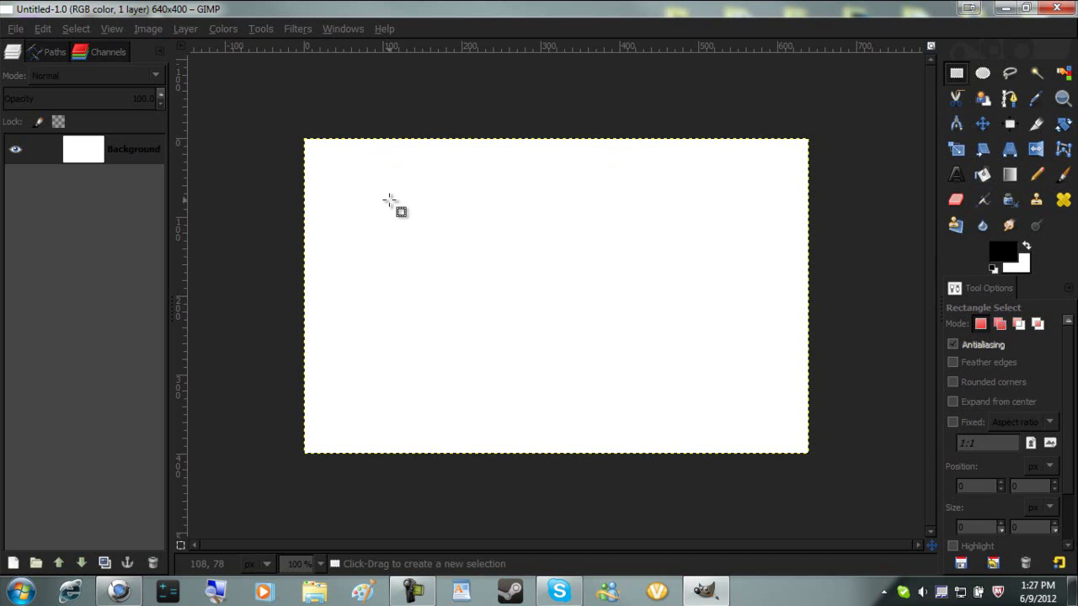
- Select a canvas rectangle, bucket-fill it black then white, and deselect it
drag(390, 200, 740, 354)
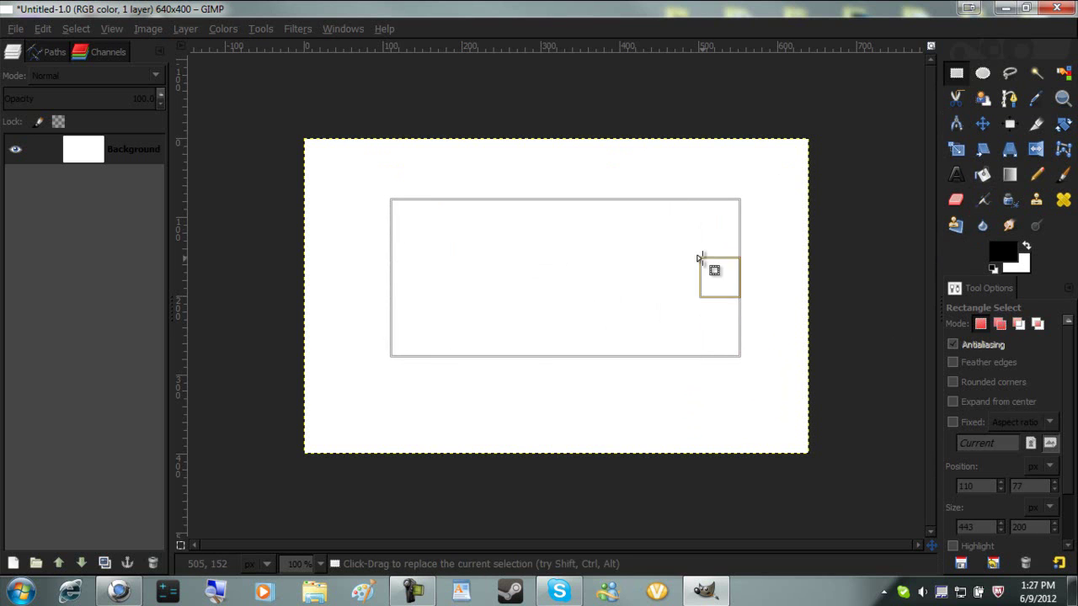
click(990, 175)
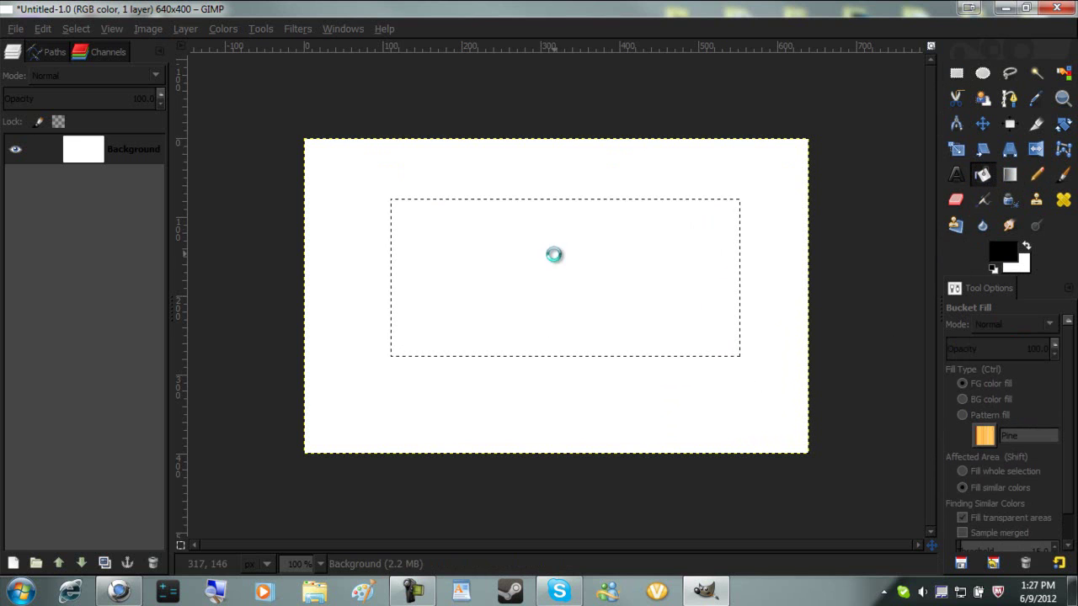
click(556, 261)
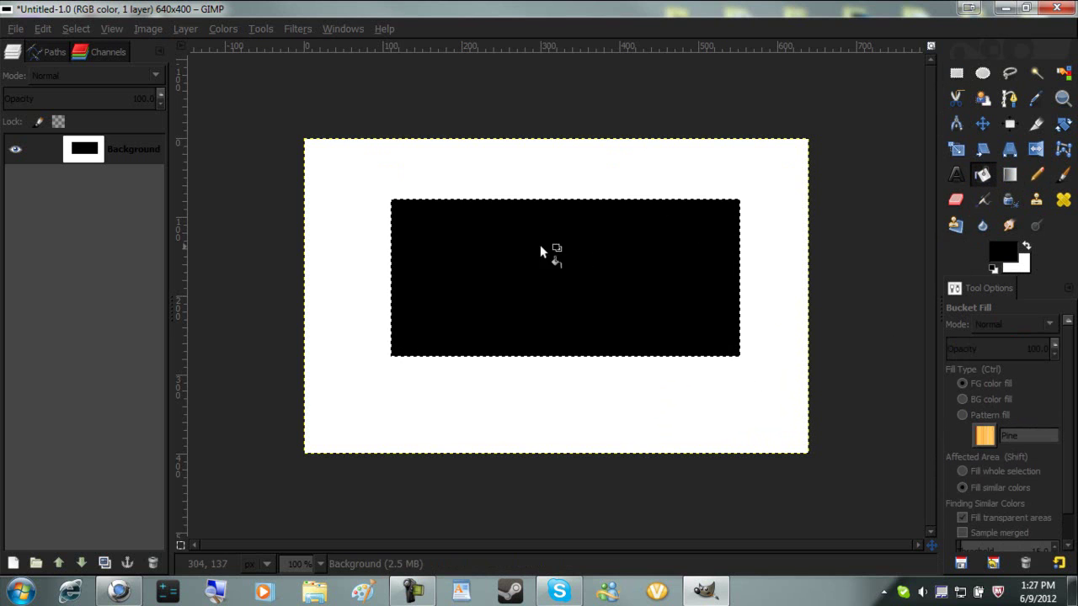
ctrl+click(530, 232)
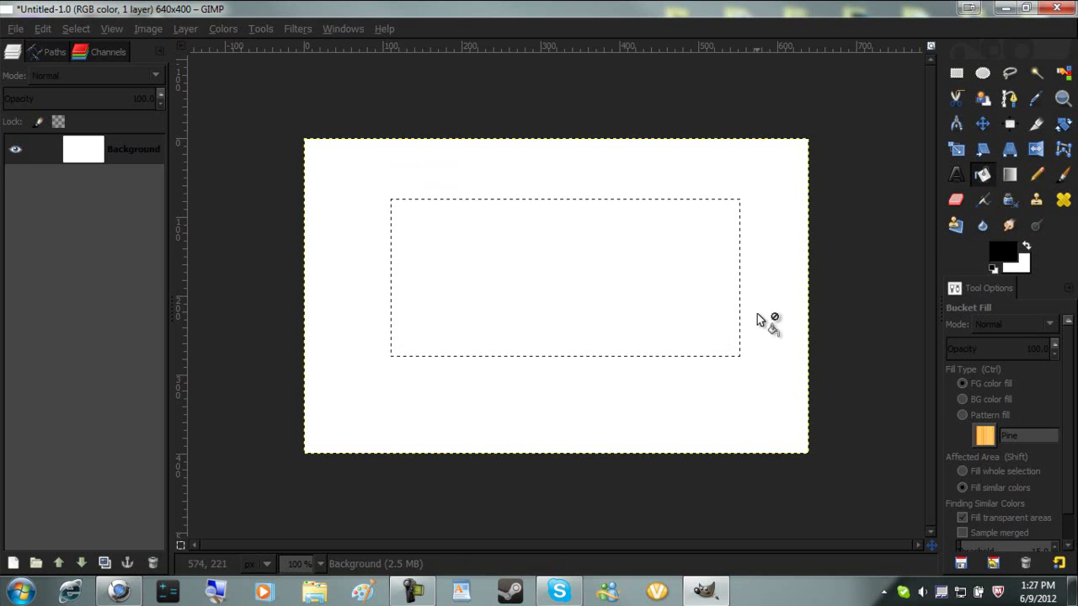
key(shift)
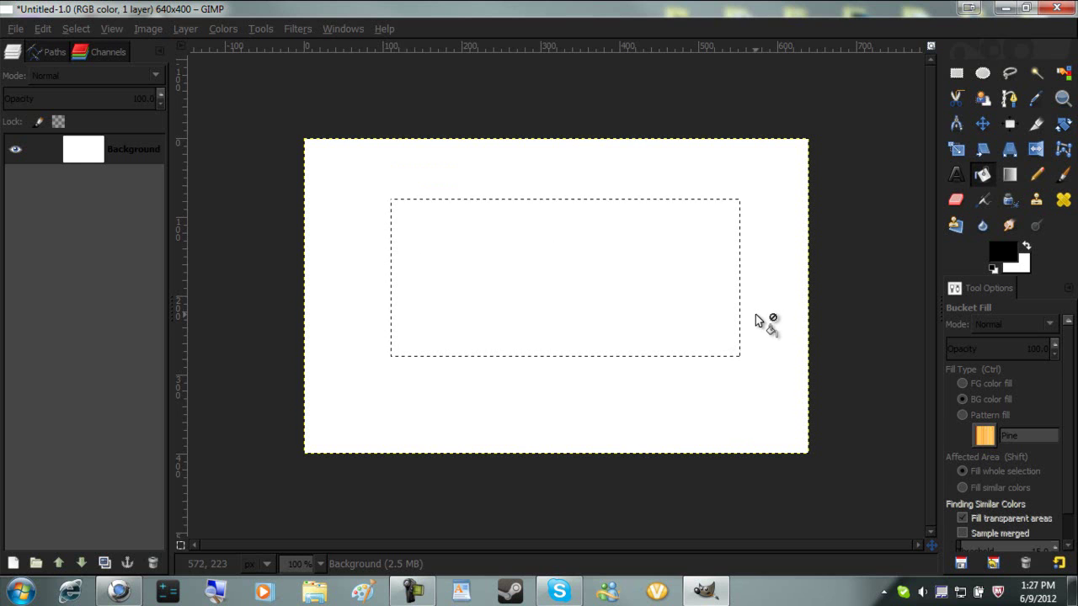
key(ctrl+shift+a)
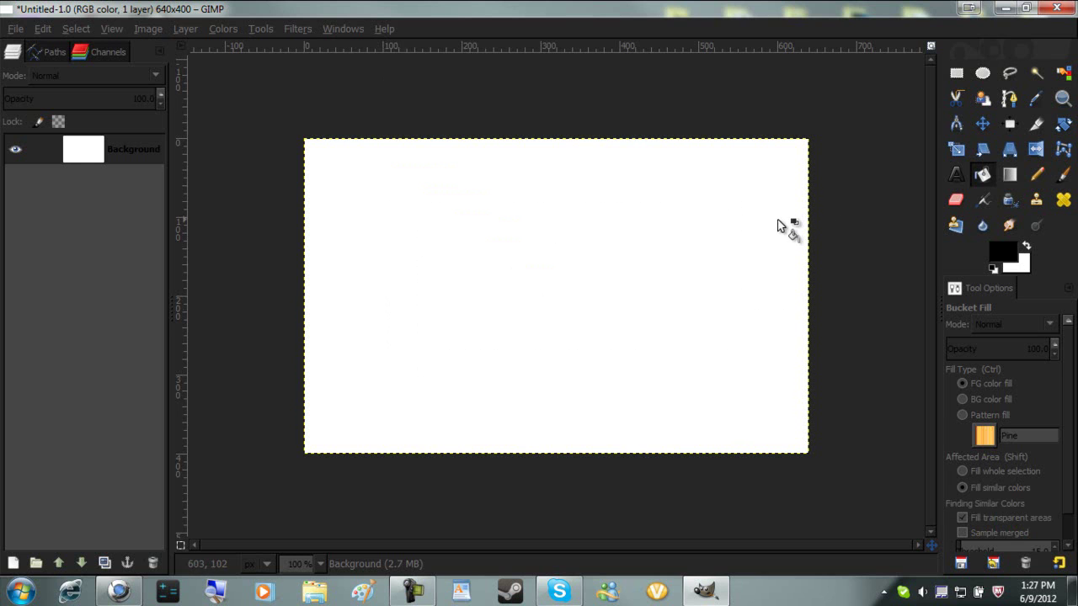
- Draw a 346×137 rounded-corner rectangle selection, adjust its radius, then turn rounded corners off
click(965, 75)
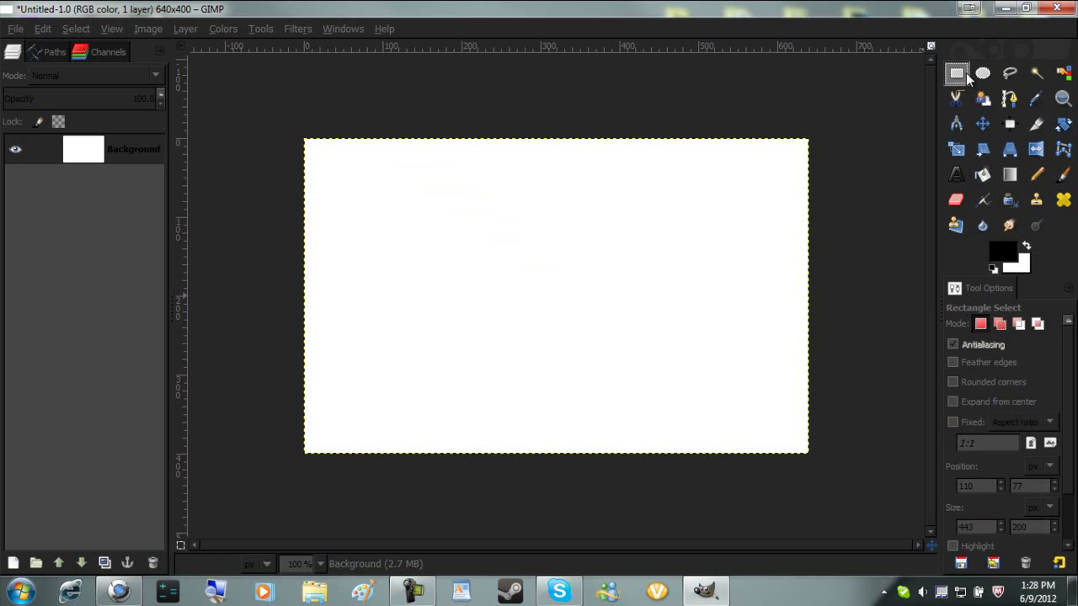
click(976, 379)
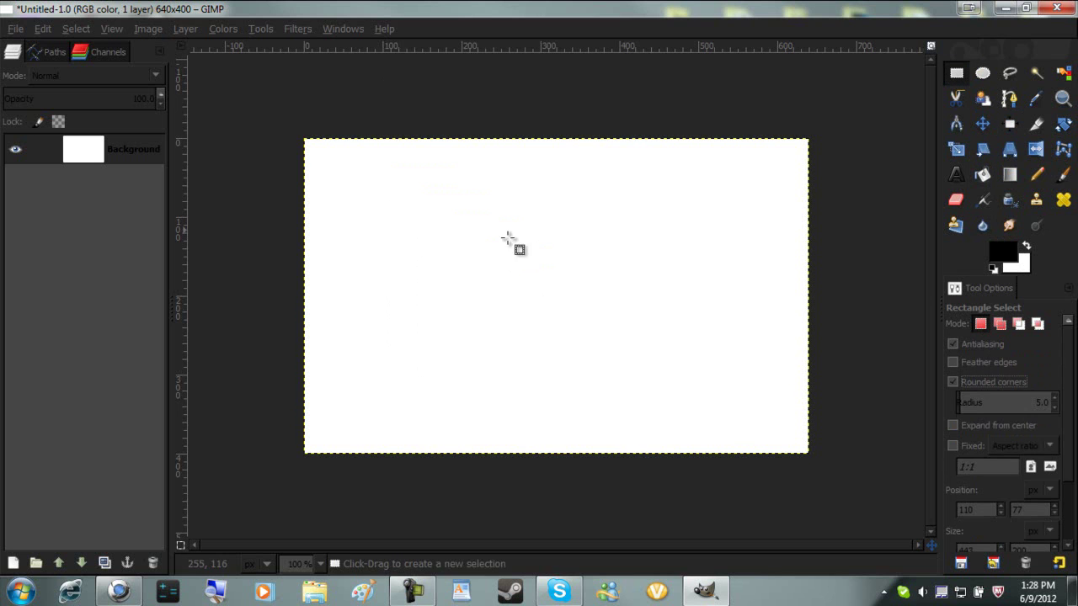
drag(429, 223, 702, 330)
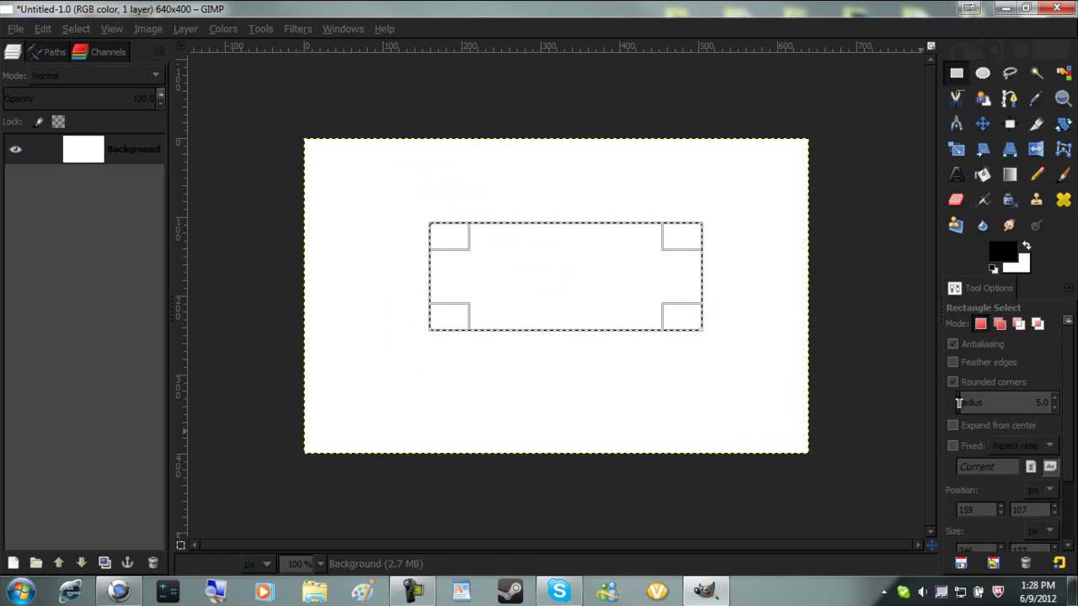
drag(969, 405, 941, 403)
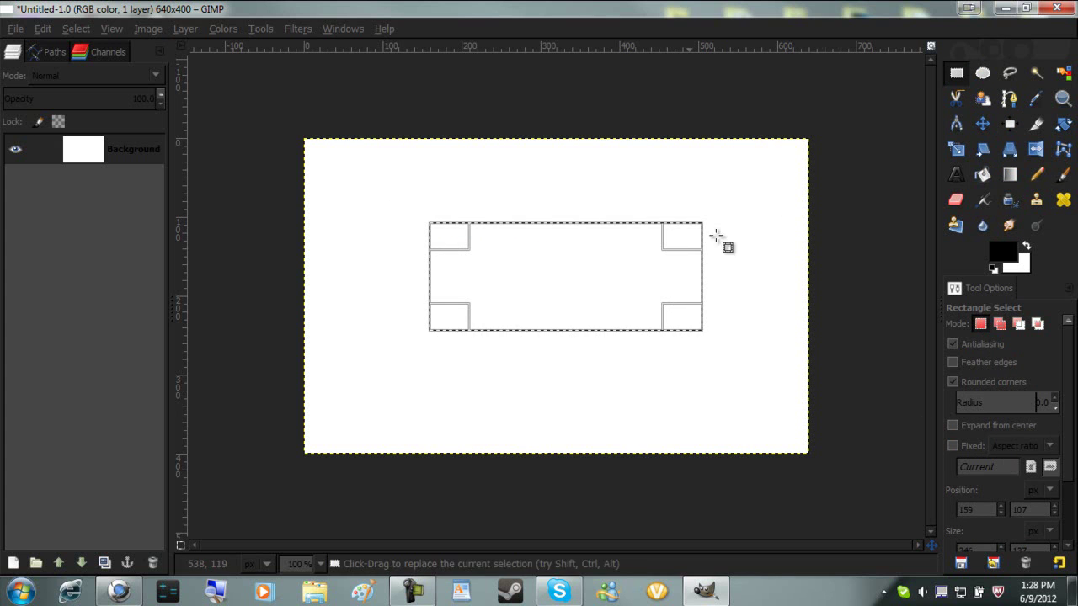
click(966, 380)
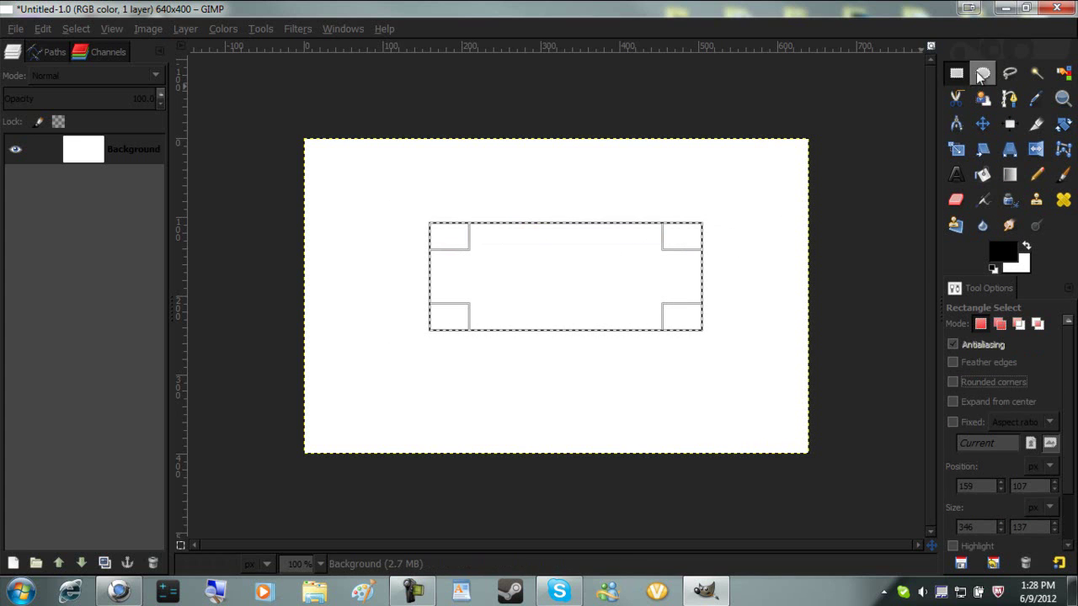
- Clear the rectangle, draw an oval selection mid-canvas and Ctrl-click to remove it
click(983, 73)
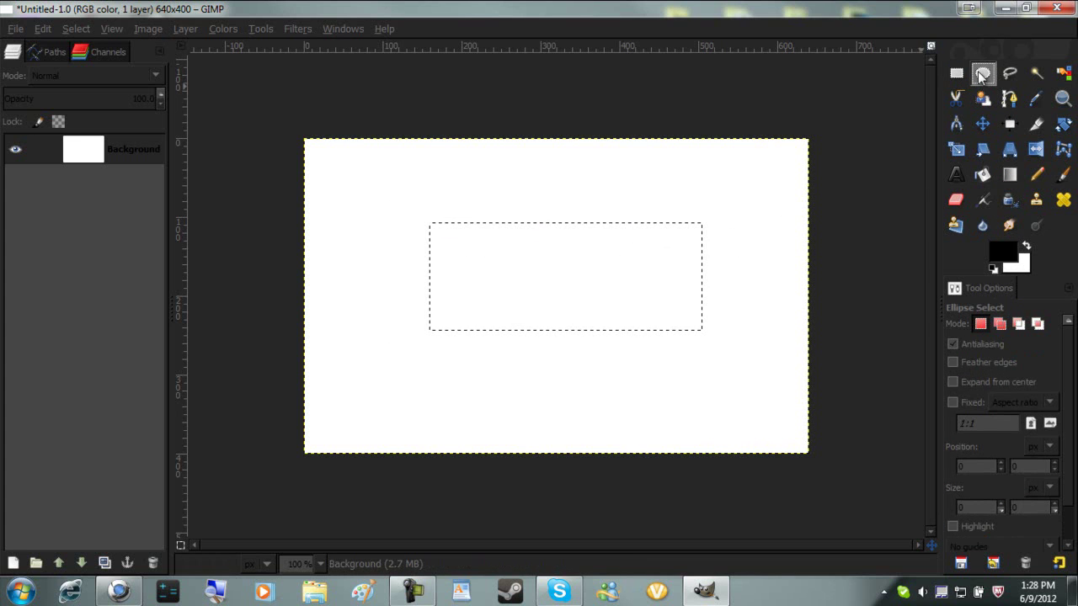
click(712, 157)
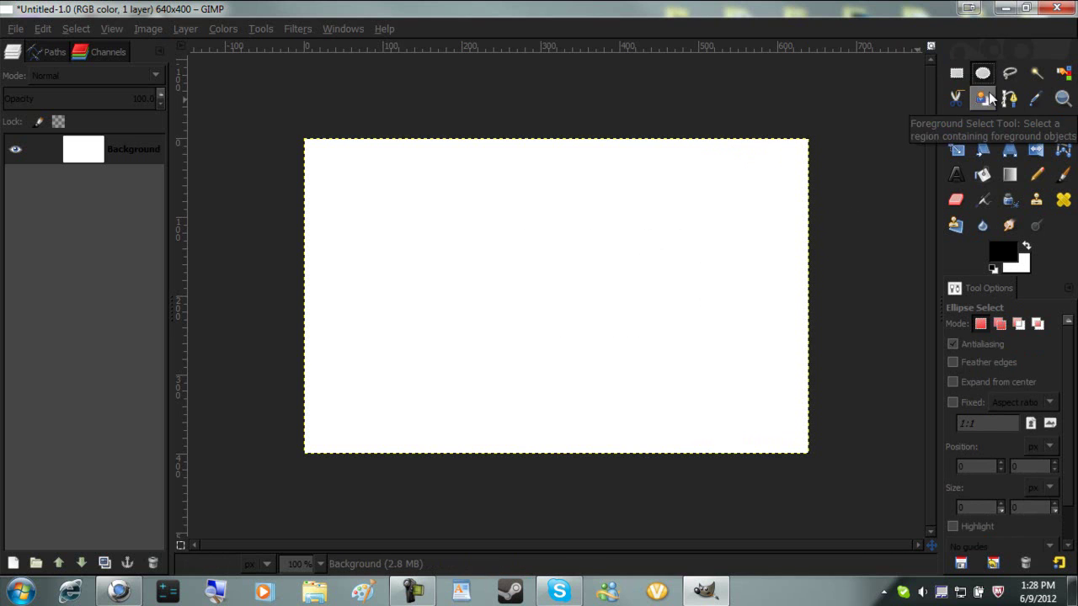
drag(412, 191, 653, 364)
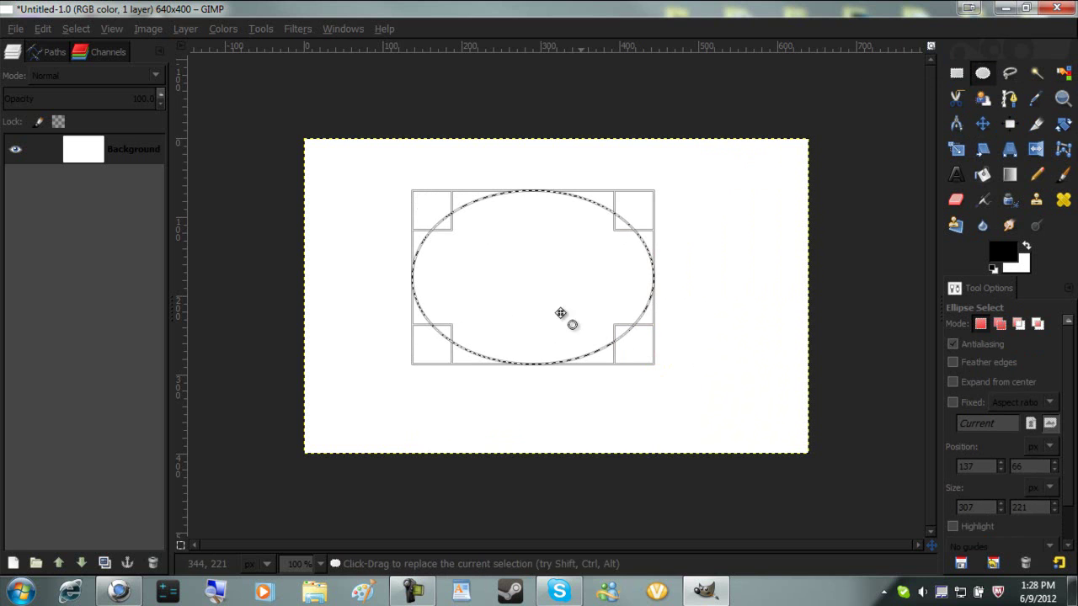
key(ctrl)
ctrl+click(581, 278)
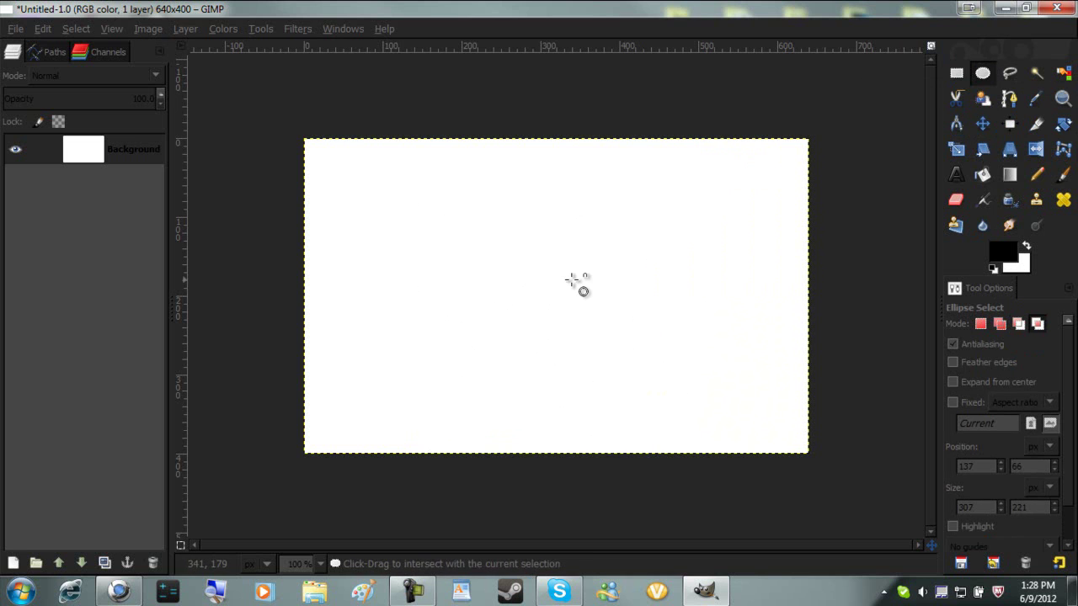
click(1004, 72)
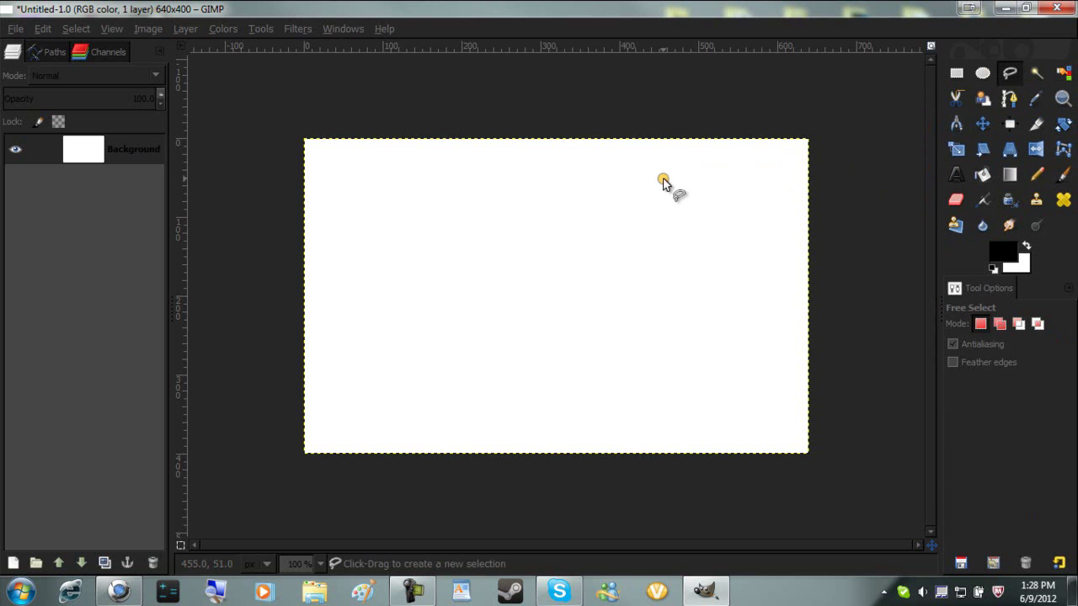
- Draw a freehand loop and a six-corner polygon selection, clearing each afterwards
mouse_move(659, 175)
mouse_down()
mouse_move(392, 318)
mouse_move(494, 435)
mouse_move(741, 420)
mouse_move(782, 315)
mouse_move(704, 210)
mouse_move(663, 184)
mouse_up()
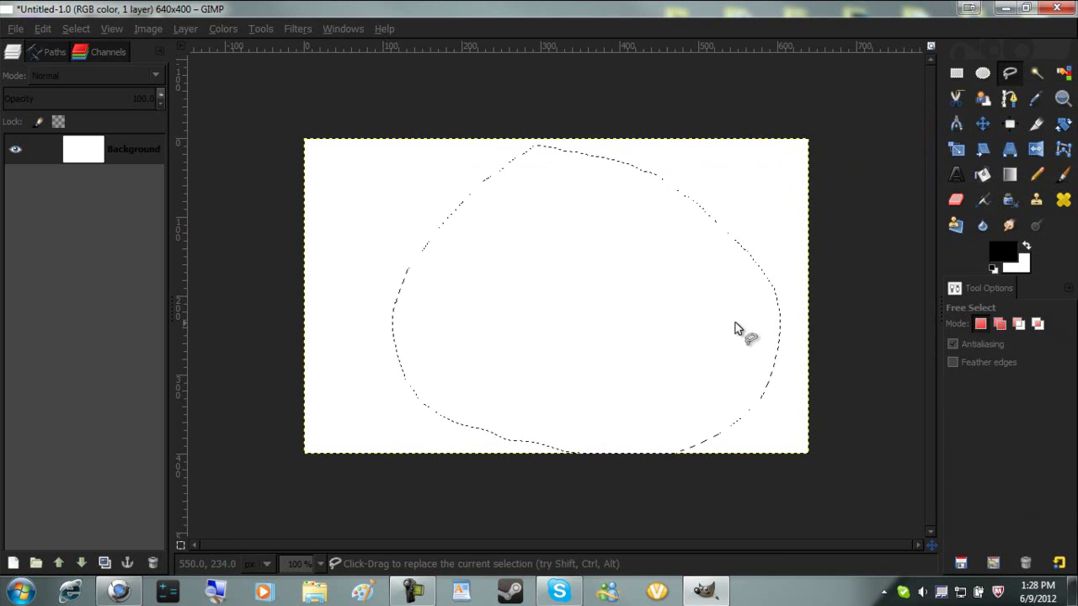
key(ctrl+shift+a)
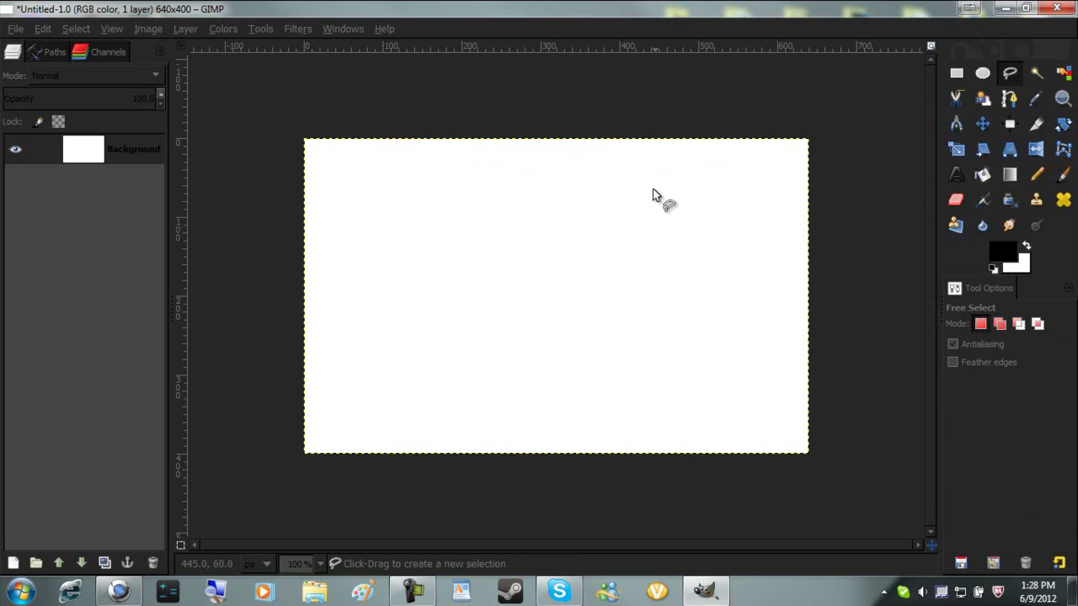
click(682, 170)
click(402, 240)
click(490, 347)
click(782, 269)
click(749, 205)
click(618, 224)
click(682, 170)
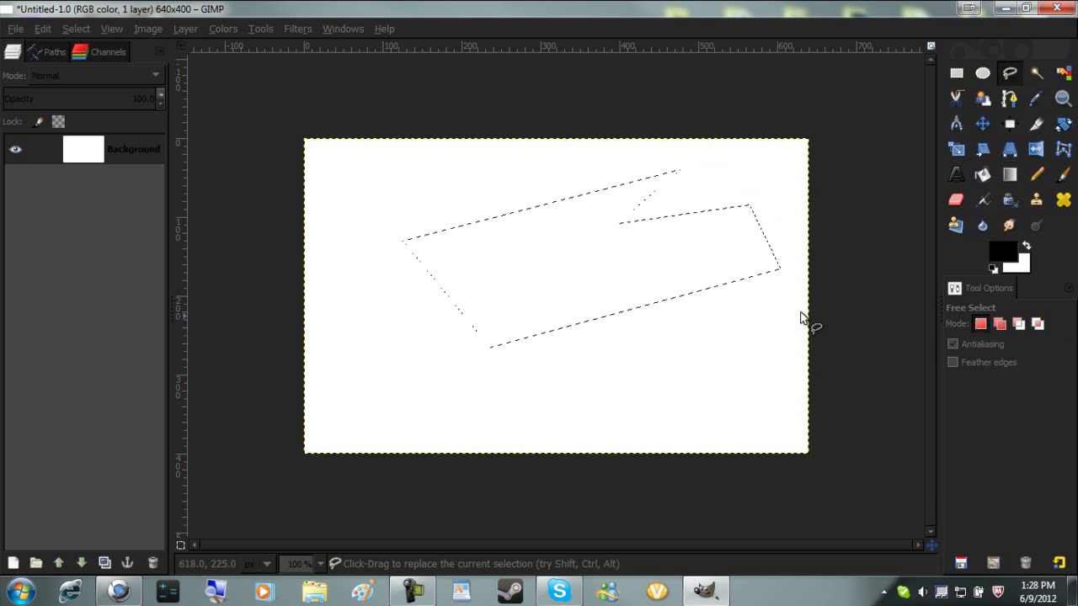
key(ctrl+shift+a)
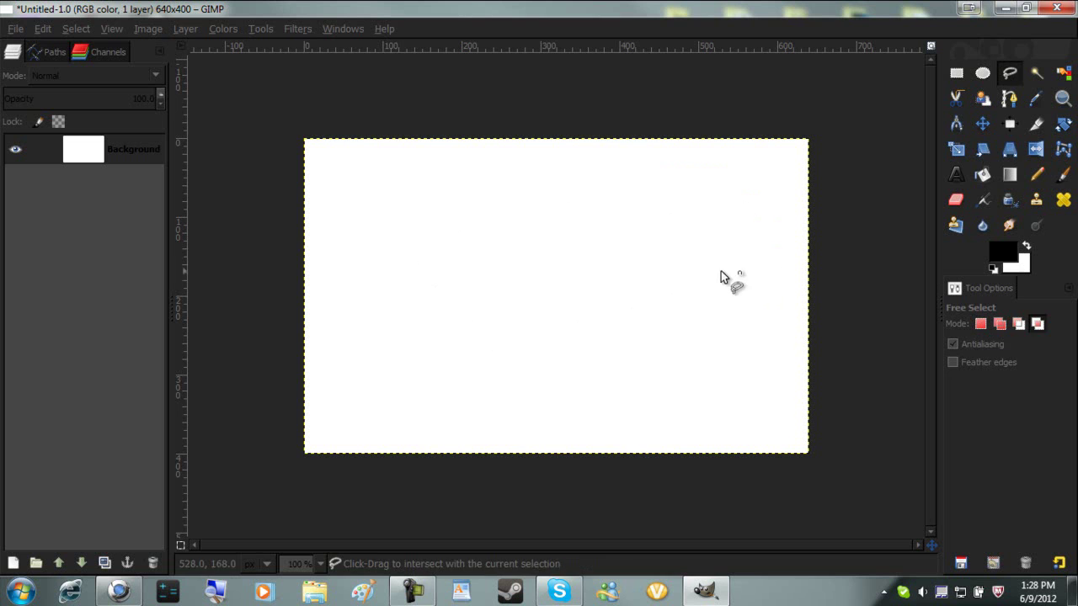
- Paint a black diagonal stroke with the Circle (19) brush enlarged to about 237
click(1036, 74)
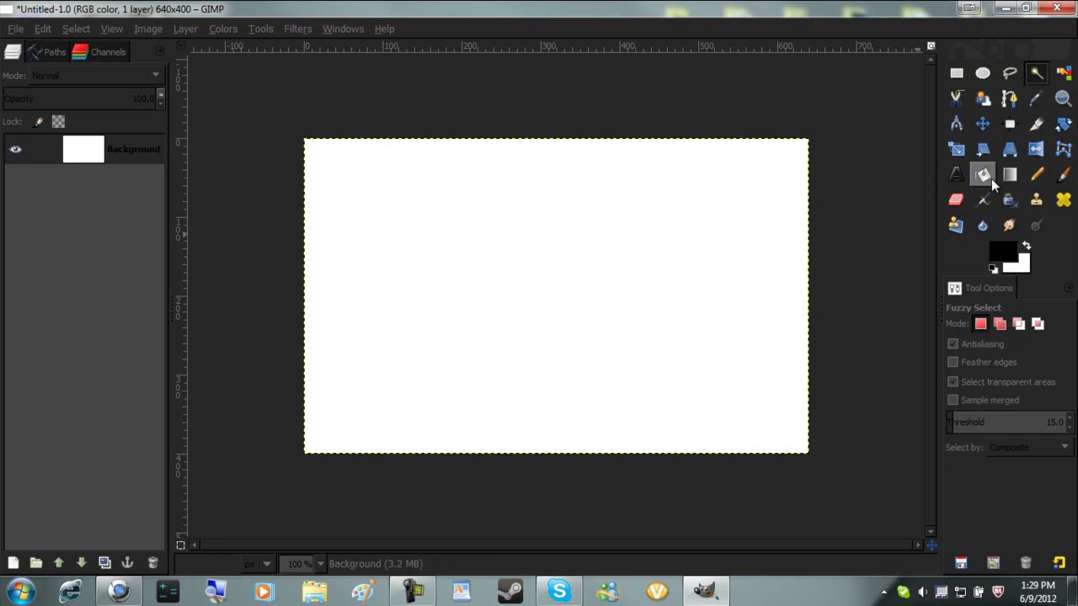
click(1063, 174)
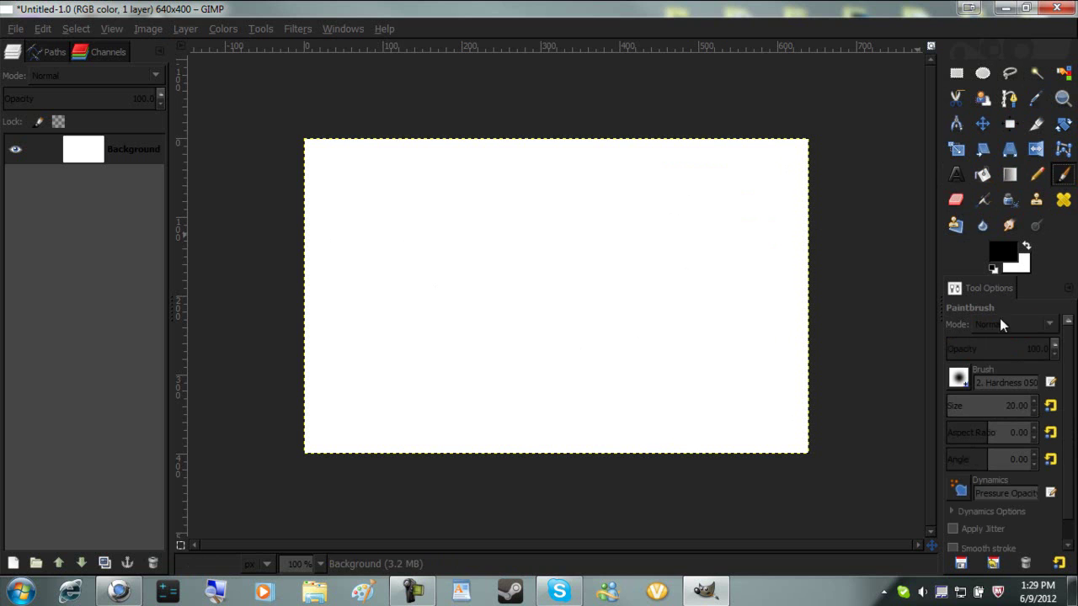
click(960, 379)
scroll(923, 244, up, 10)
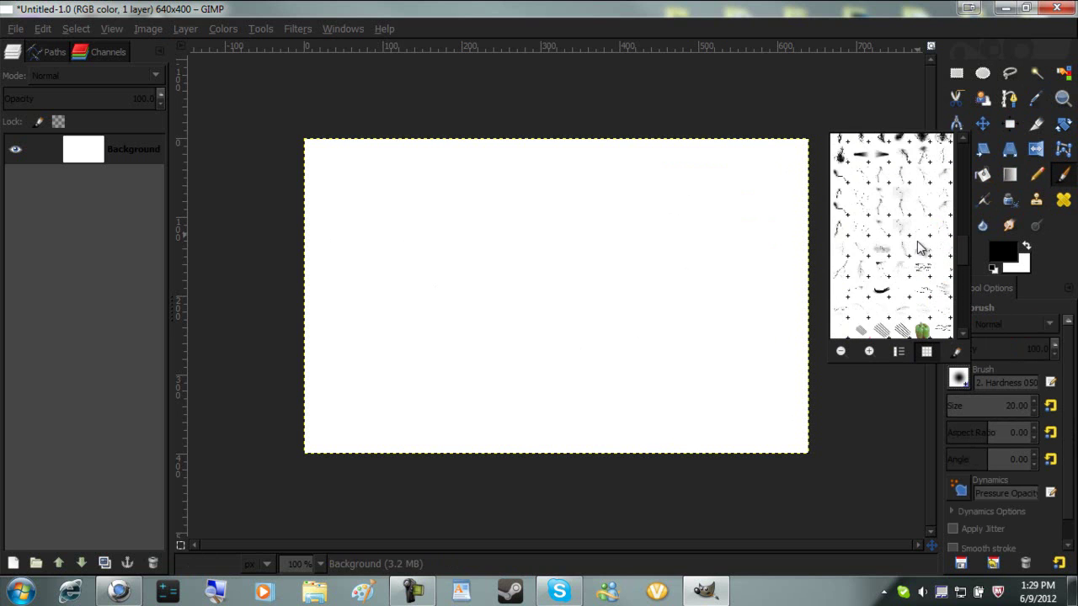
scroll(923, 244, up, 3)
click(946, 308)
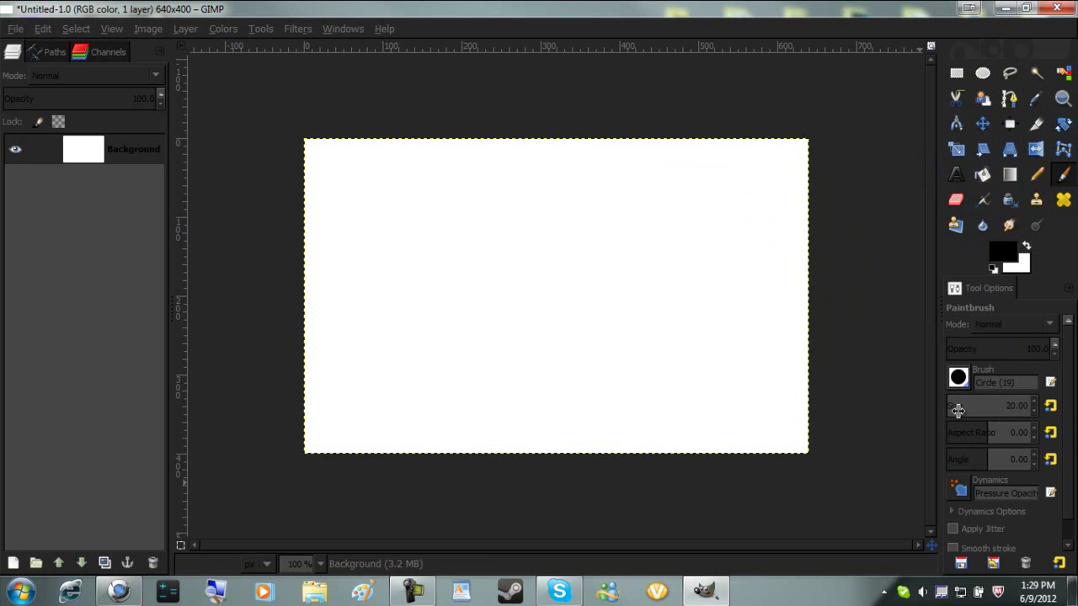
mouse_move(958, 409)
mouse_down()
mouse_move(1011, 414)
mouse_move(970, 412)
mouse_up()
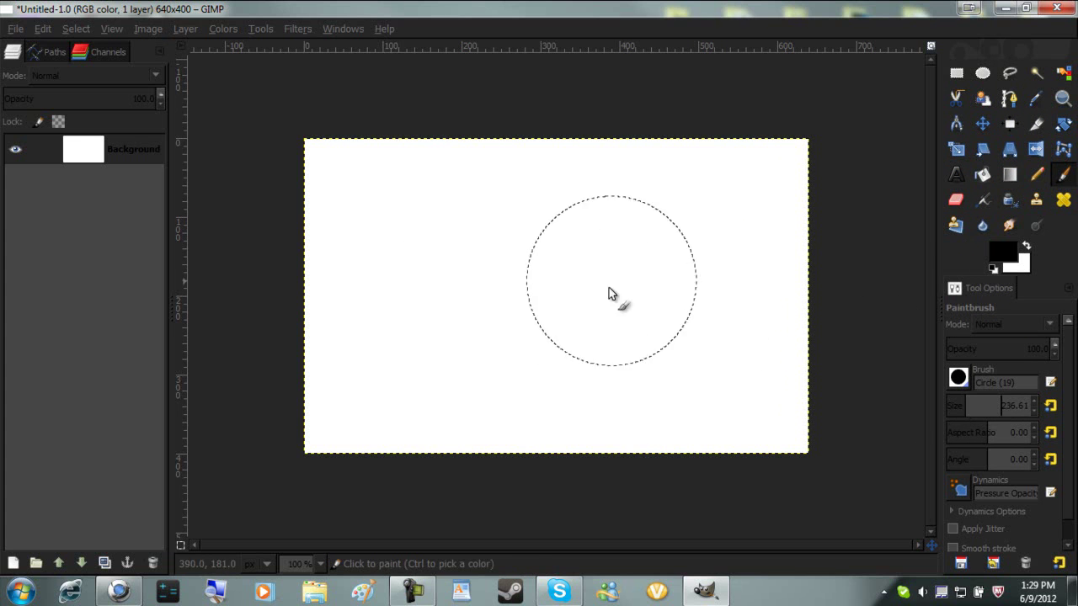
mouse_move(653, 272)
mouse_down()
mouse_move(581, 304)
mouse_move(447, 351)
mouse_up()
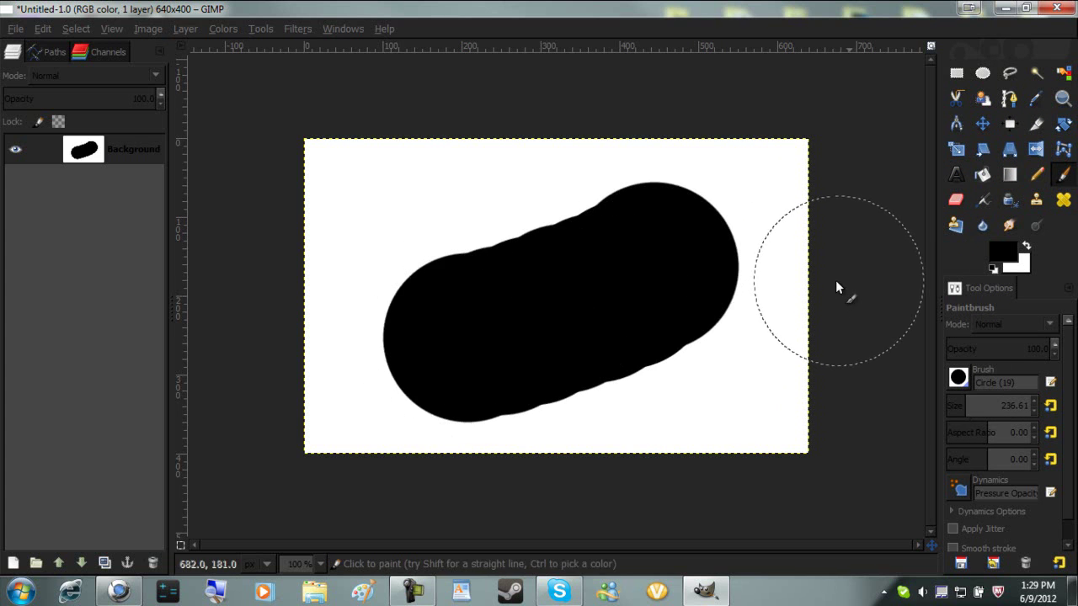
- Fuzzy-select the black blob, zoom in on its edge and raise Threshold to 42
click(1040, 77)
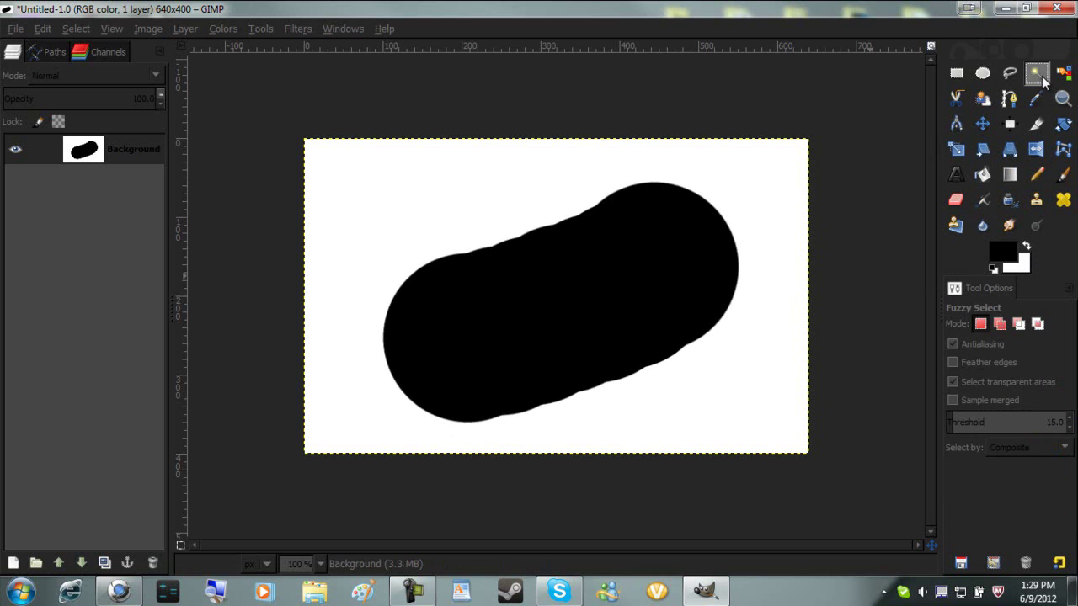
click(639, 291)
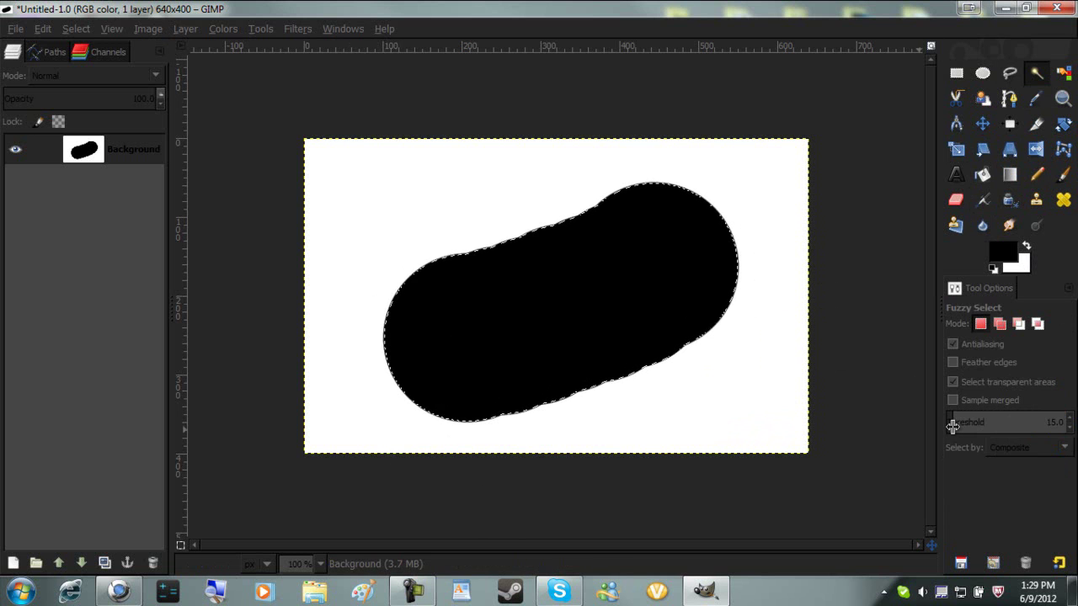
key(ctrl)
scroll(569, 287, up, 2)
scroll(709, 299, up, 3)
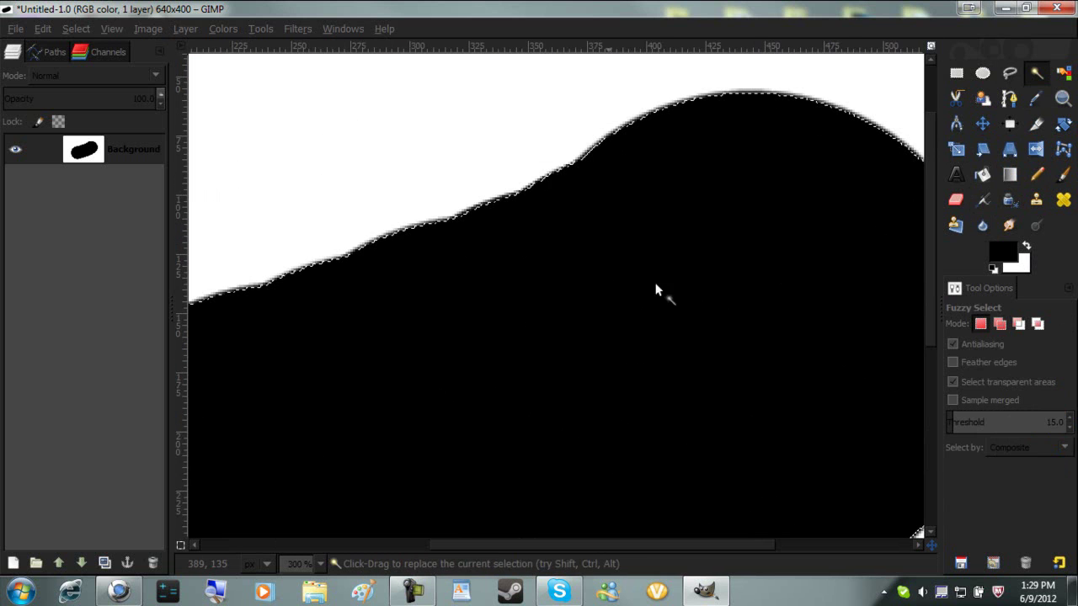
scroll(517, 193, up, 4)
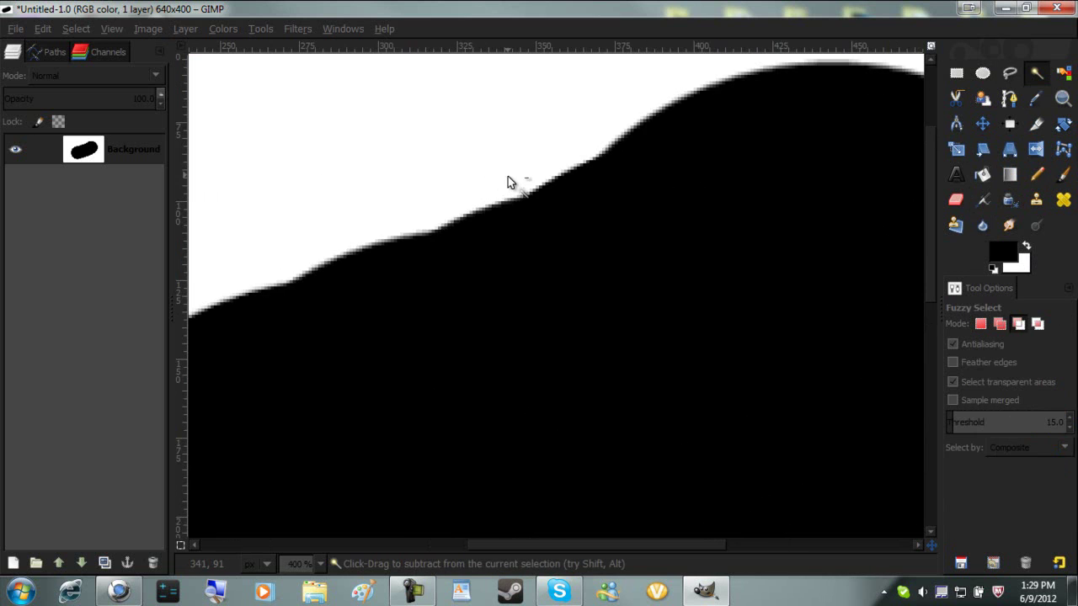
scroll(525, 197, up, 2)
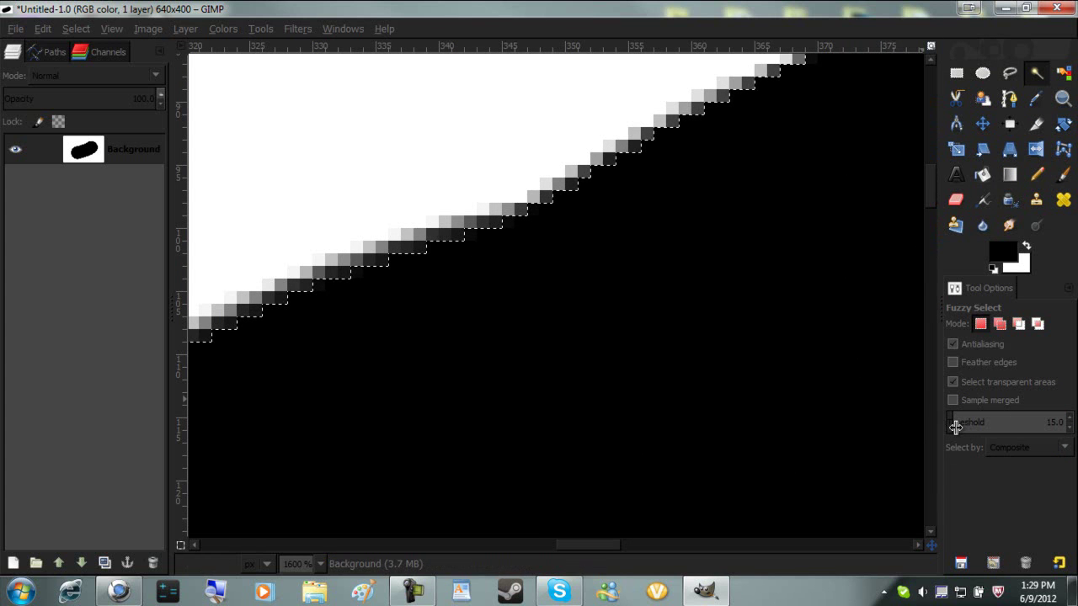
drag(956, 427, 1075, 432)
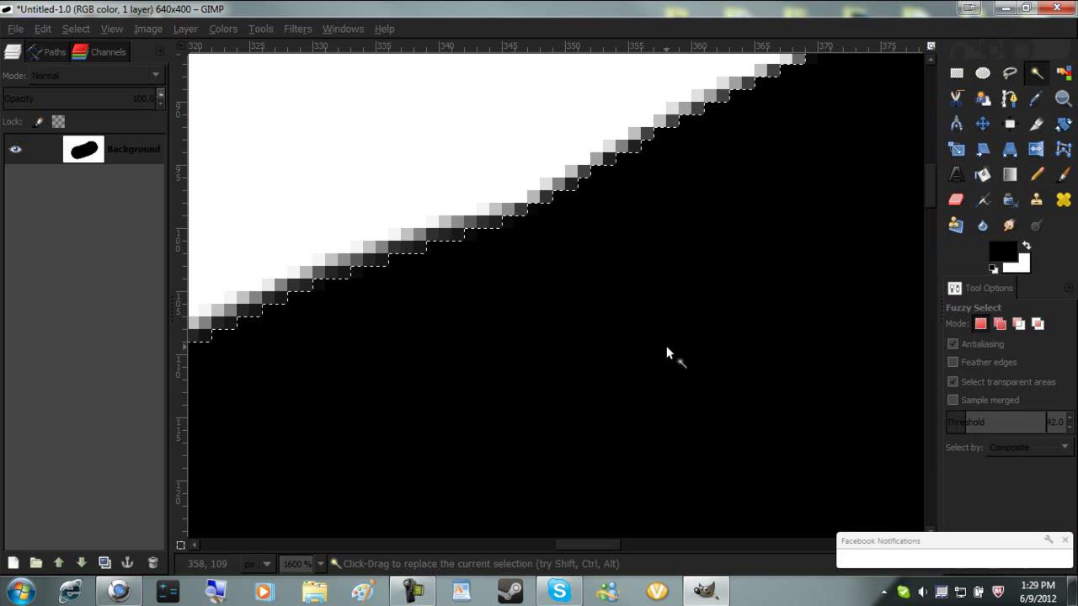
click(1065, 541)
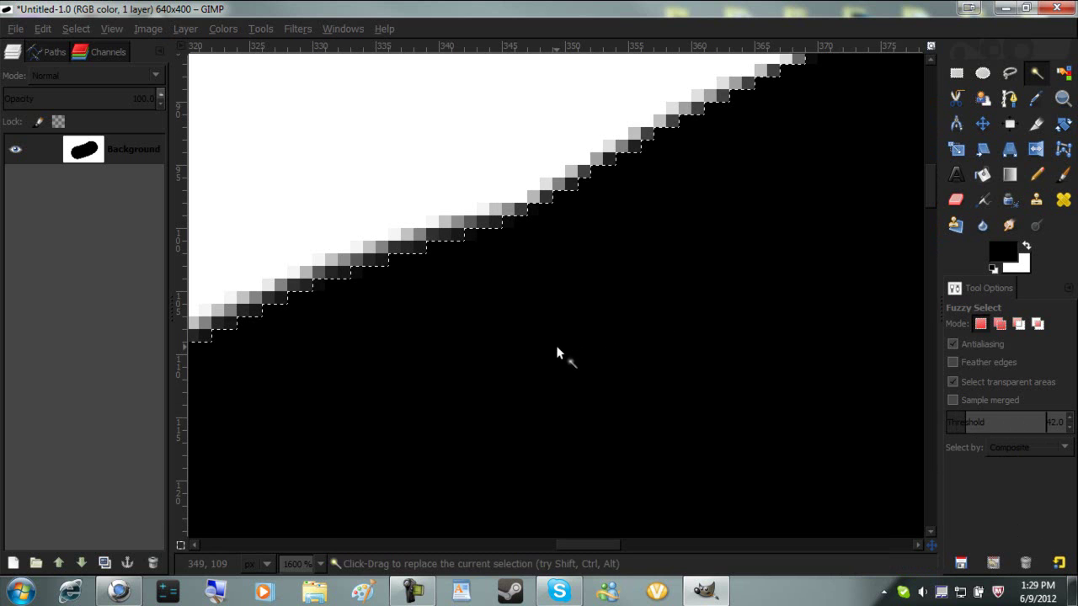
- Reselect the blob at threshold 42, then deselect everything
scroll(711, 234, down, 8)
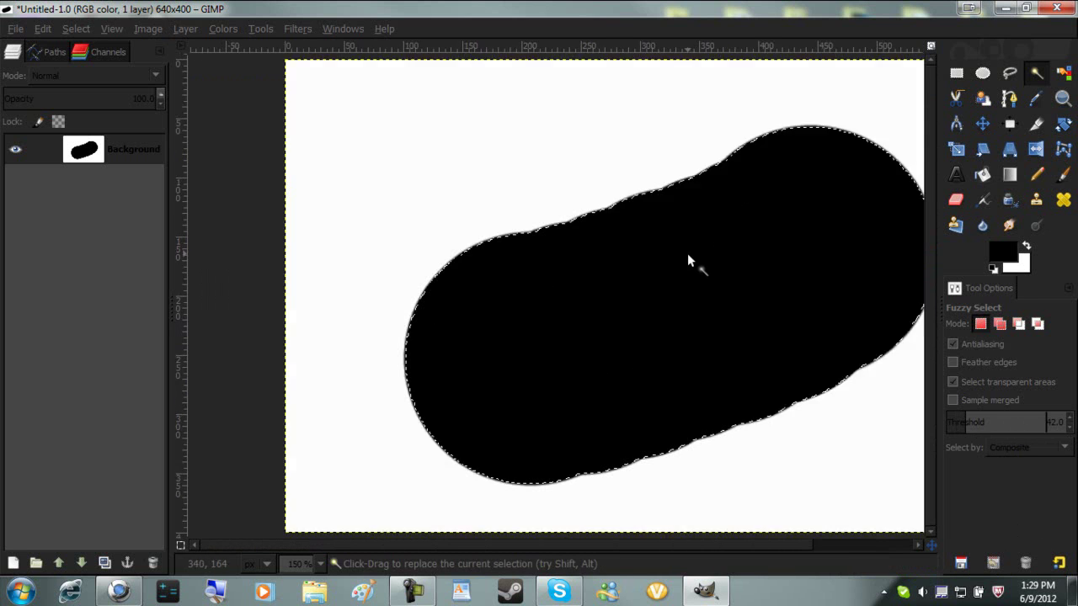
click(688, 257)
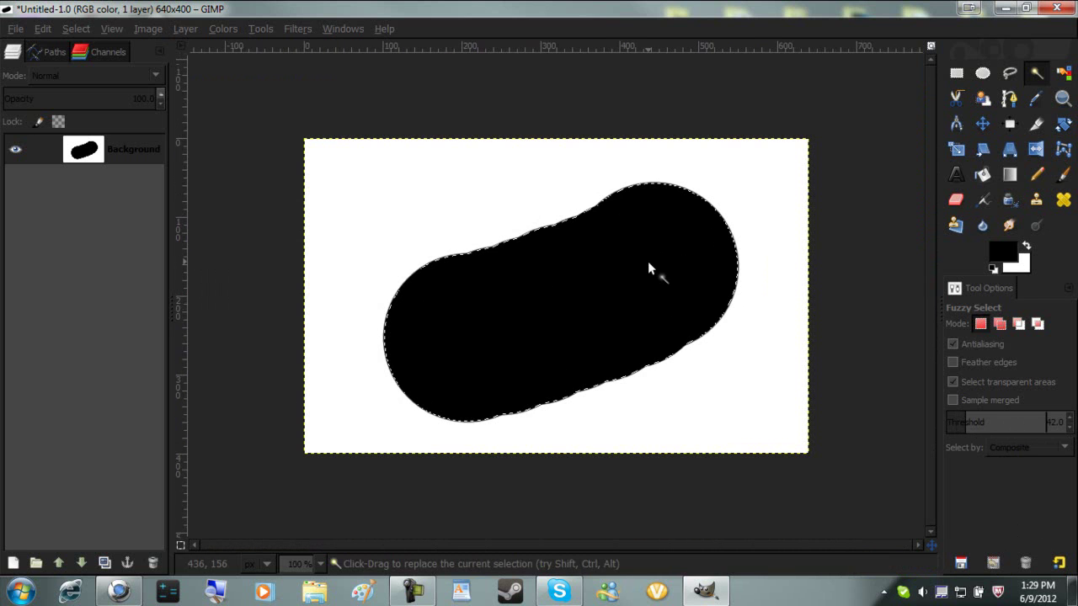
click(74, 29)
click(109, 68)
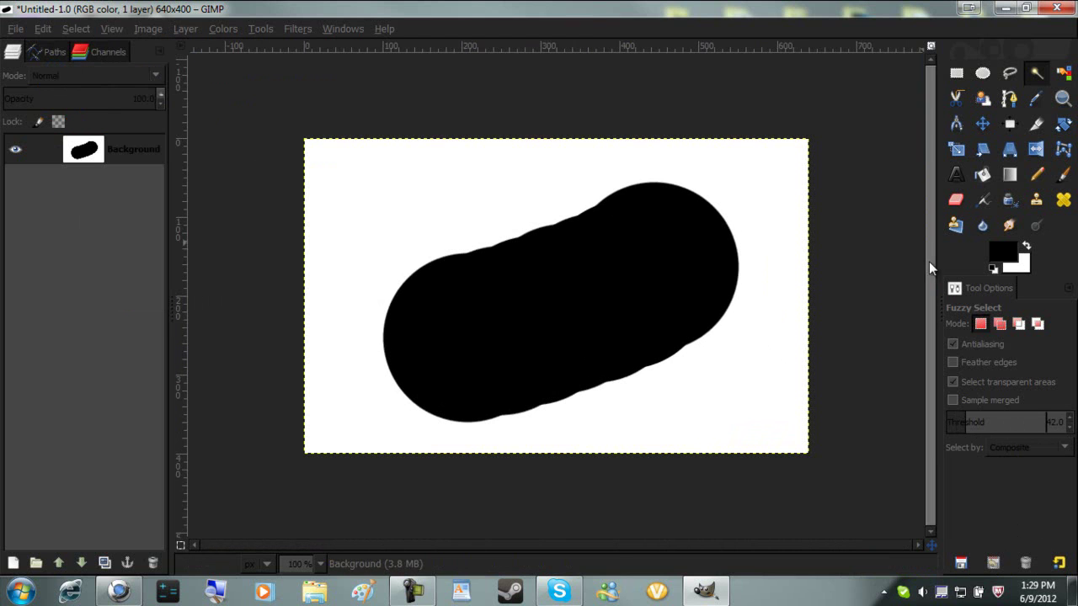
click(538, 256)
scroll(539, 255, up, 3)
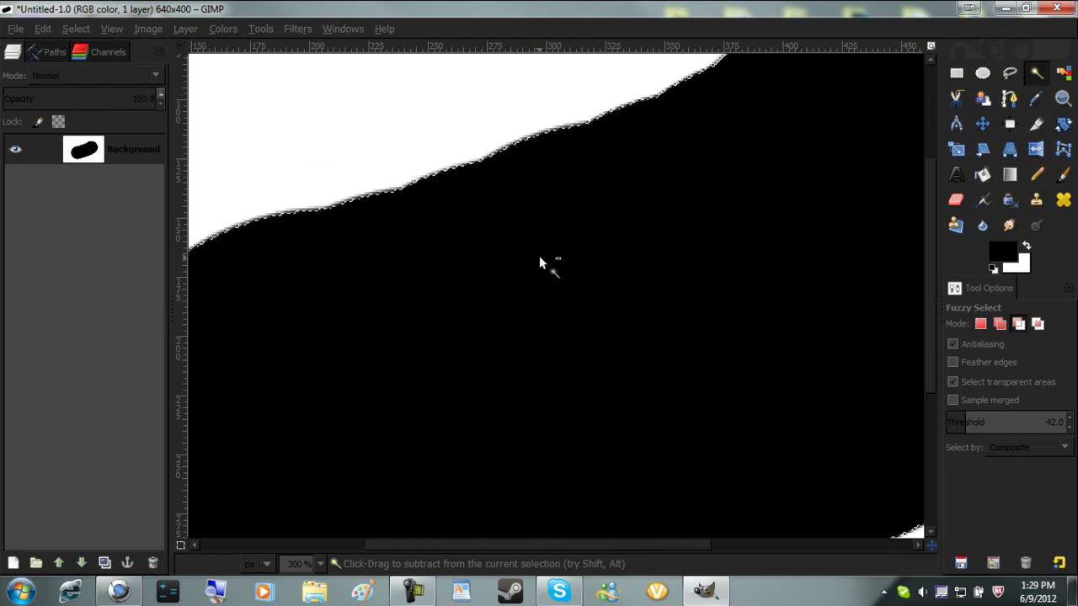
scroll(544, 253, down, 3)
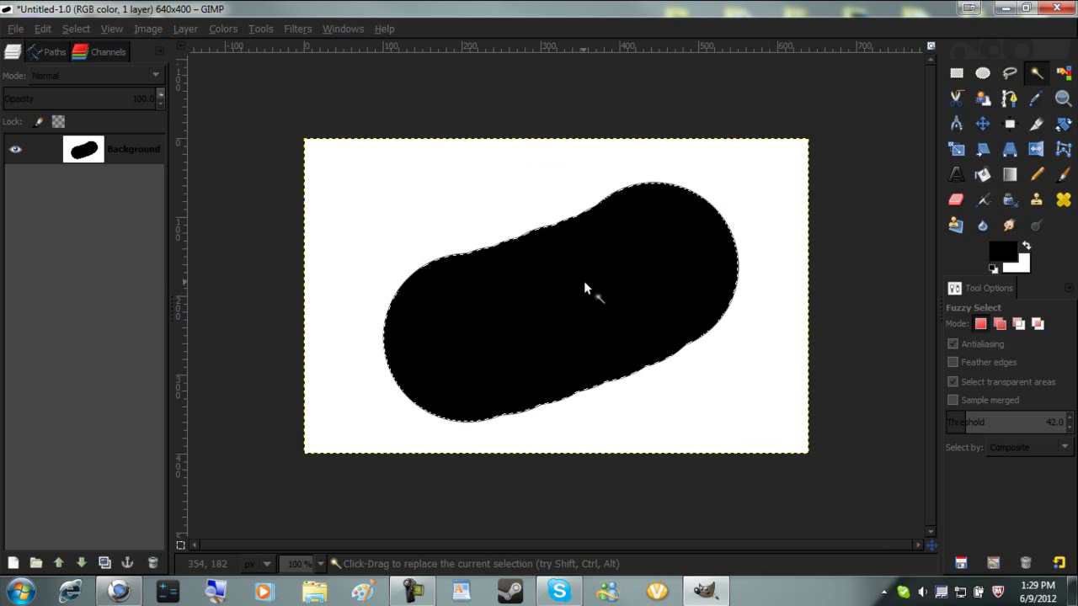
key(shift+ctrl+a)
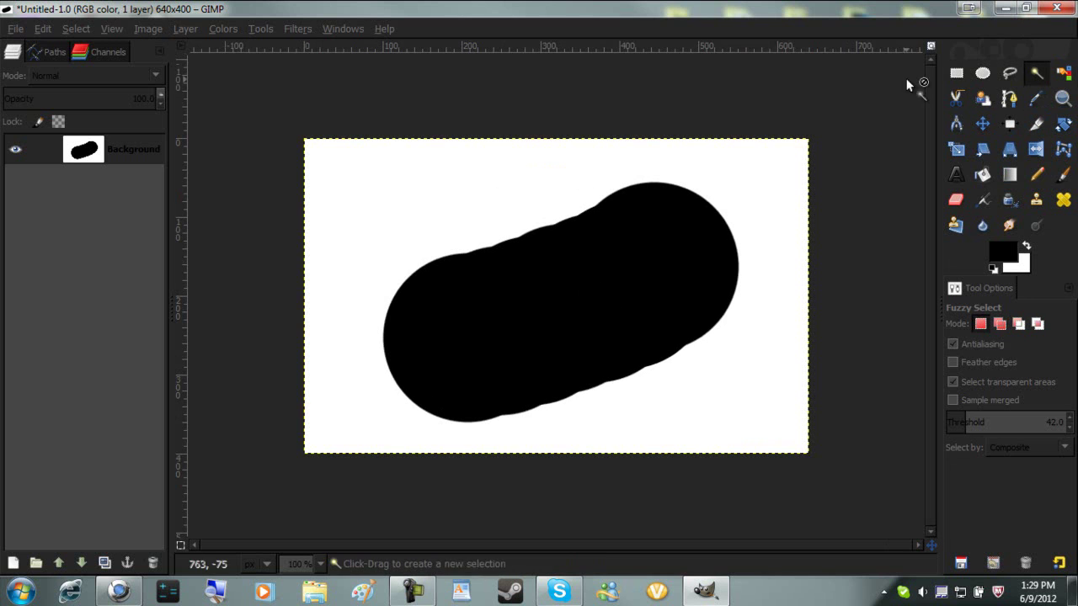
- Undo the black blob strokes and the leftover colour selection to restore a plain white canvas
click(1061, 72)
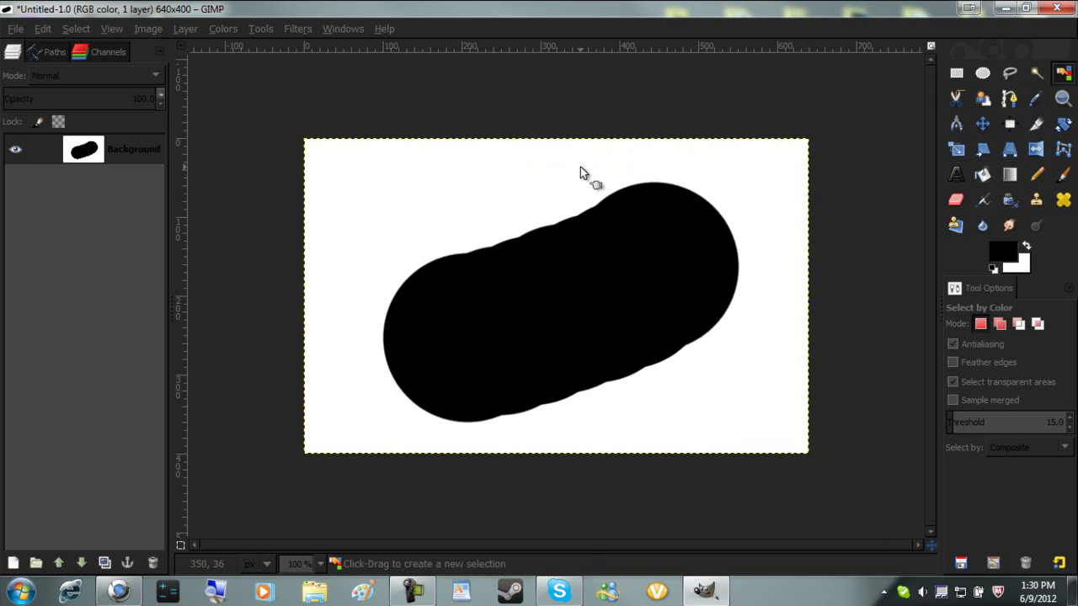
key(ctrl+z)
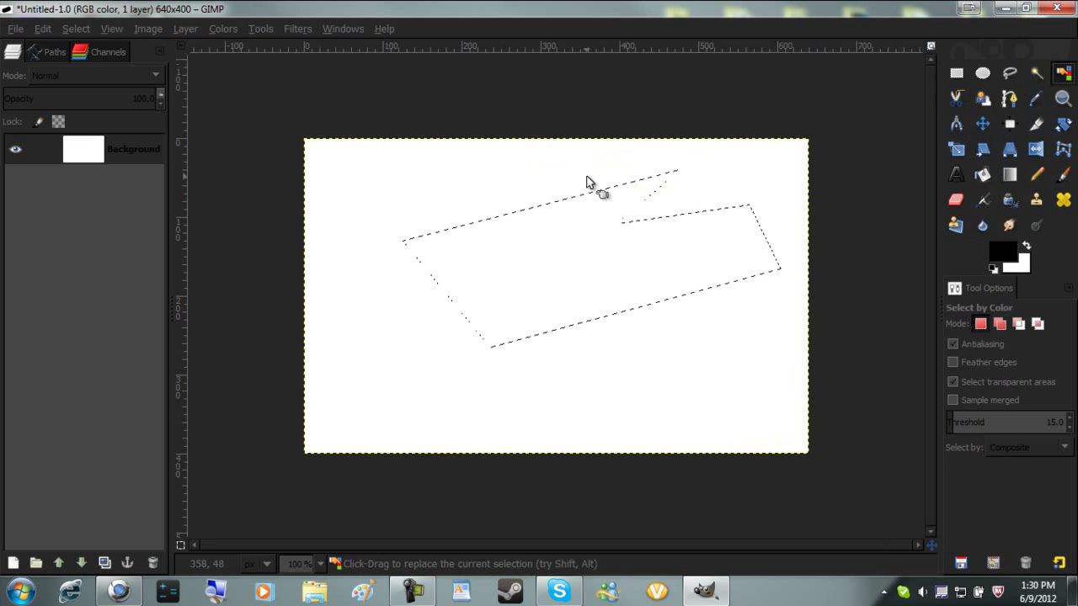
key(ctrl+z)
key(ctrl+z)
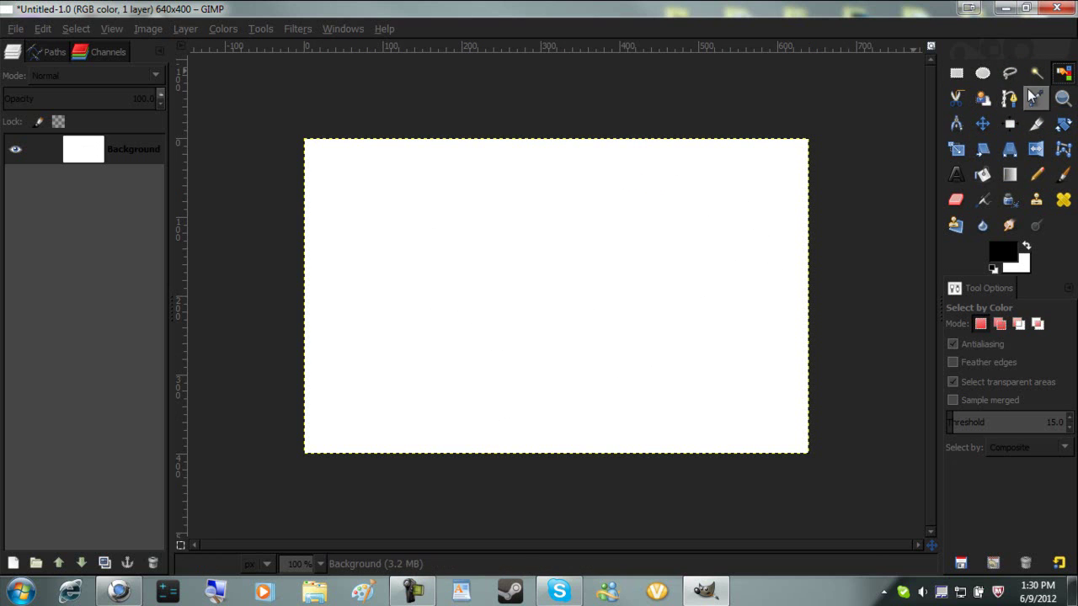
- Outline a closed straight-sided path, ending back on its starting anchor
click(1009, 99)
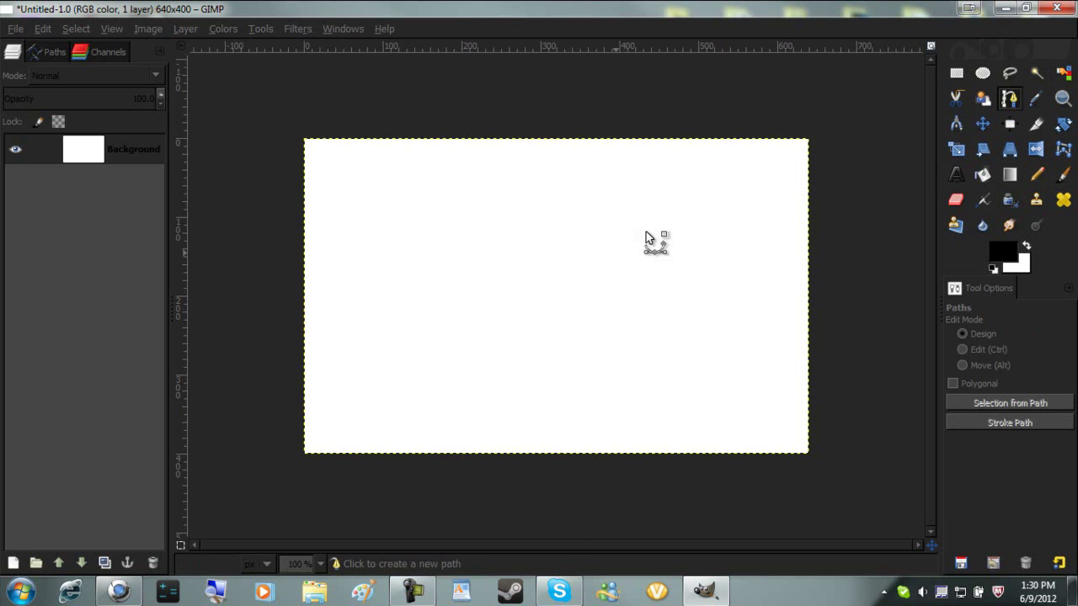
click(718, 217)
click(454, 250)
click(453, 321)
click(710, 313)
click(734, 245)
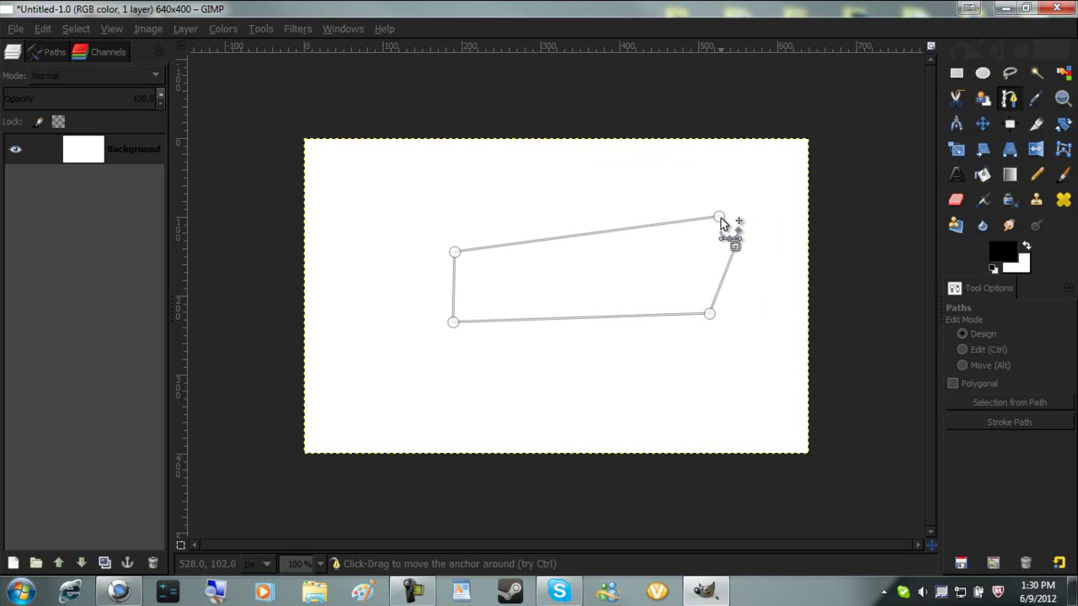
ctrl+click(718, 217)
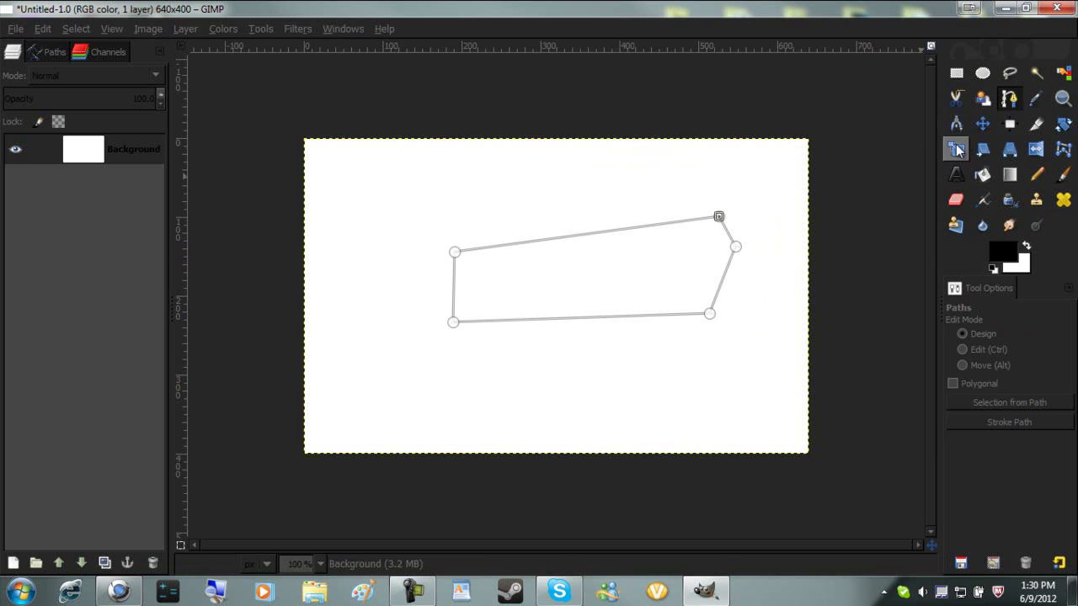
- Draw a new path whose second segment is dragged into an arc, then extend it with another anchor
click(984, 124)
click(1008, 100)
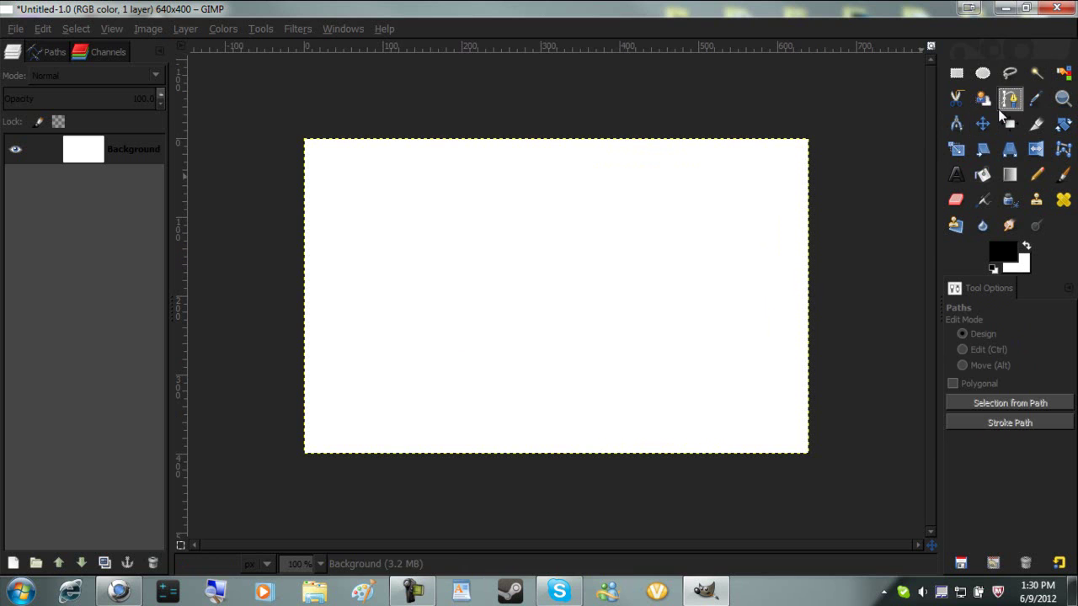
click(1010, 73)
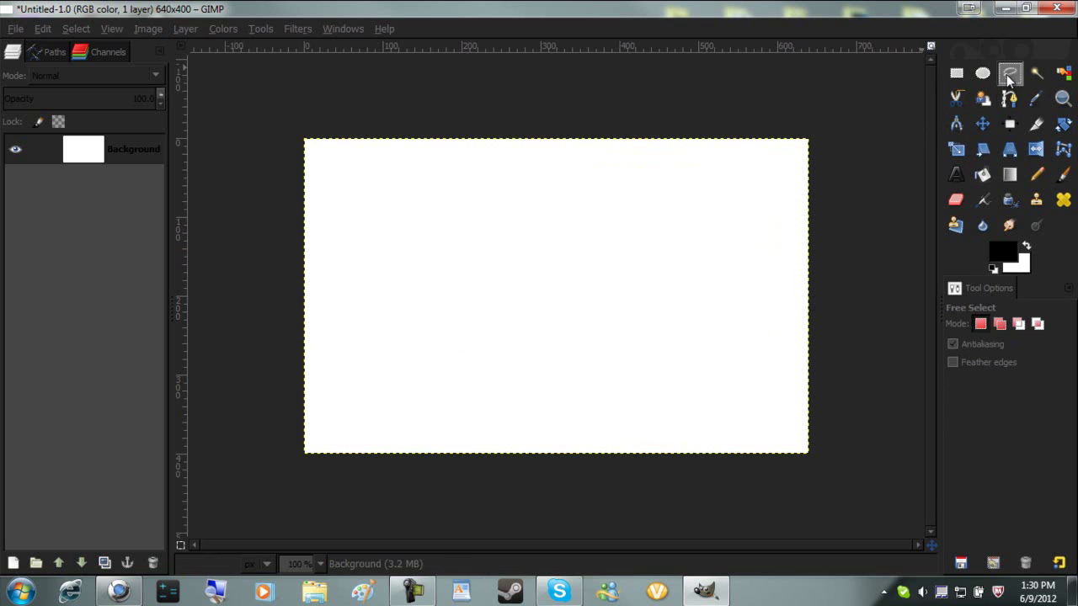
click(1010, 98)
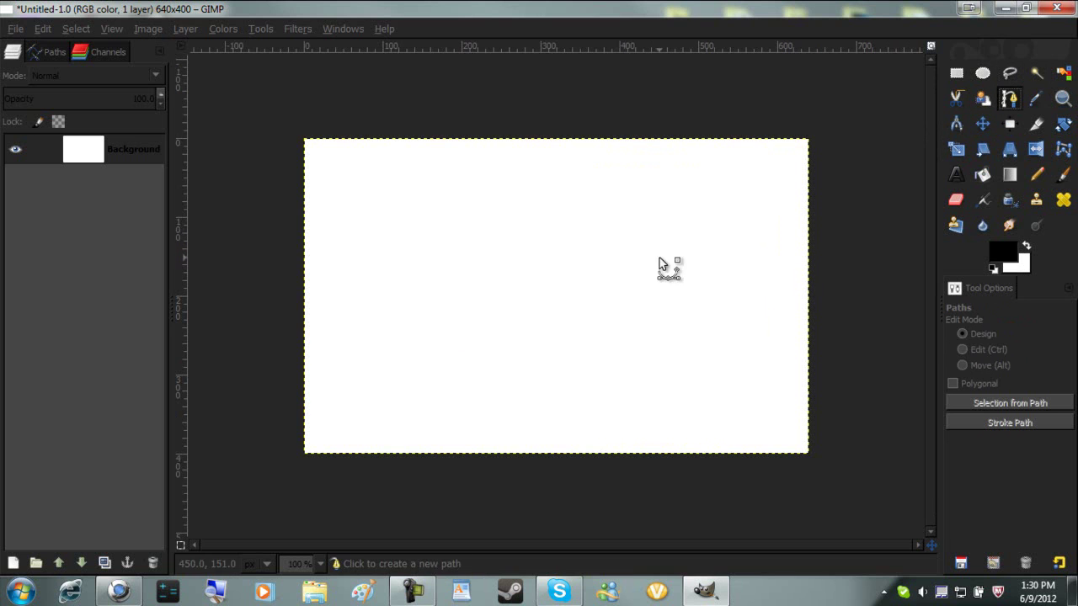
click(717, 220)
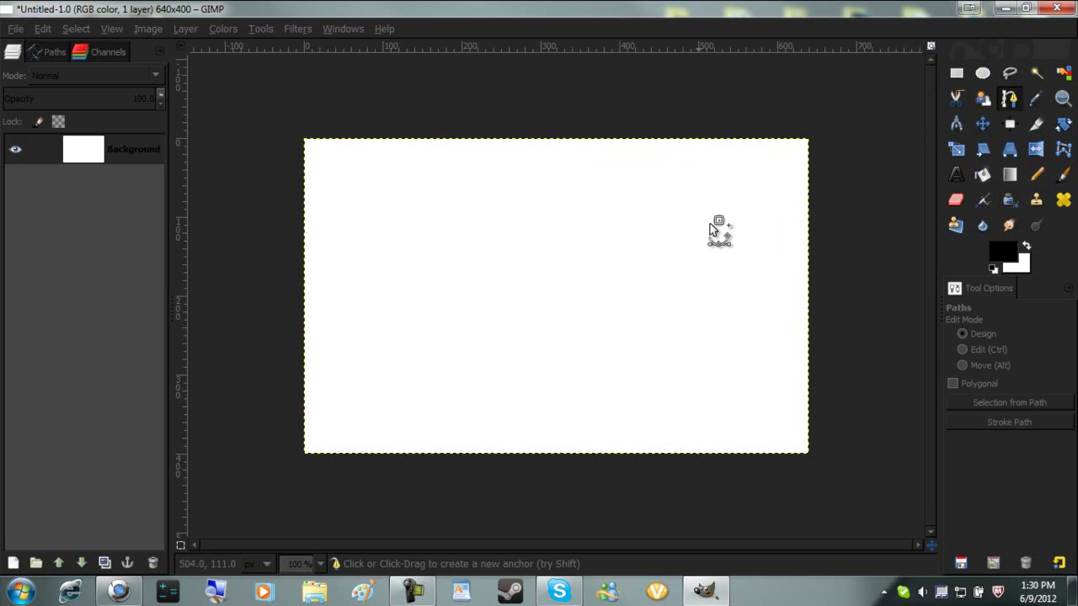
click(454, 229)
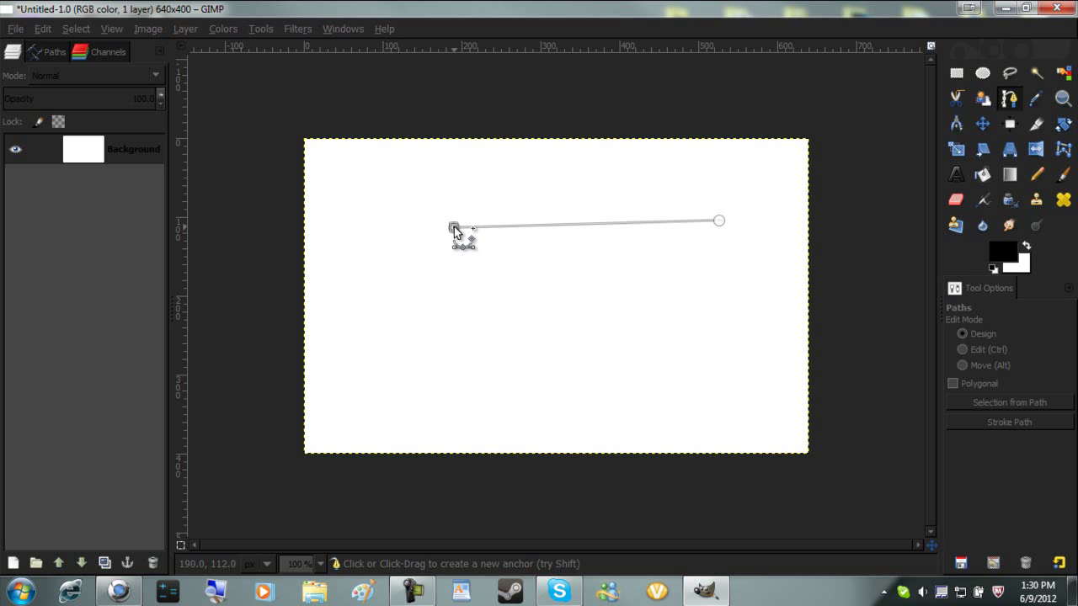
drag(453, 226, 319, 416)
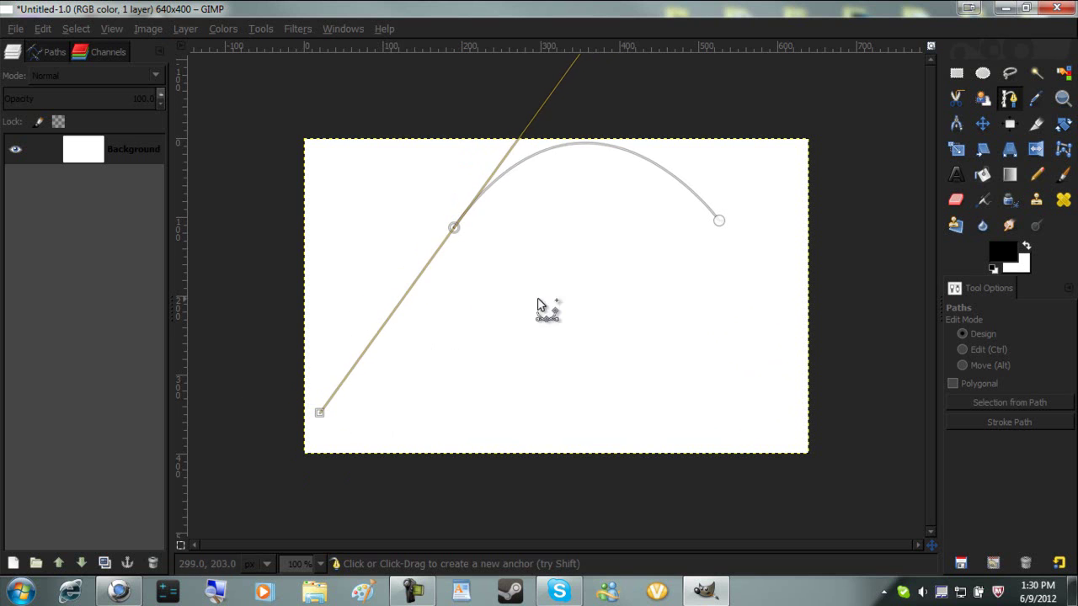
click(716, 239)
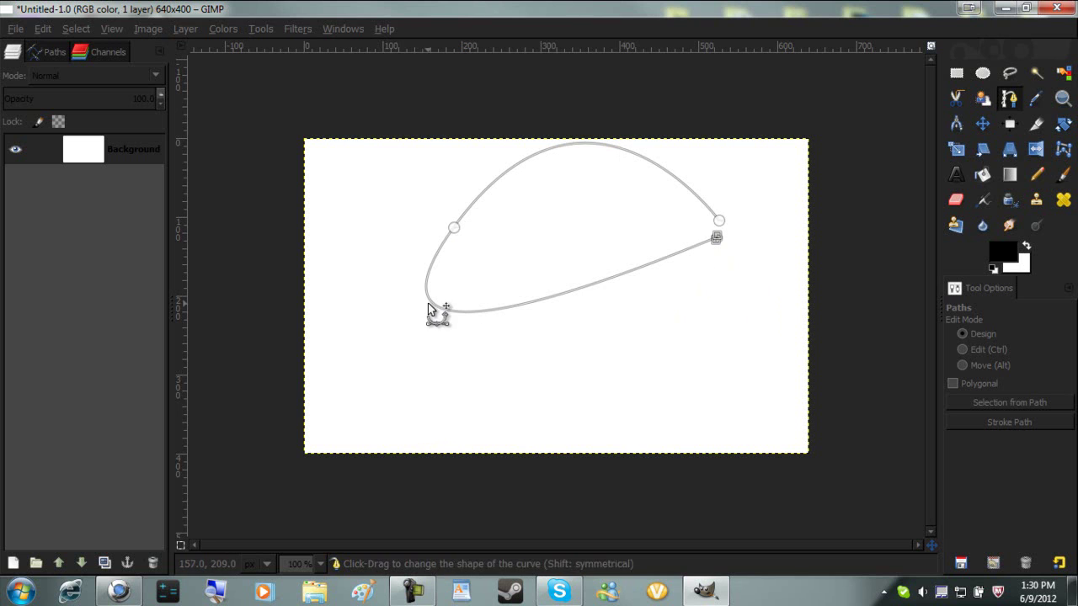
click(984, 125)
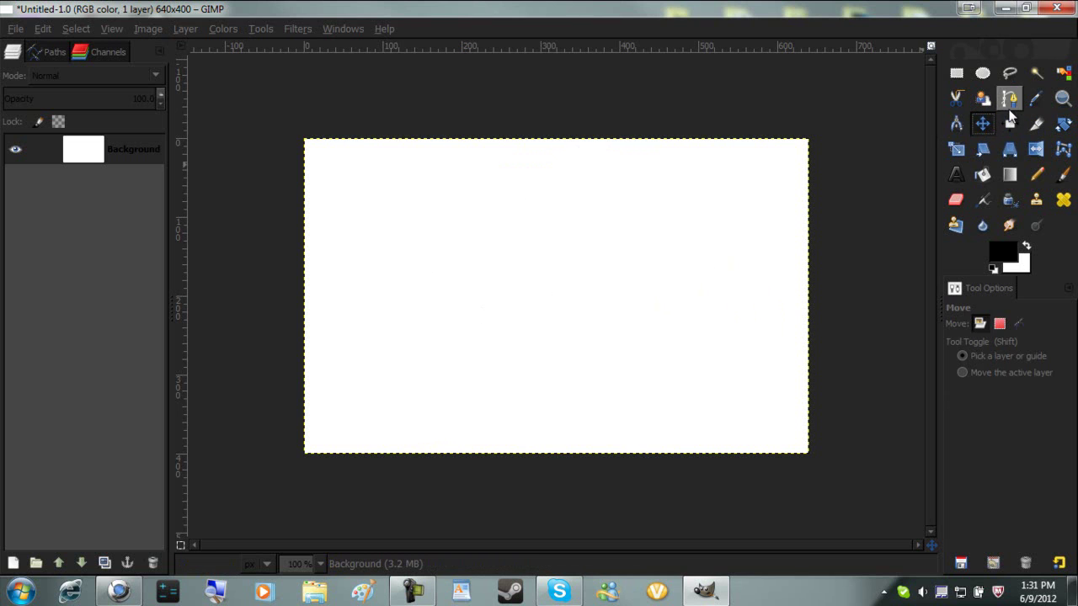
- Sample white from the blank canvas as the foreground colour with the Color Picker
click(1010, 101)
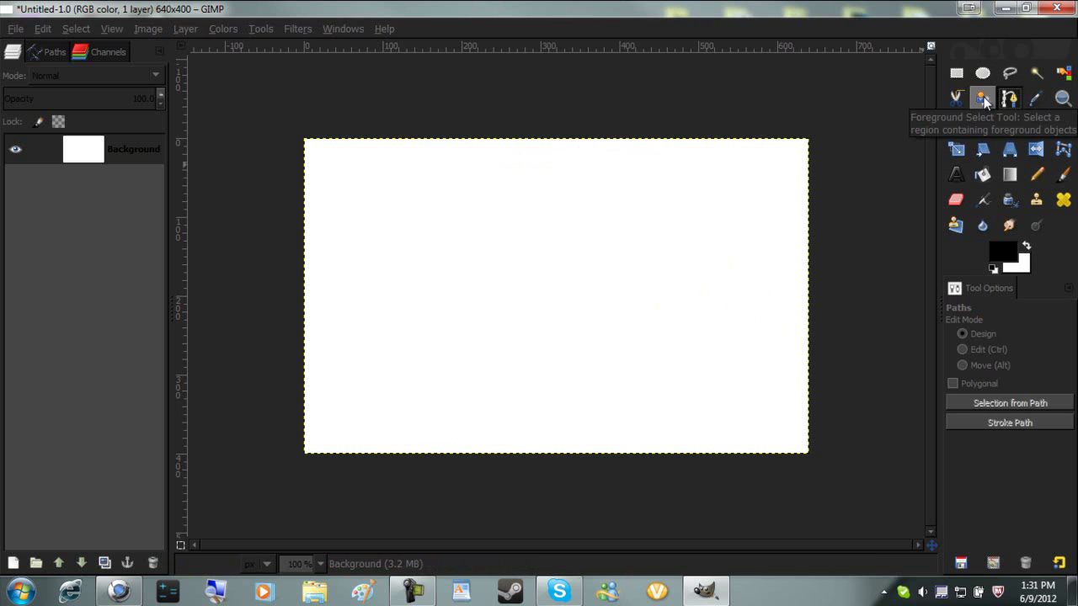
click(1039, 99)
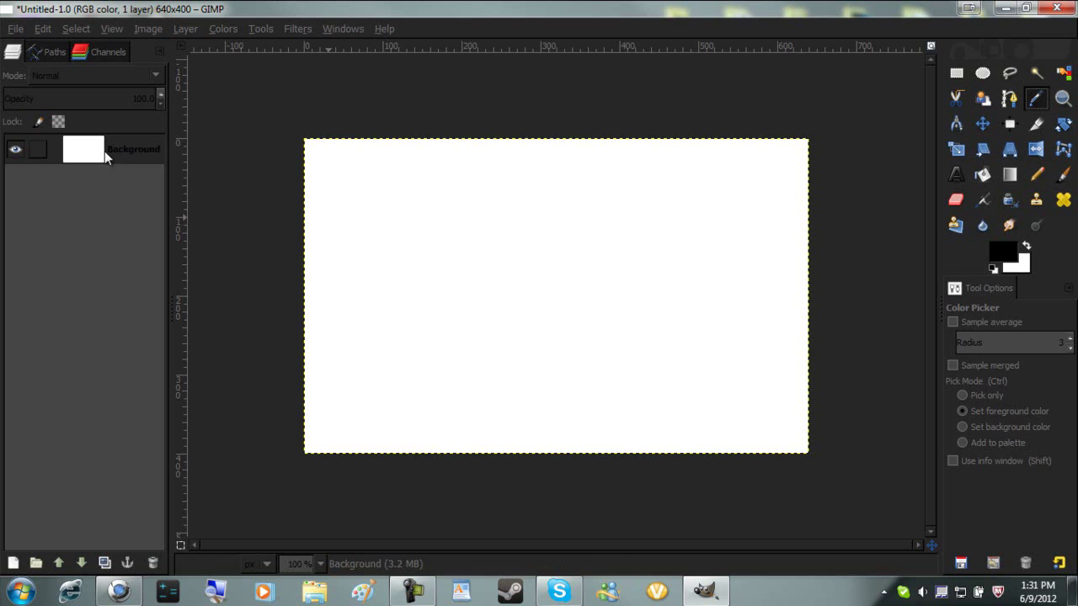
click(506, 224)
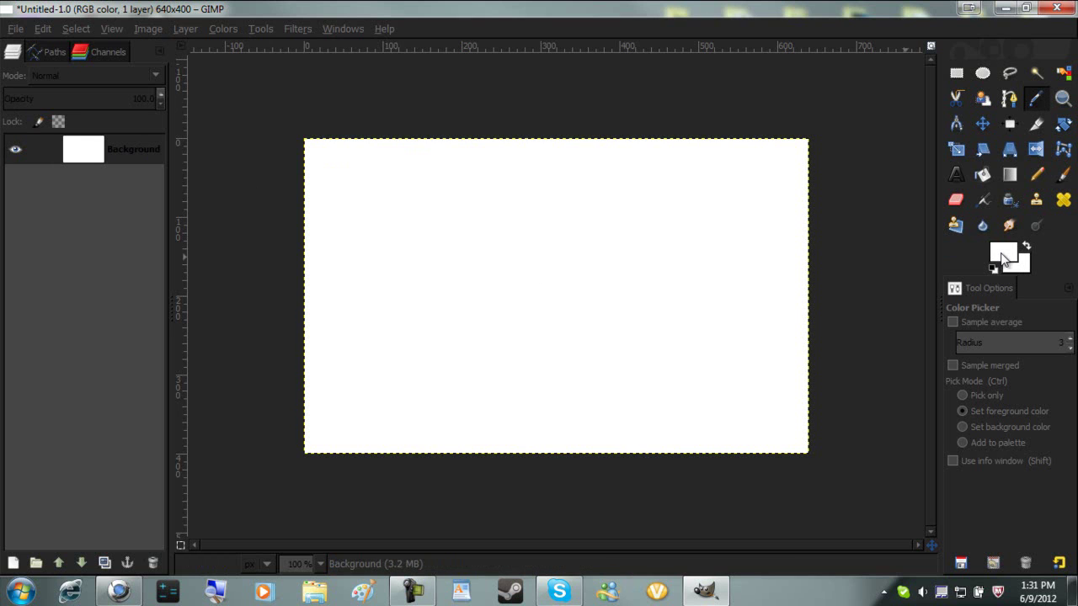
click(1063, 103)
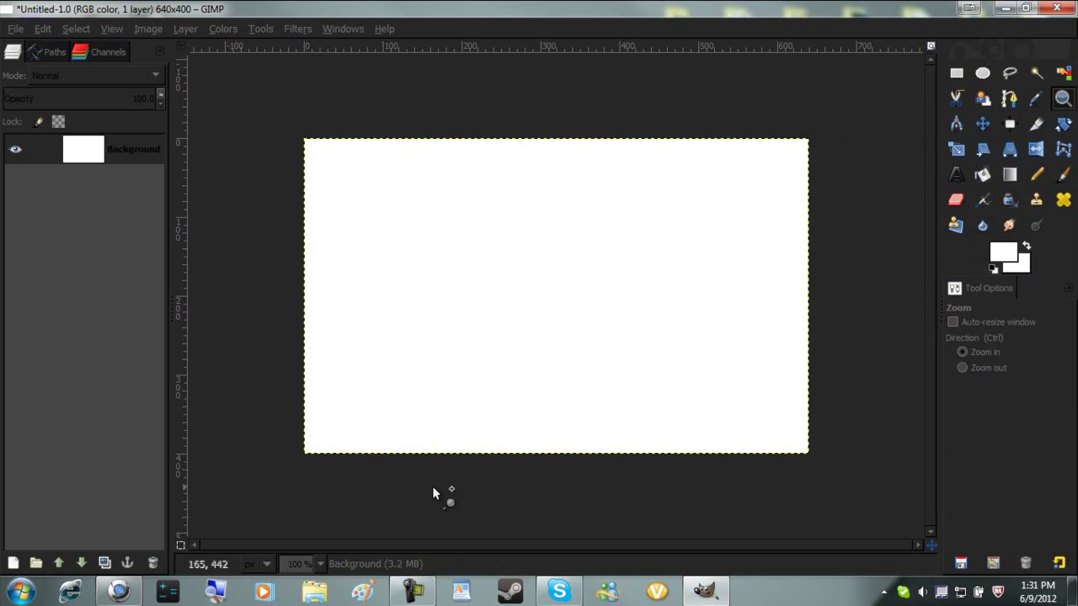
- Drag the Background layer down and right, then undo the move
click(985, 122)
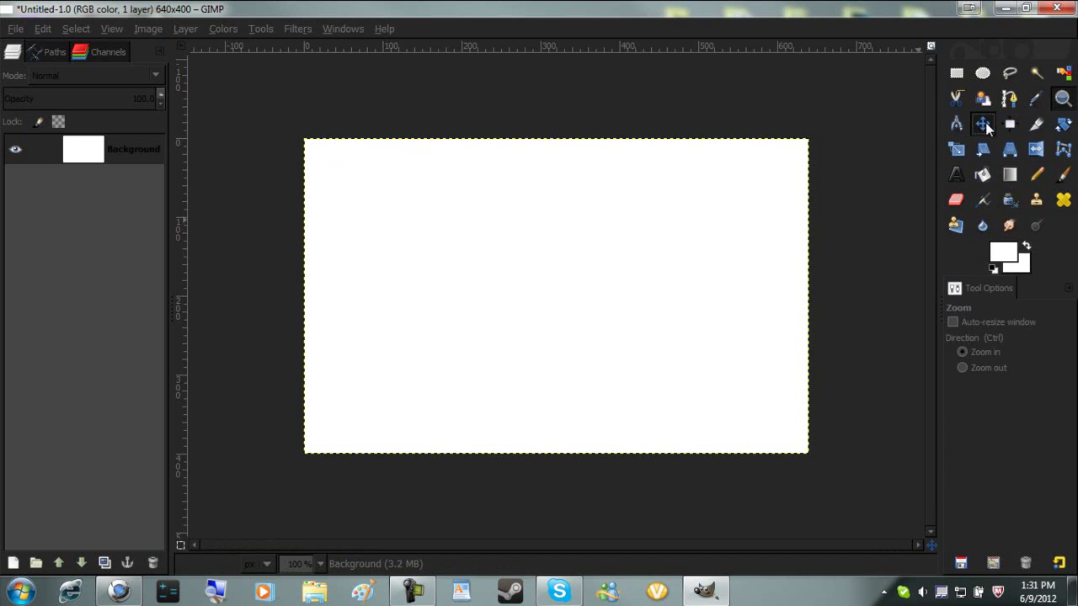
click(539, 242)
drag(539, 242, 644, 305)
key(ctrl+z)
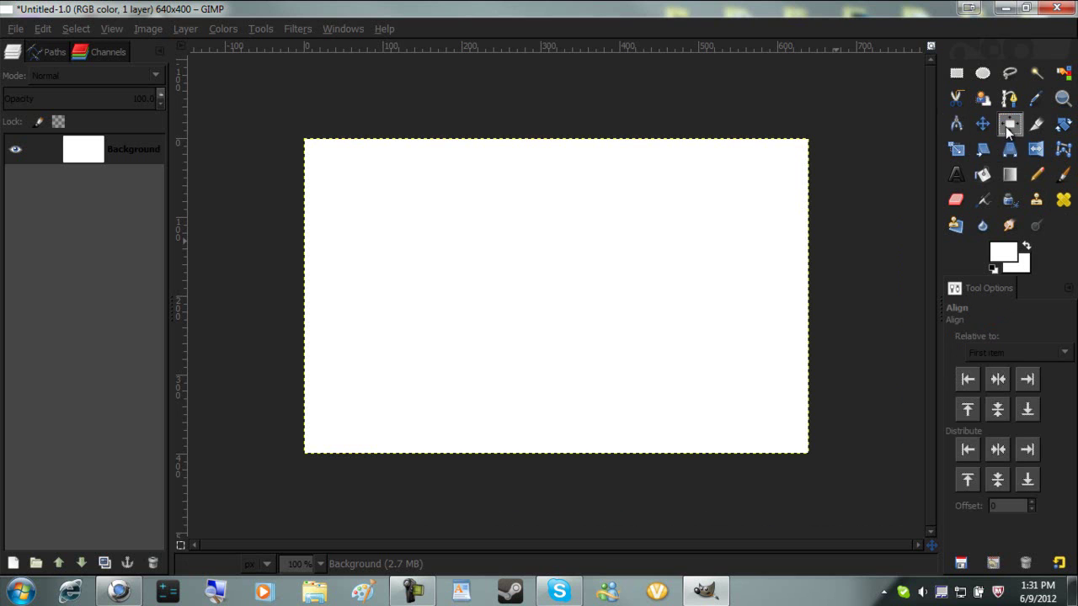
click(1009, 124)
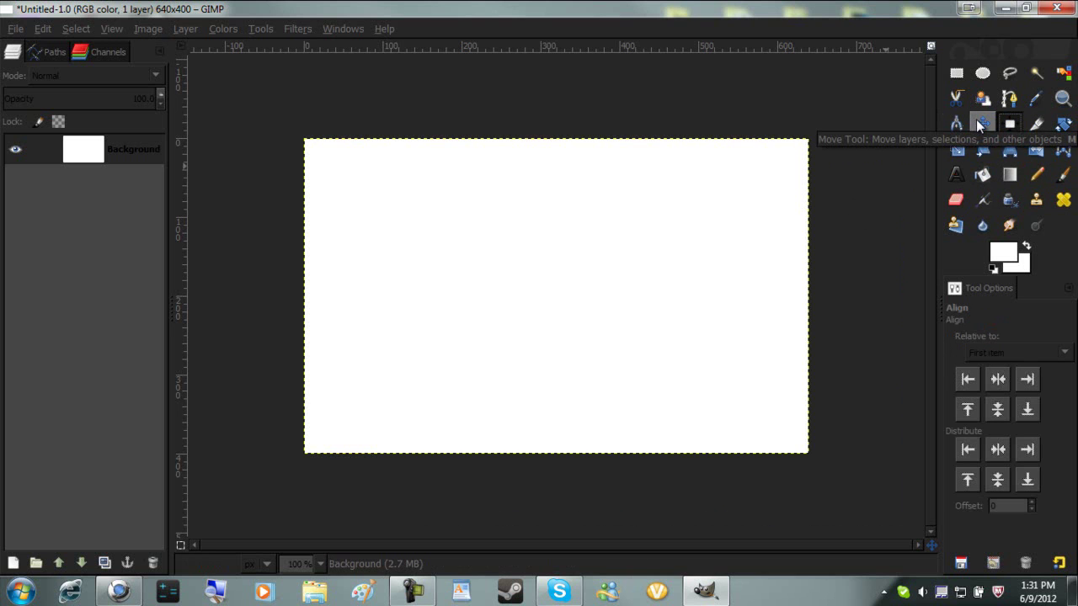
- Bucket-fill a small 44x37 rectangle selection with bright green, then undo the fill
click(957, 72)
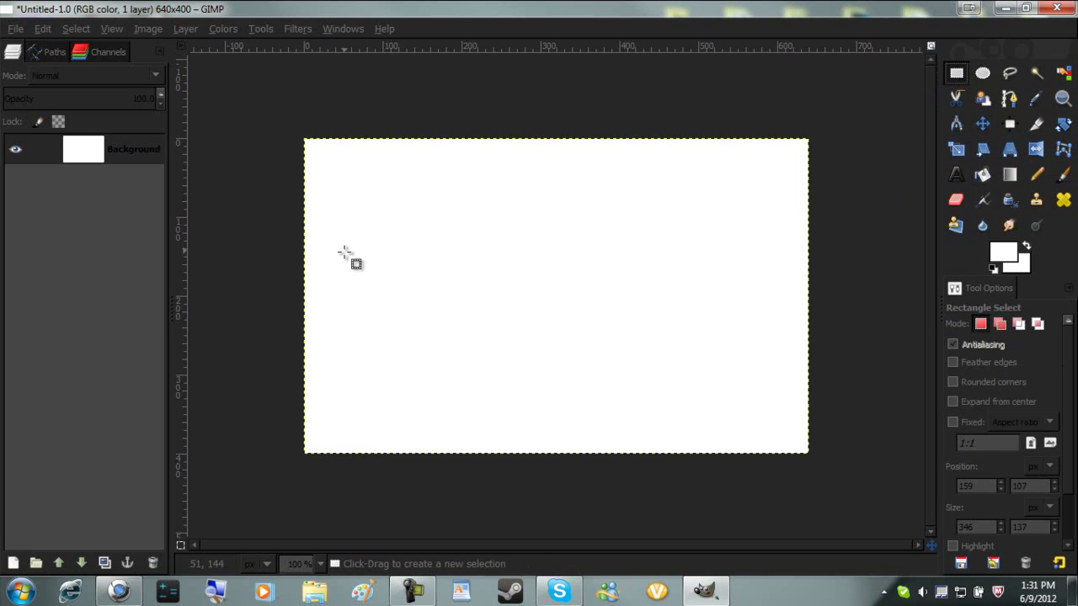
drag(457, 236, 540, 309)
drag(492, 282, 490, 266)
click(982, 175)
click(1001, 252)
click(824, 381)
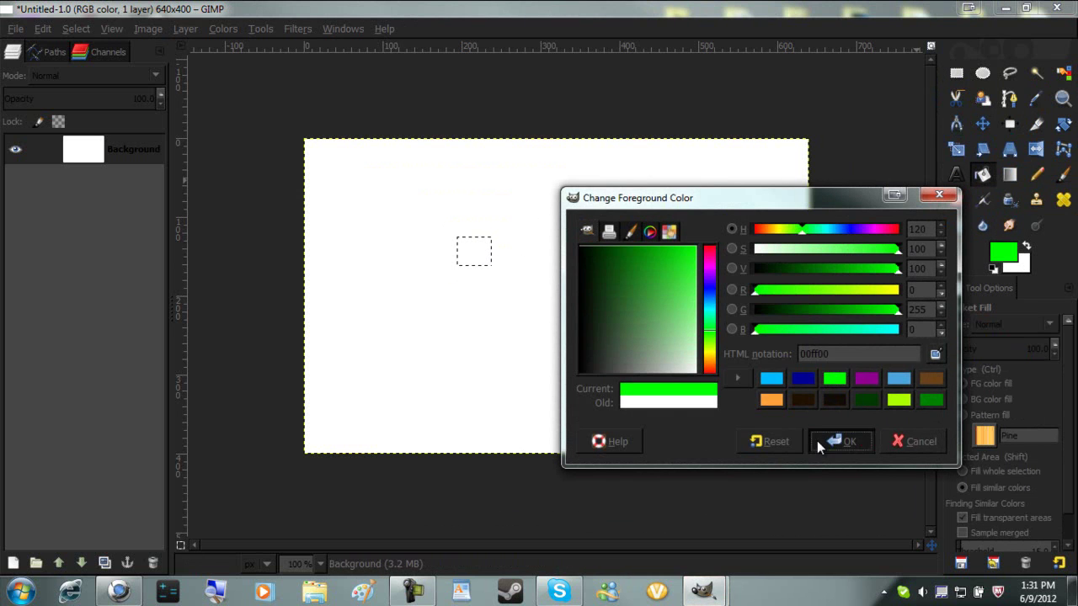
click(839, 441)
click(465, 251)
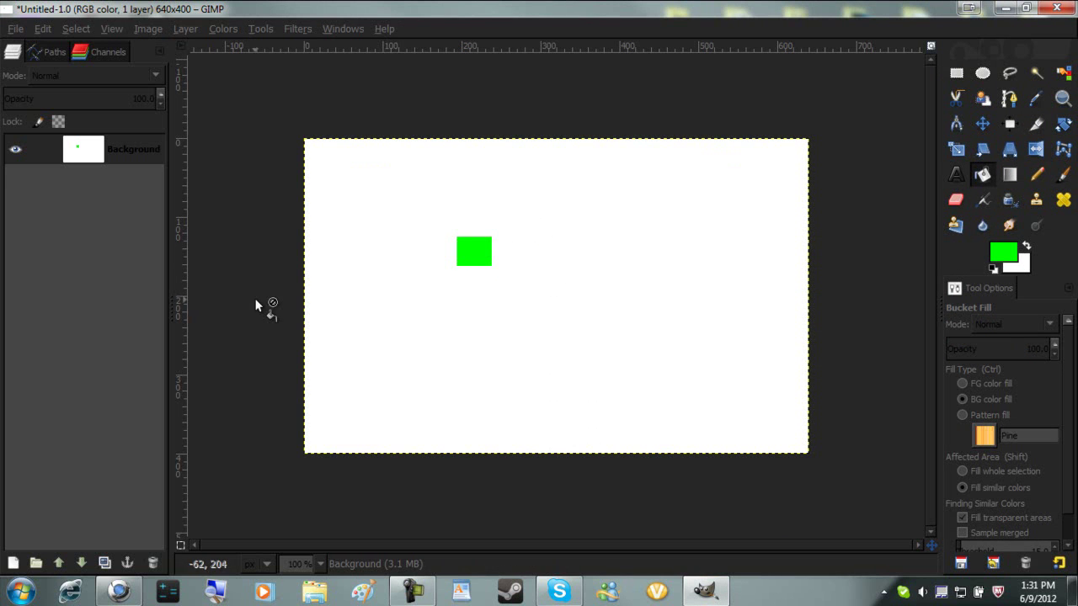
key(ctrl+z)
- Add a transparent layer, fill the selection green on it, try aligning it, then delete the layer
click(12, 563)
click(240, 375)
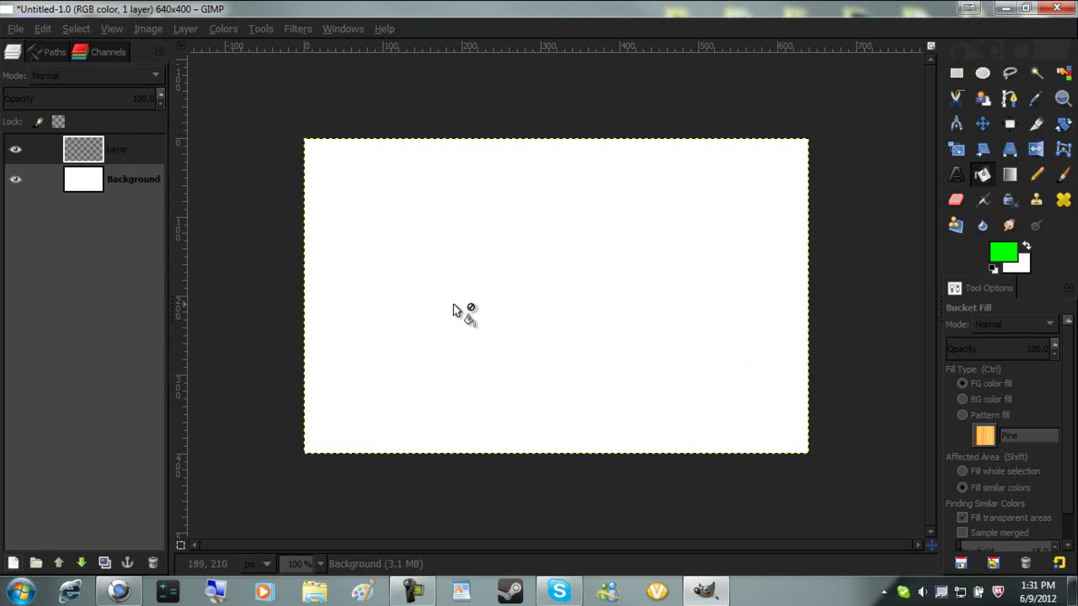
click(480, 246)
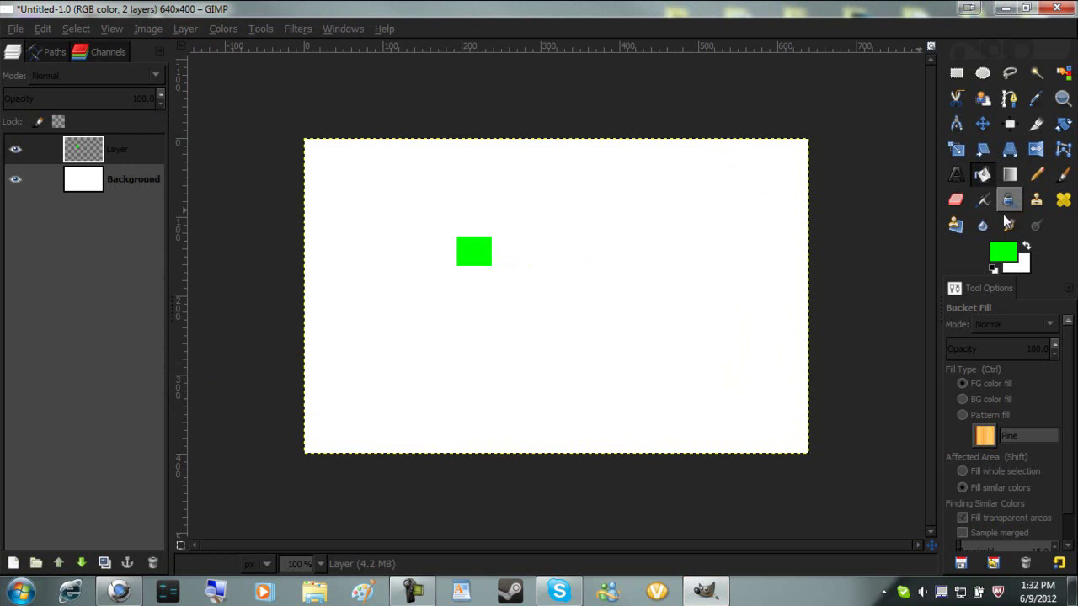
click(1009, 124)
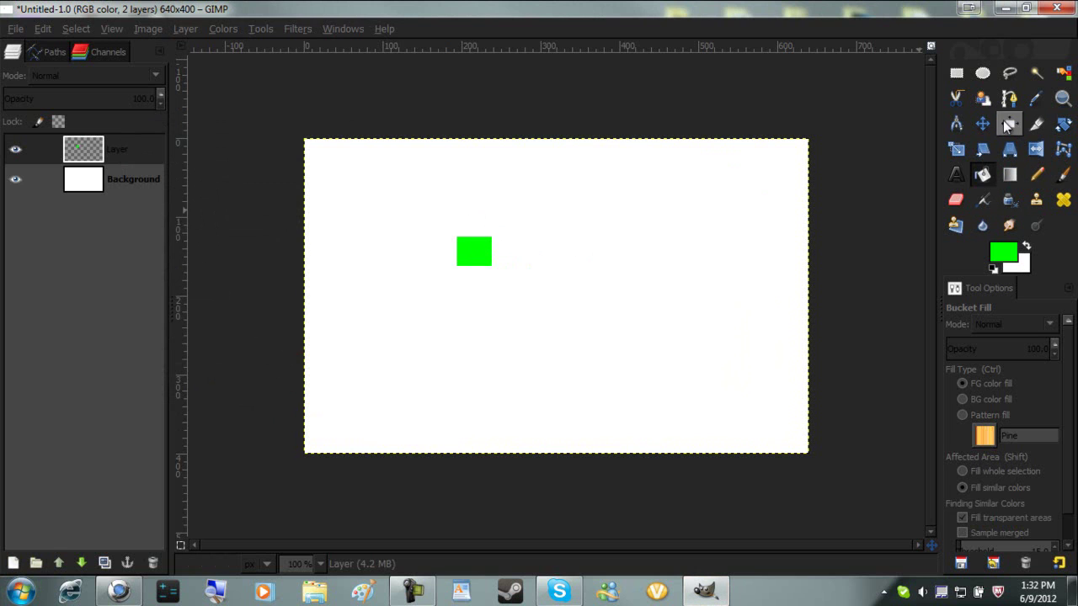
click(473, 264)
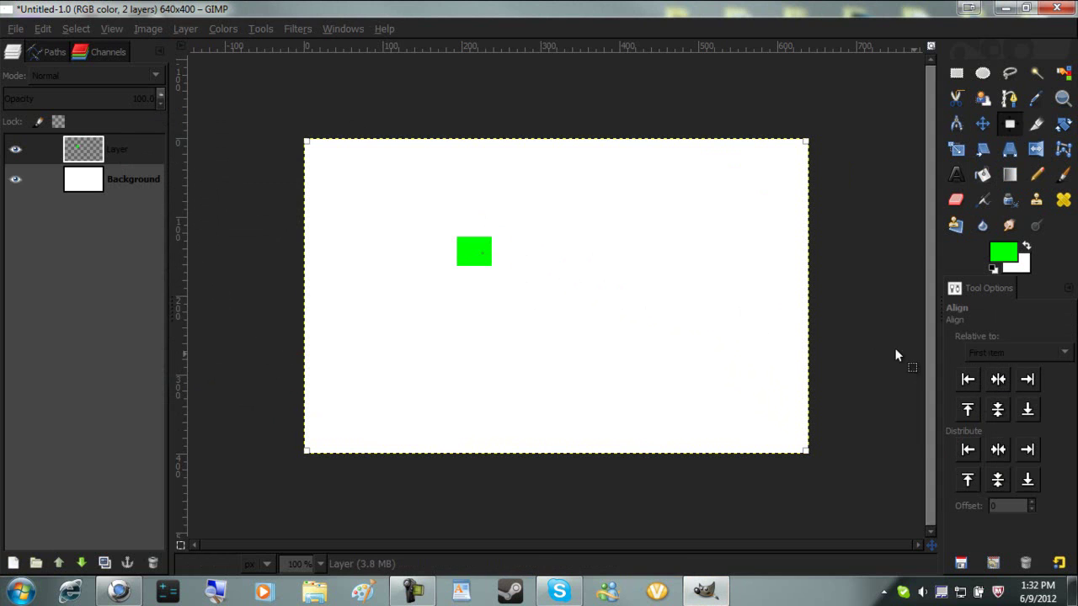
click(491, 267)
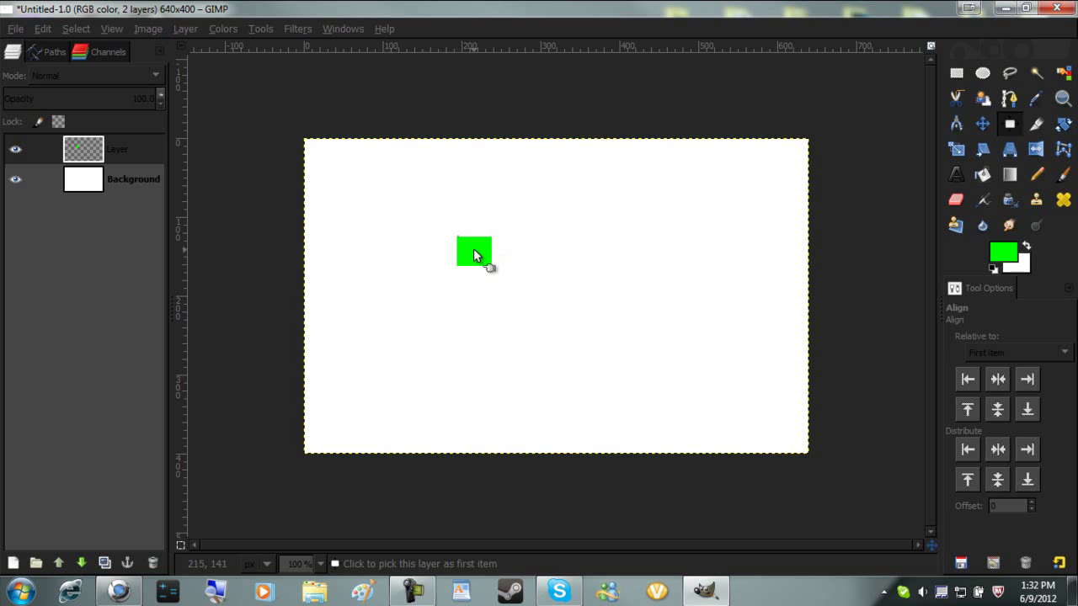
click(158, 559)
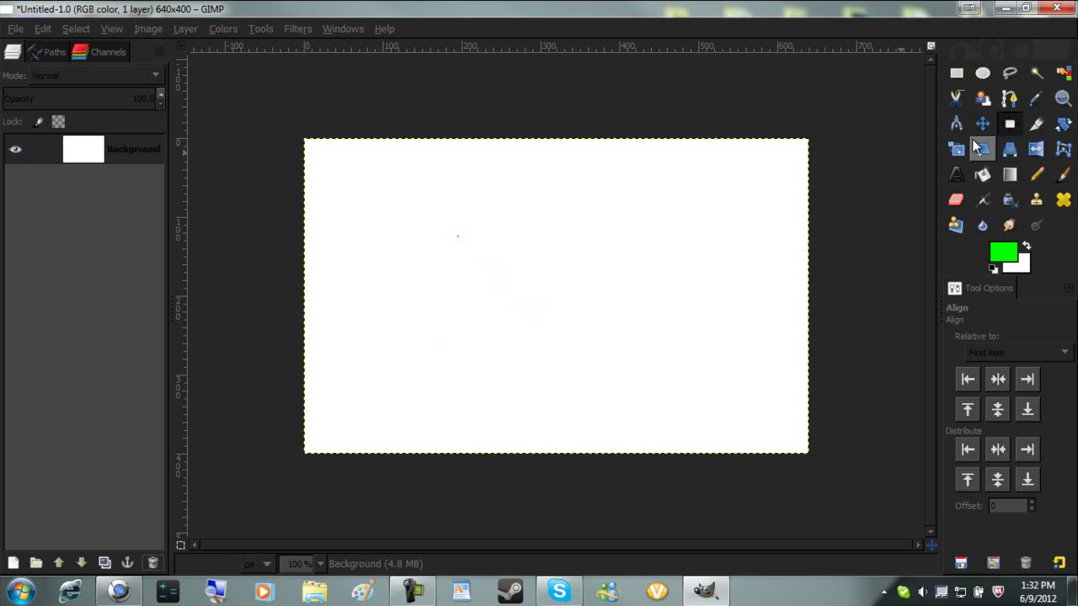
- Browse the Crop and Rotate tools before returning to Align
click(1035, 124)
click(1061, 124)
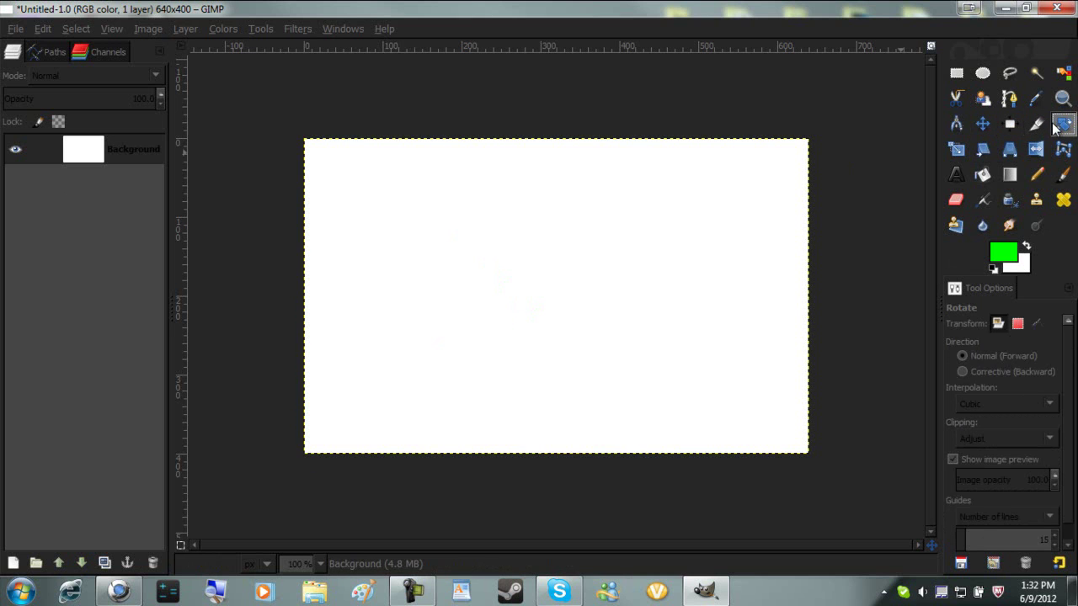
click(1035, 123)
click(1010, 124)
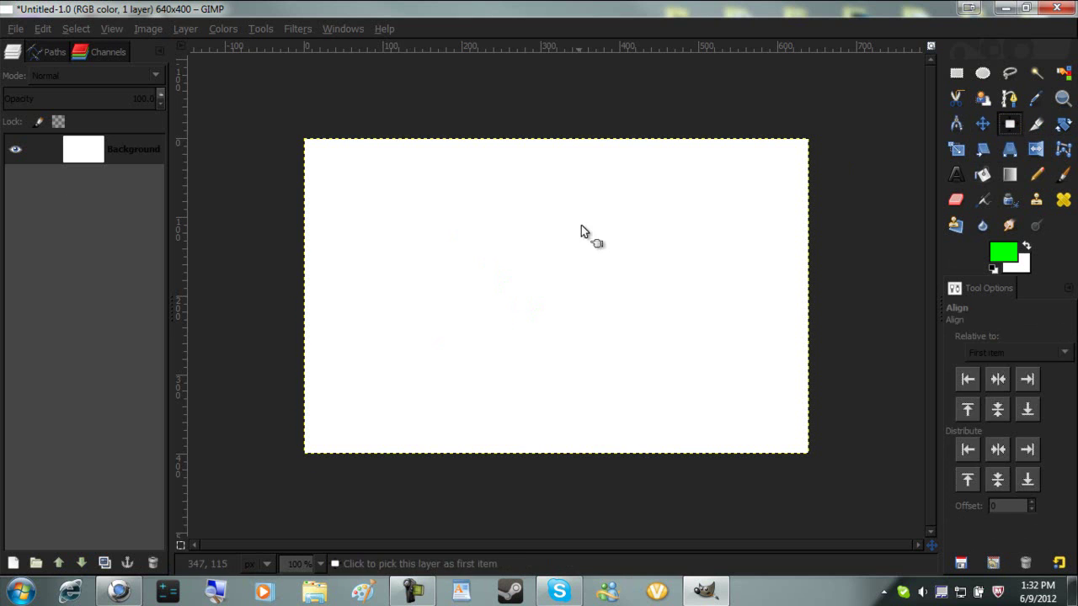
- Crop the image in three passes, to 498x285, 365x152, then 22x18, and zoom in
click(1039, 123)
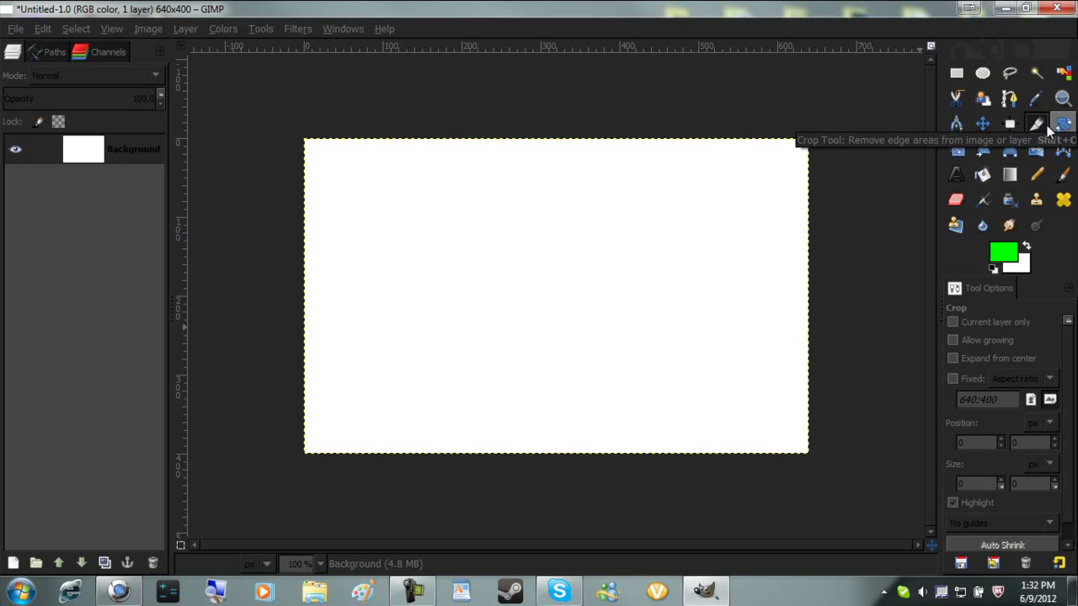
drag(363, 183, 756, 407)
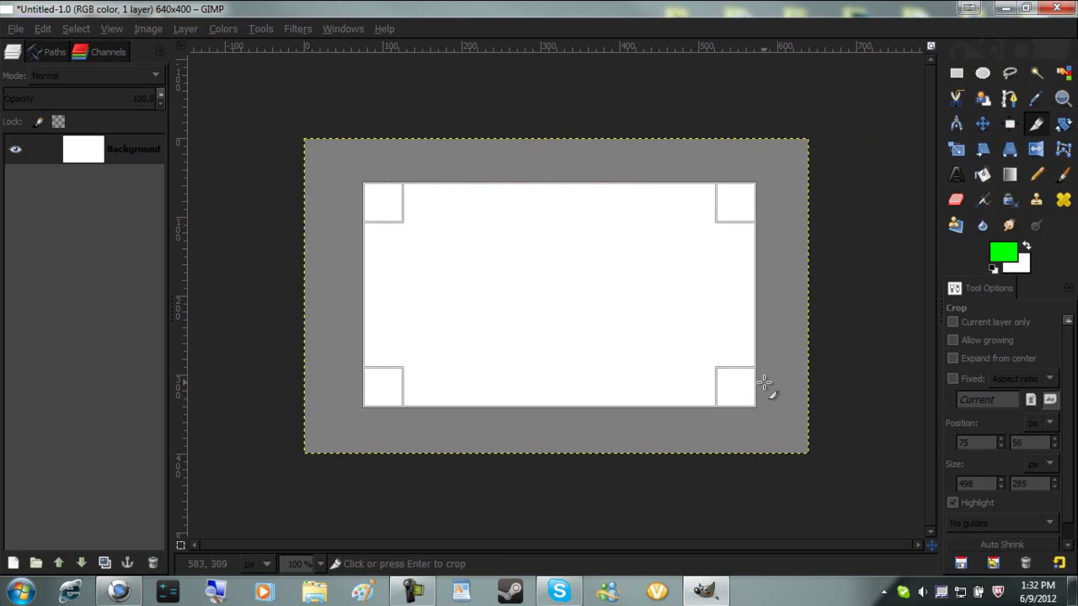
key(Return)
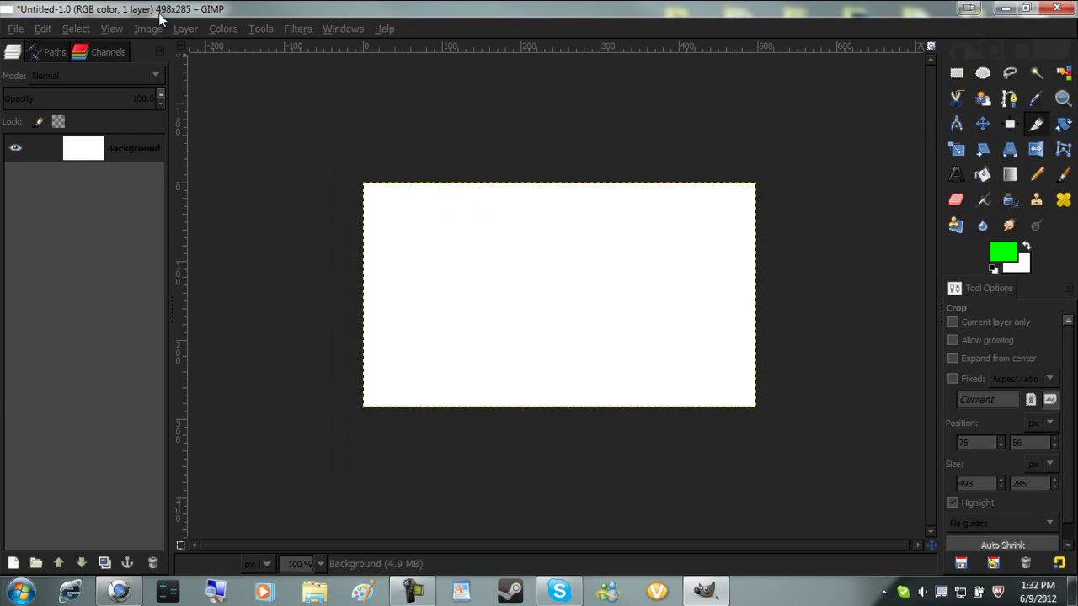
drag(457, 252, 744, 370)
key(Return)
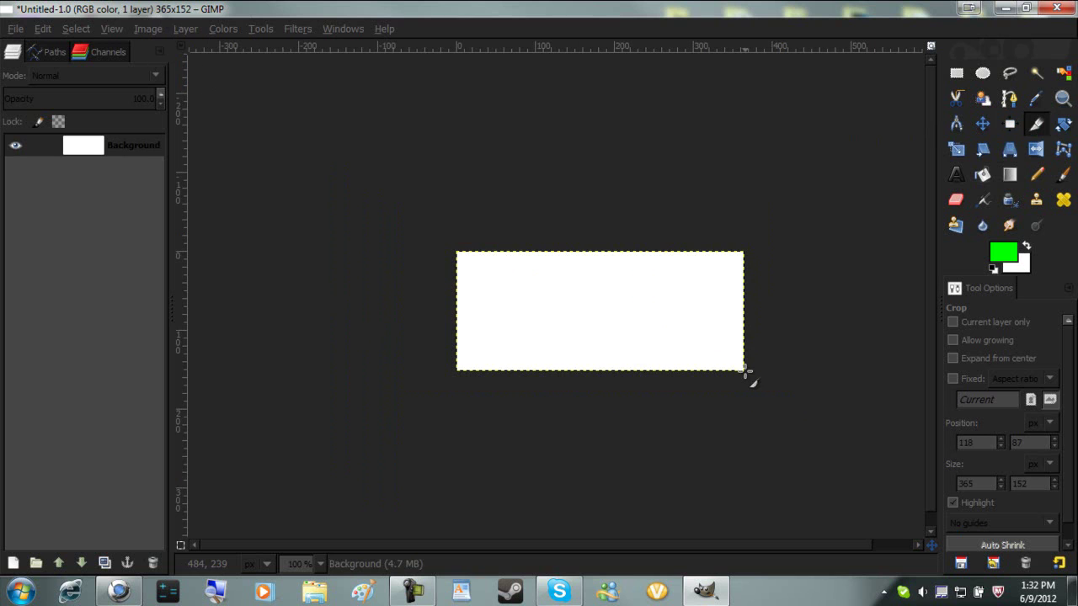
drag(548, 306, 567, 321)
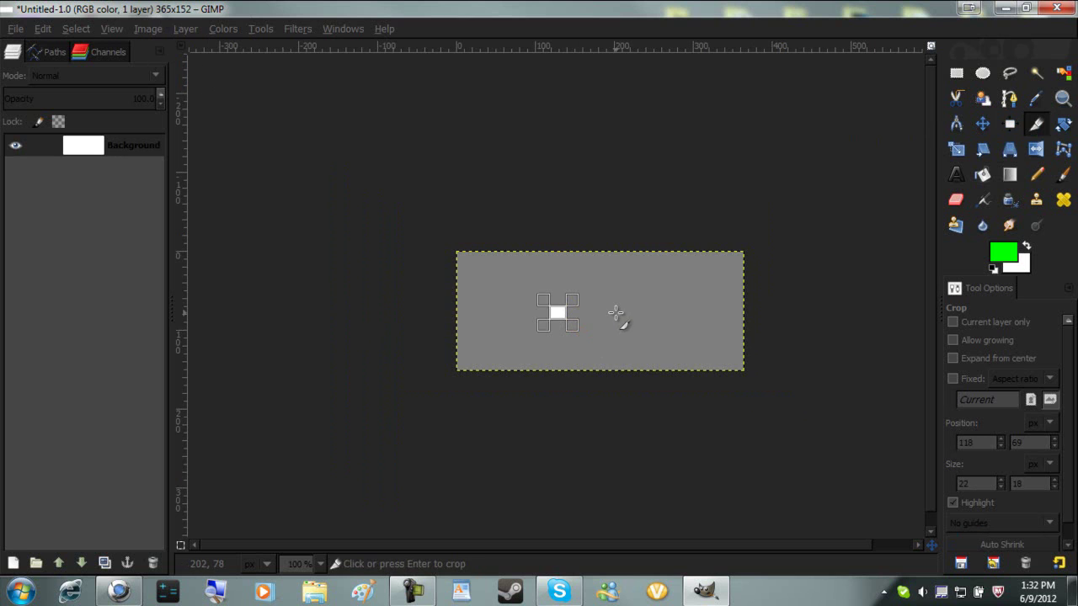
key(Return)
scroll(587, 346, up, 9)
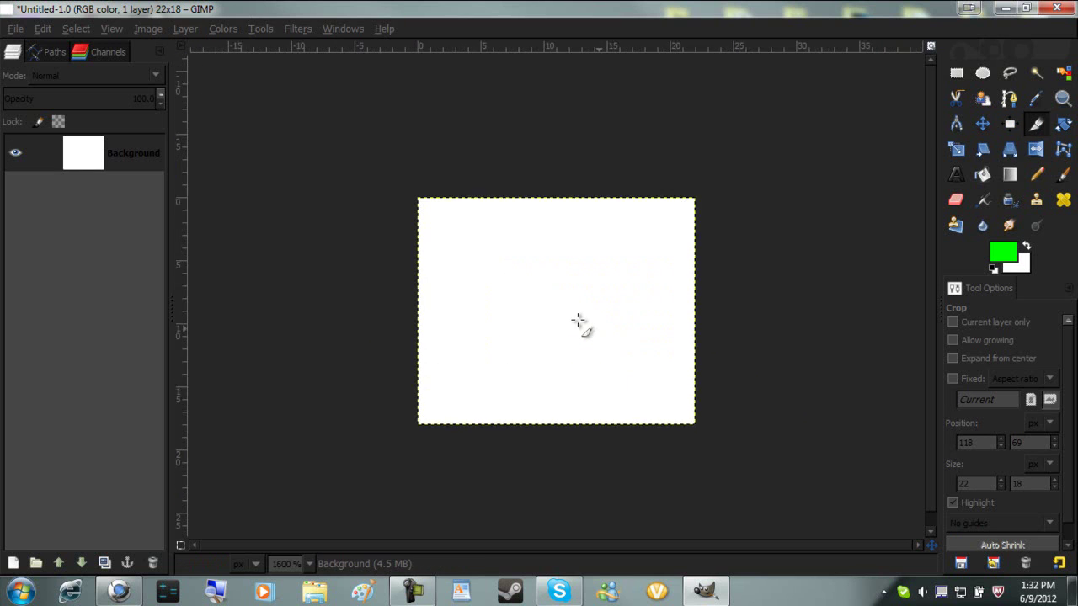
click(1063, 124)
drag(623, 158, 645, 80)
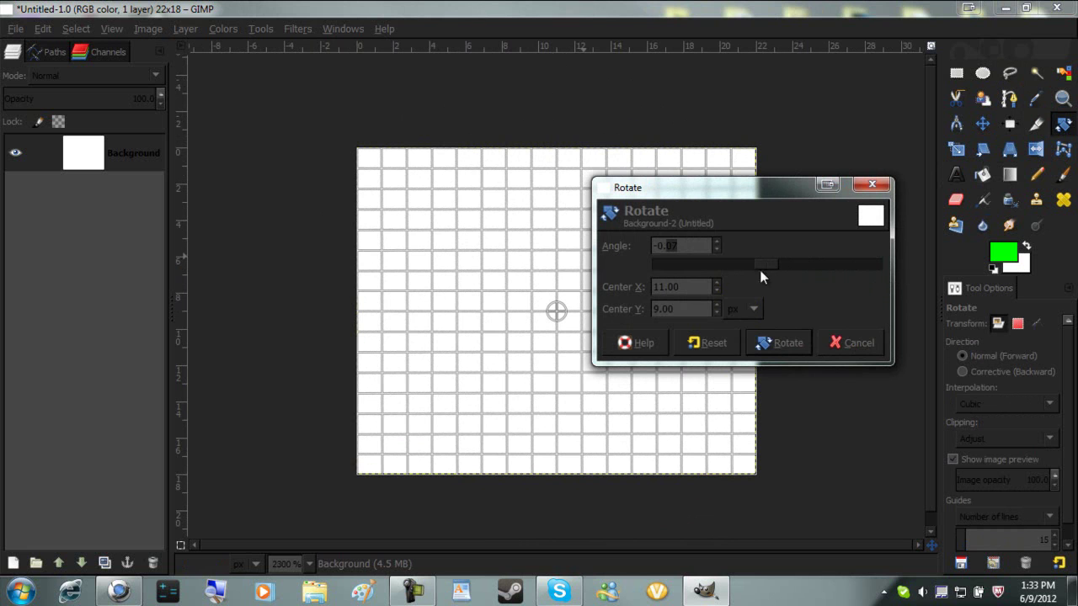
click(707, 343)
click(852, 342)
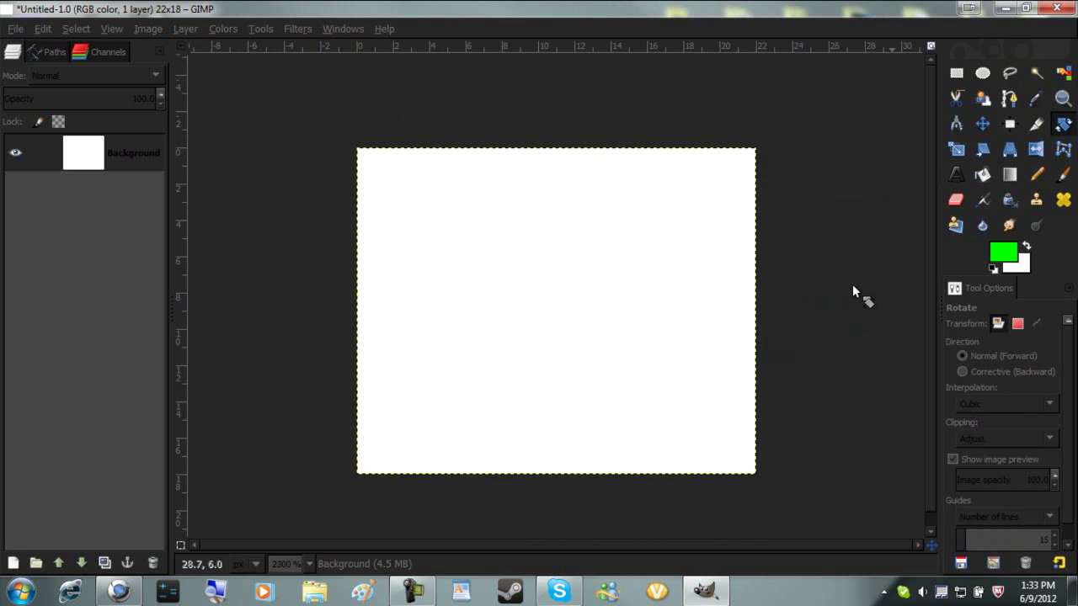
click(955, 150)
click(606, 320)
drag(760, 477, 648, 397)
key(Return)
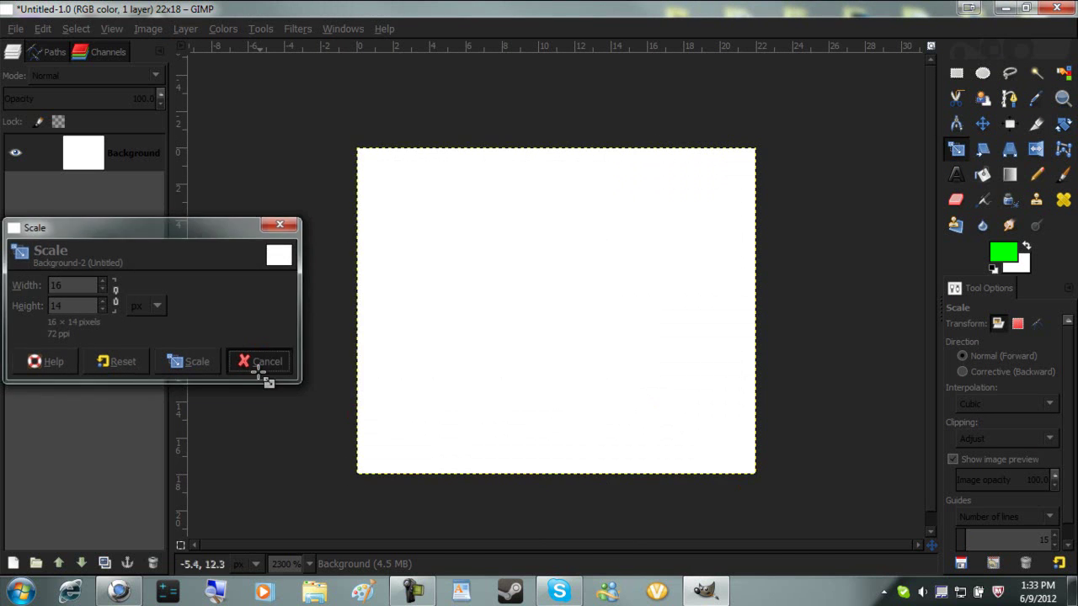
click(981, 154)
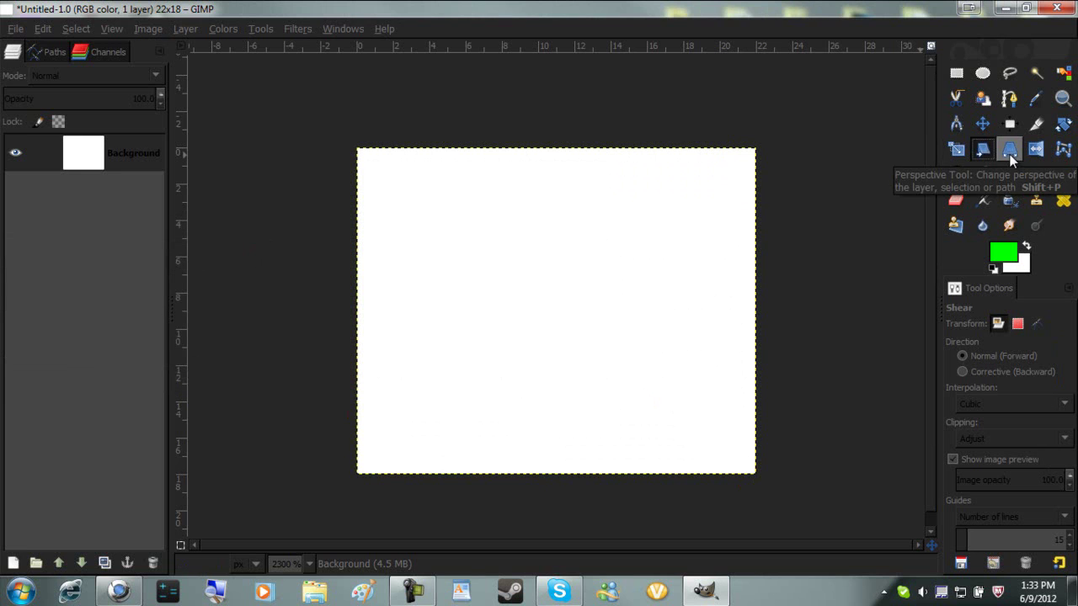
click(1010, 150)
click(589, 265)
drag(759, 153, 557, 243)
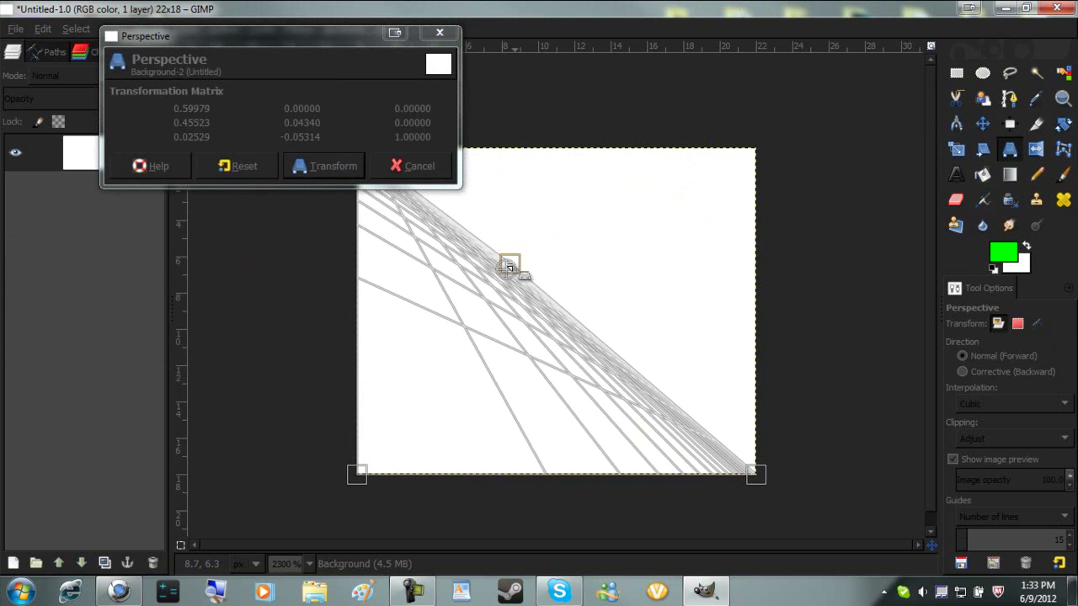
drag(551, 259, 692, 384)
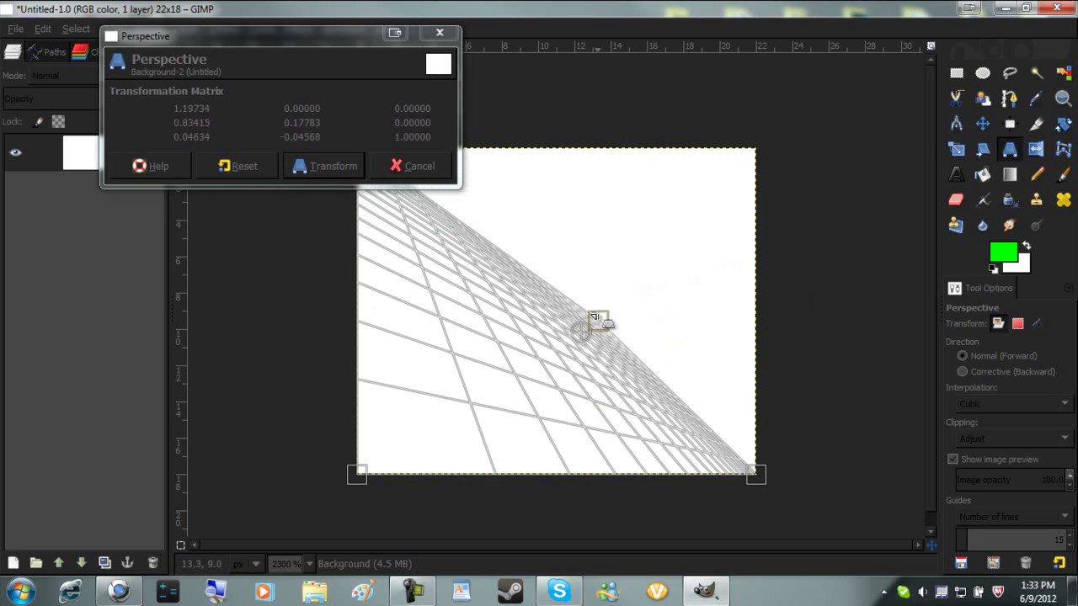
drag(575, 268, 749, 155)
click(410, 165)
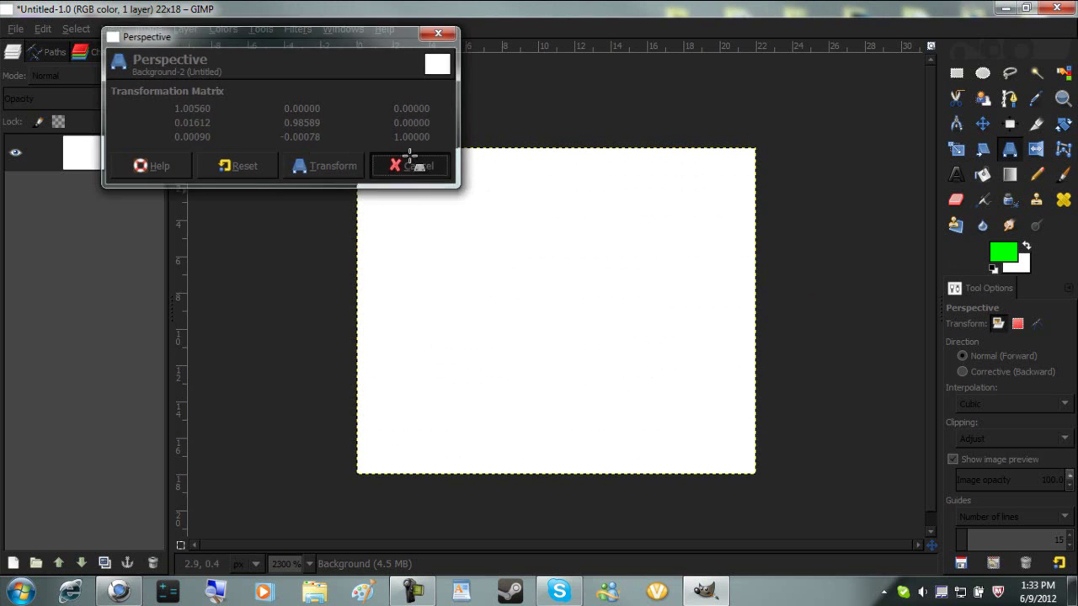
- Set the brush size to 1 and paint a small green blob on the right side
click(1039, 150)
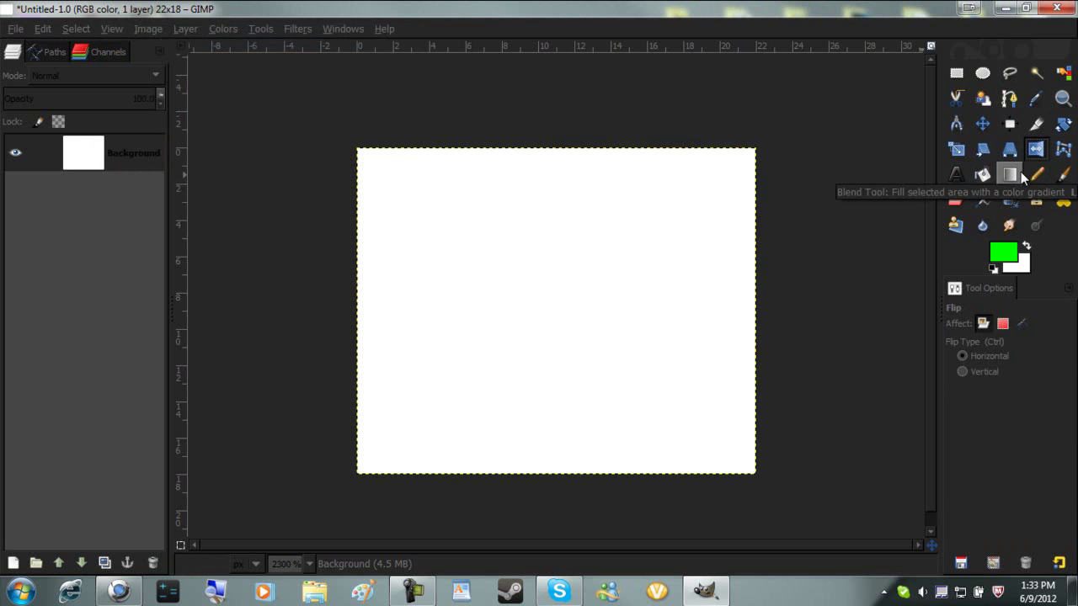
click(1063, 177)
click(706, 293)
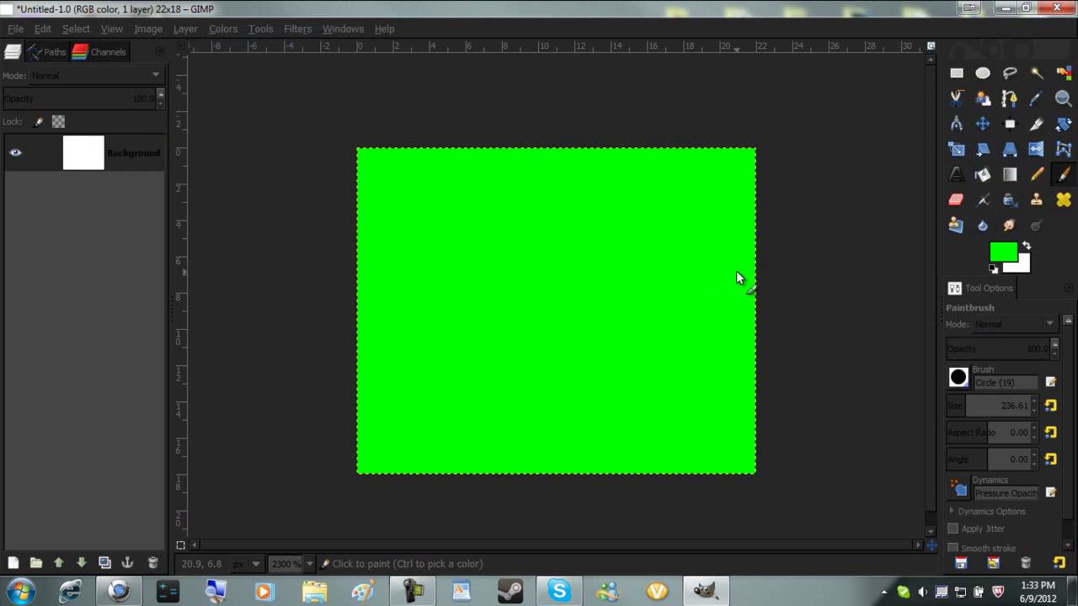
key(ctrl+z)
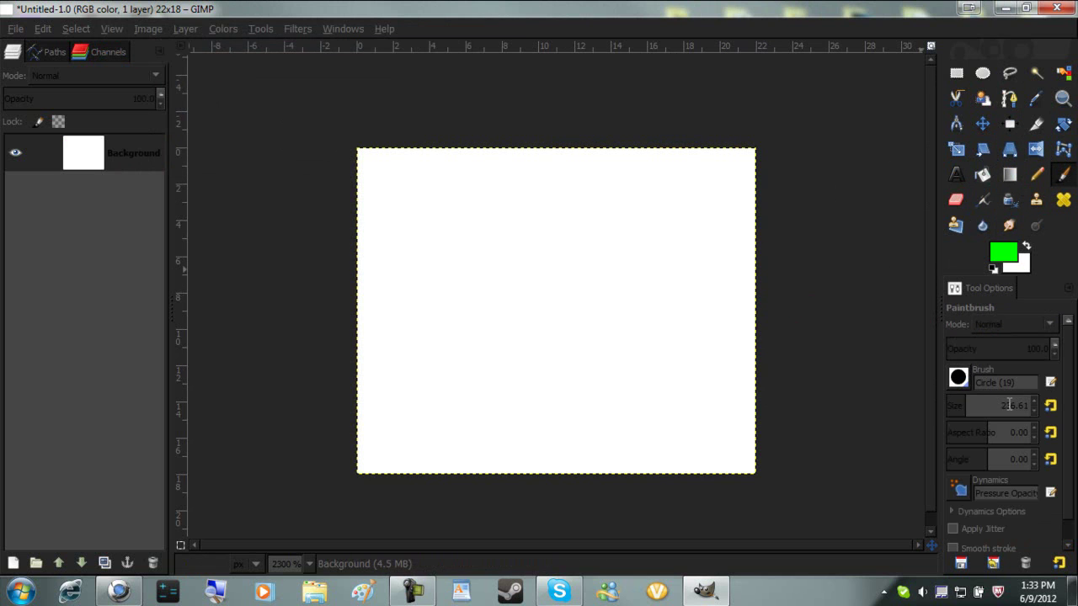
text(1)
key(Return)
mouse_move(690, 291)
mouse_down()
mouse_move(710, 275)
mouse_move(690, 281)
mouse_move(712, 314)
mouse_move(715, 298)
mouse_move(755, 288)
mouse_up()
- Flip the image horizontally four times, then vertically five times
key(shift+f)
click(621, 331)
click(621, 331)
click(620, 331)
click(621, 331)
click(962, 372)
click(573, 367)
click(573, 367)
click(574, 367)
click(574, 367)
click(573, 372)
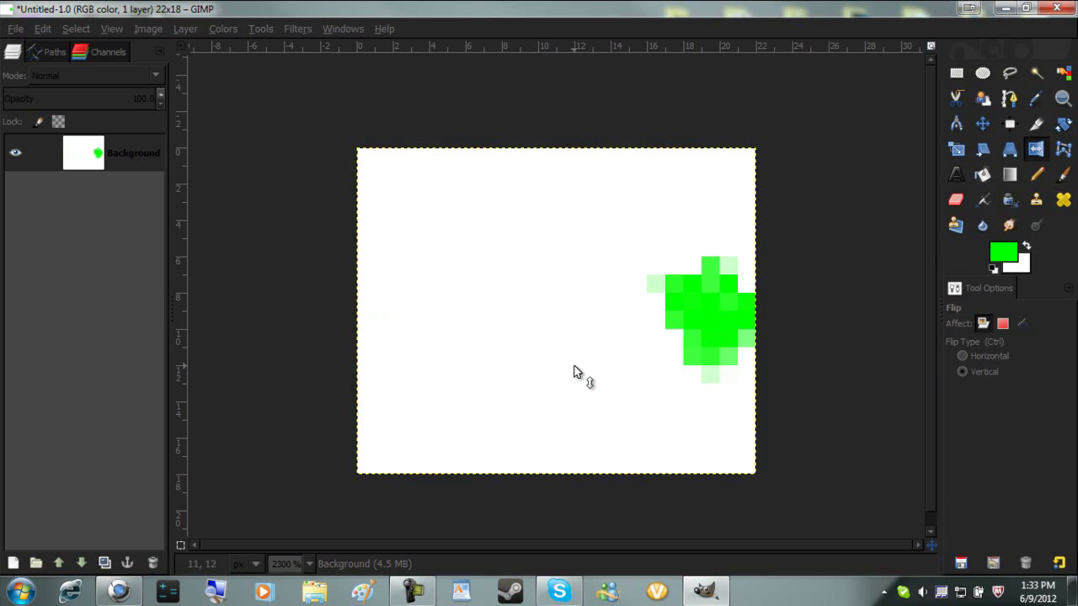
click(573, 372)
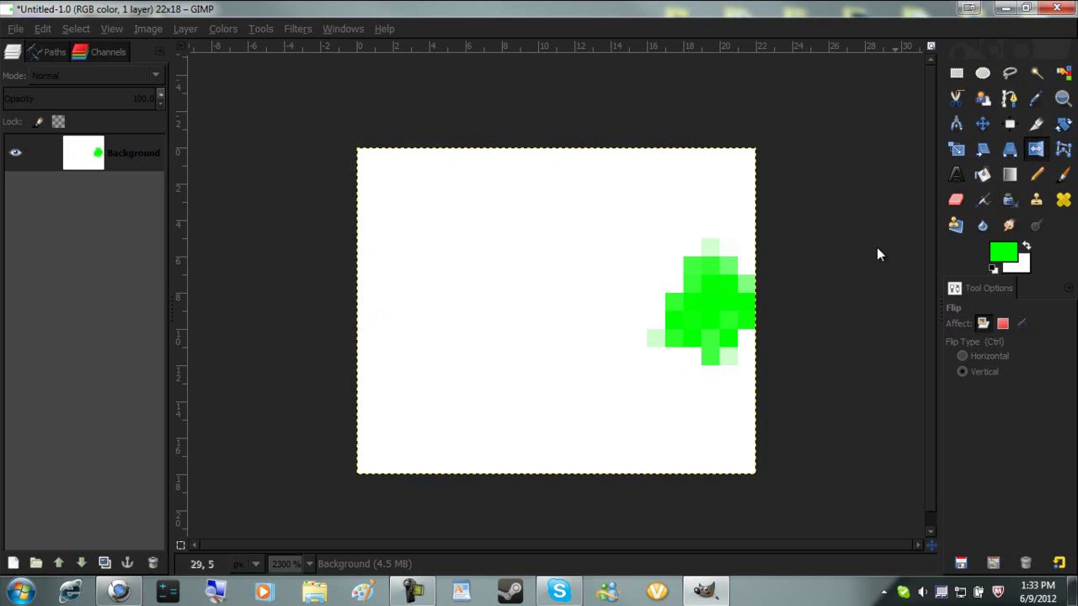
- Paint a short green curve along the bottom and flip it vertically several times
click(1063, 174)
mouse_move(705, 353)
mouse_down()
mouse_move(665, 375)
mouse_move(426, 416)
mouse_move(430, 381)
mouse_move(678, 393)
mouse_move(699, 352)
mouse_up()
click(1035, 149)
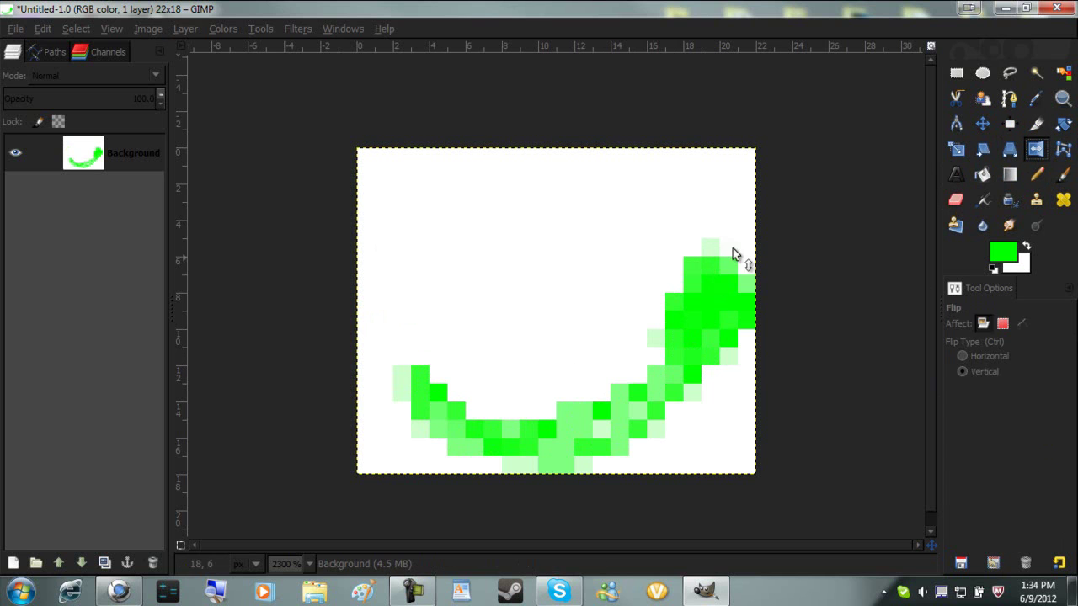
click(593, 386)
double_click(592, 386)
click(592, 385)
click(593, 383)
click(676, 354)
key(ctrl)
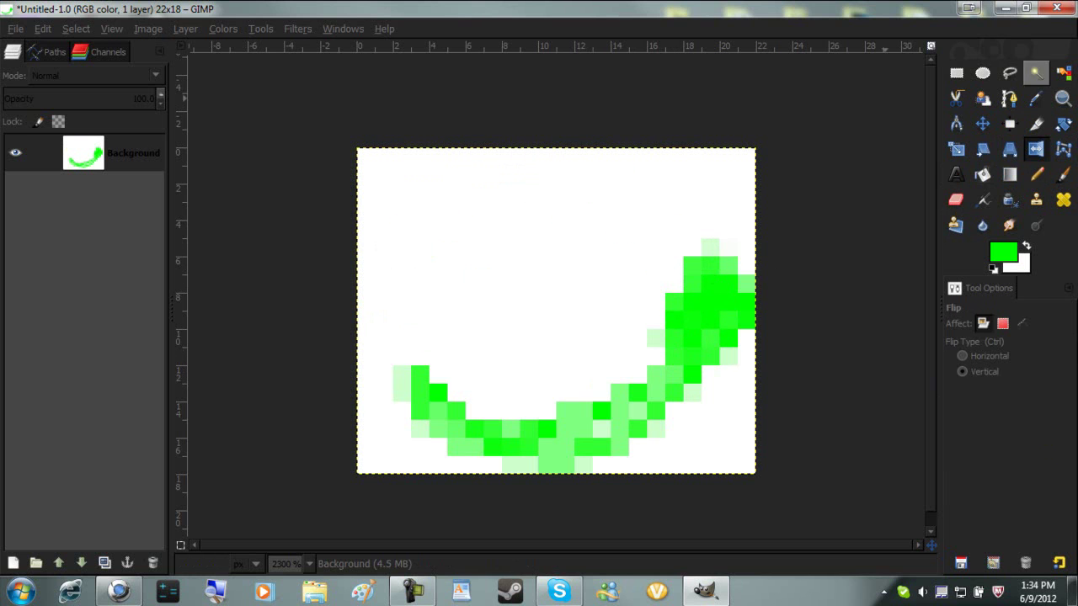
- Swap colours to make white the foreground and bucket-fill the whole selection white
click(982, 174)
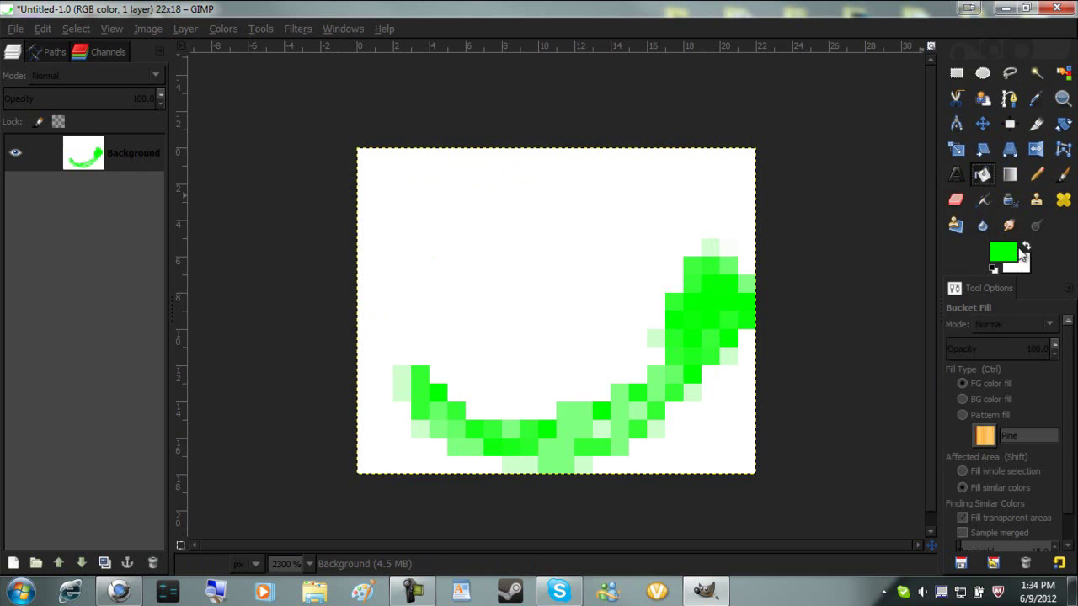
click(1024, 248)
click(981, 471)
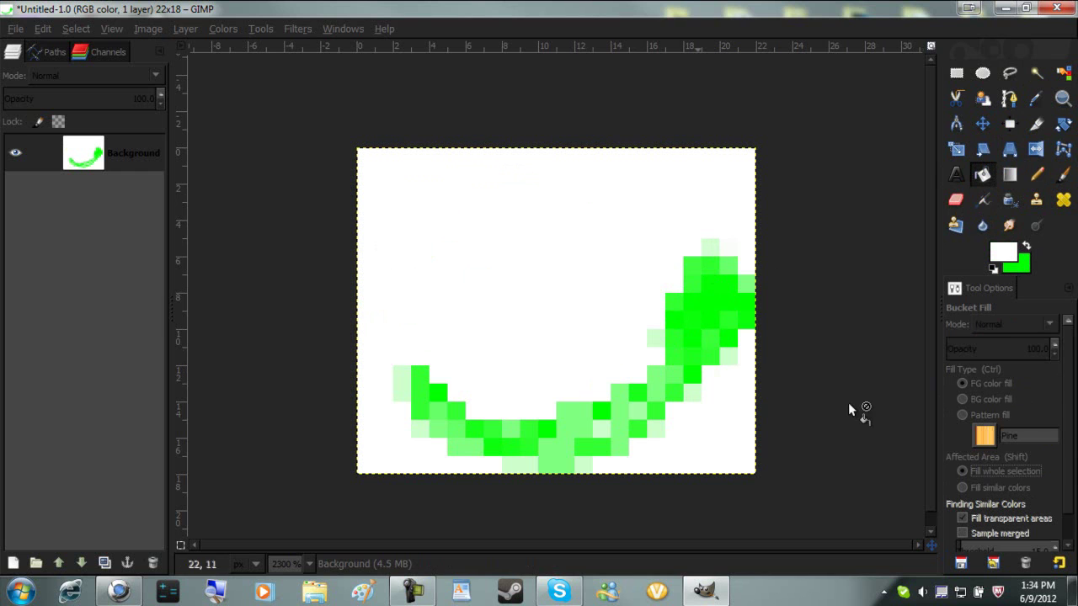
click(576, 218)
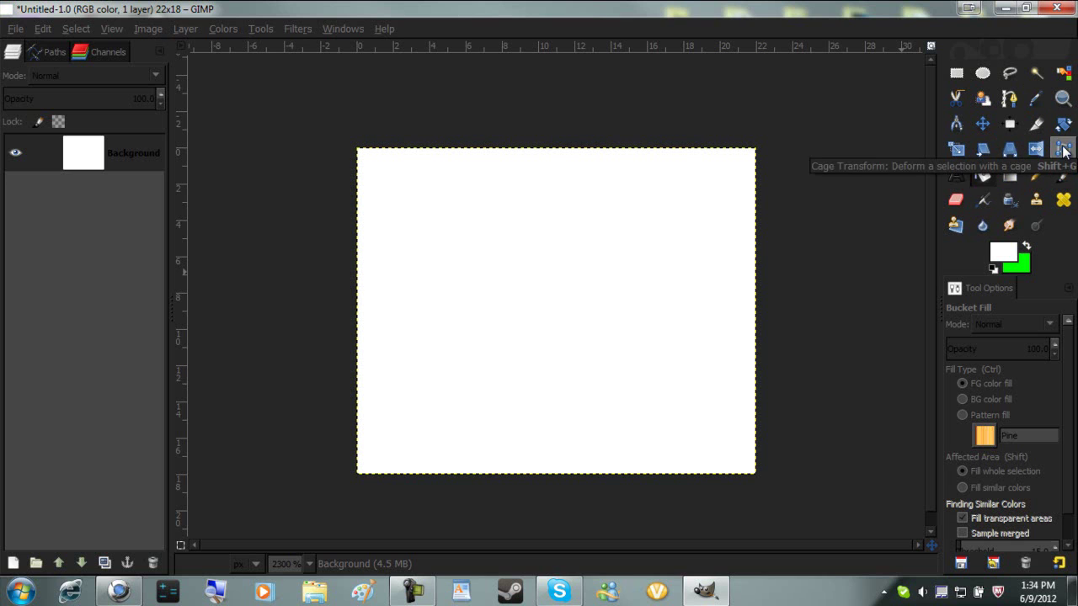
click(956, 174)
drag(394, 202, 707, 403)
text(Hi)
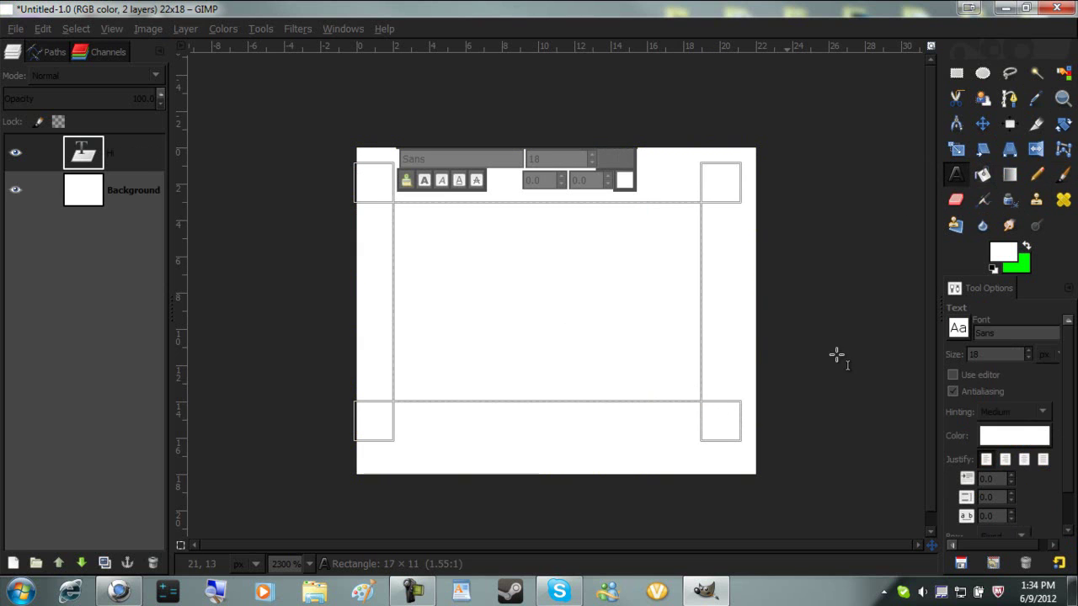
click(1010, 438)
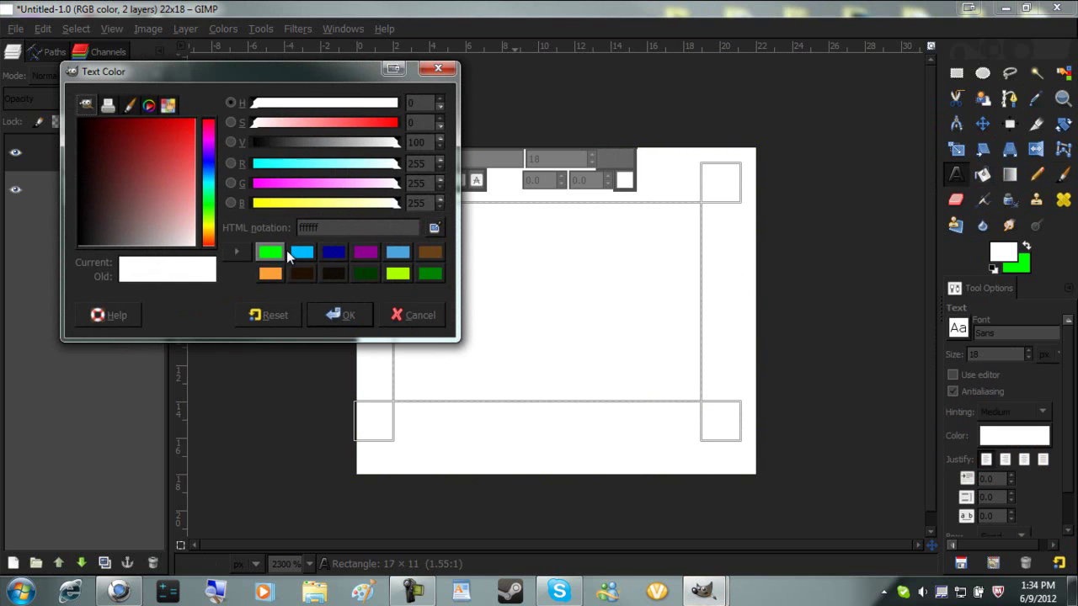
click(257, 143)
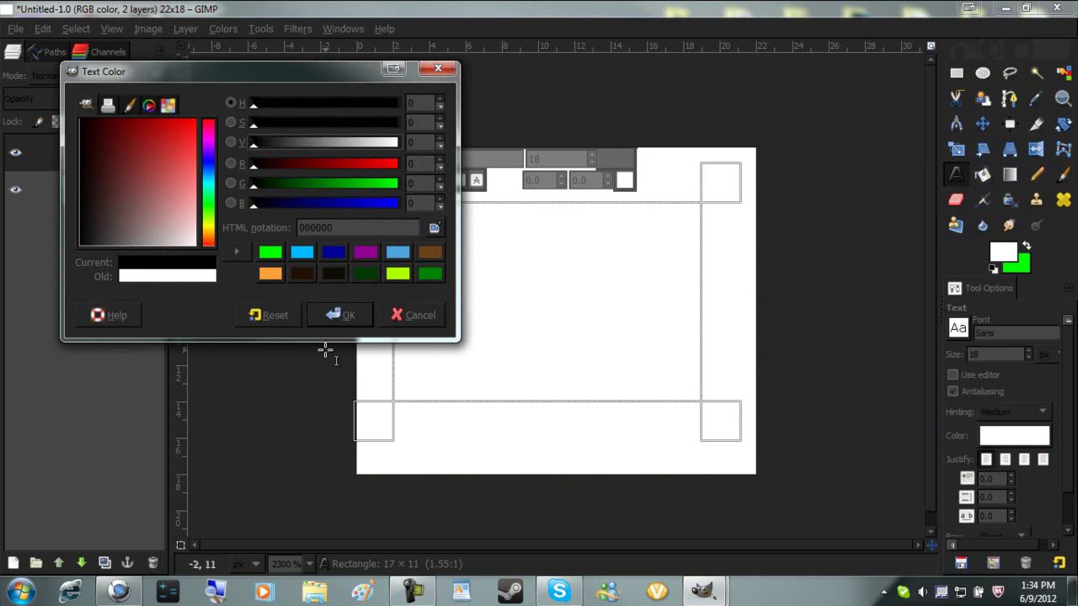
click(345, 313)
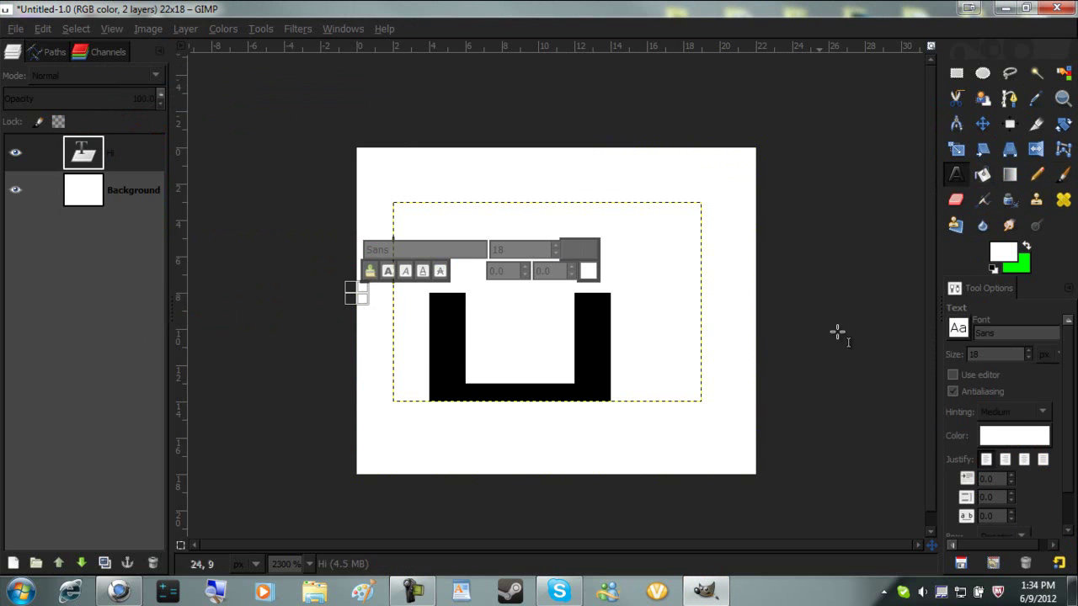
click(1026, 354)
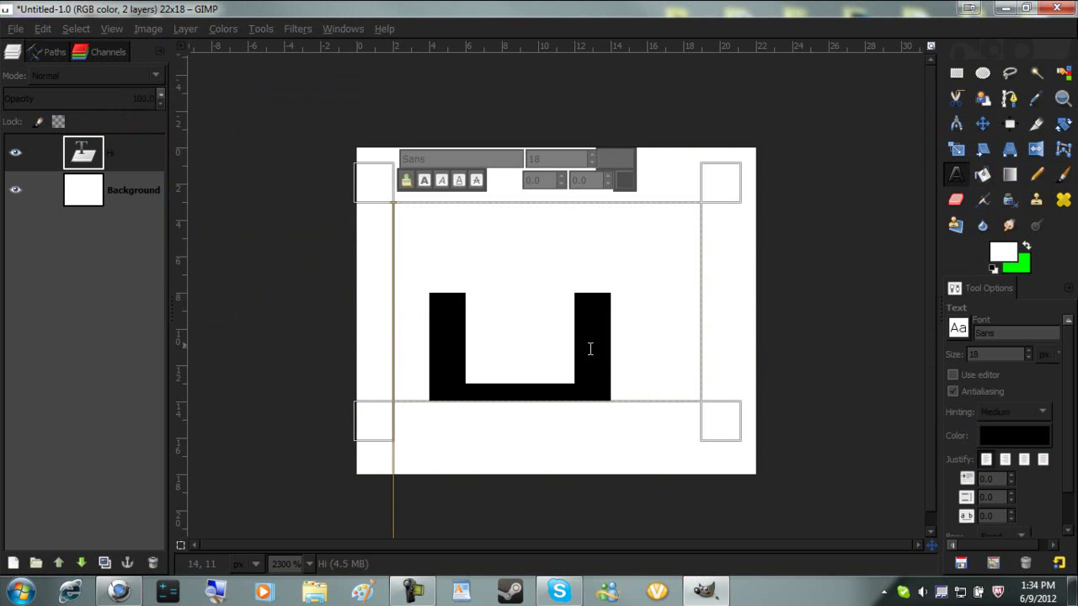
click(1025, 359)
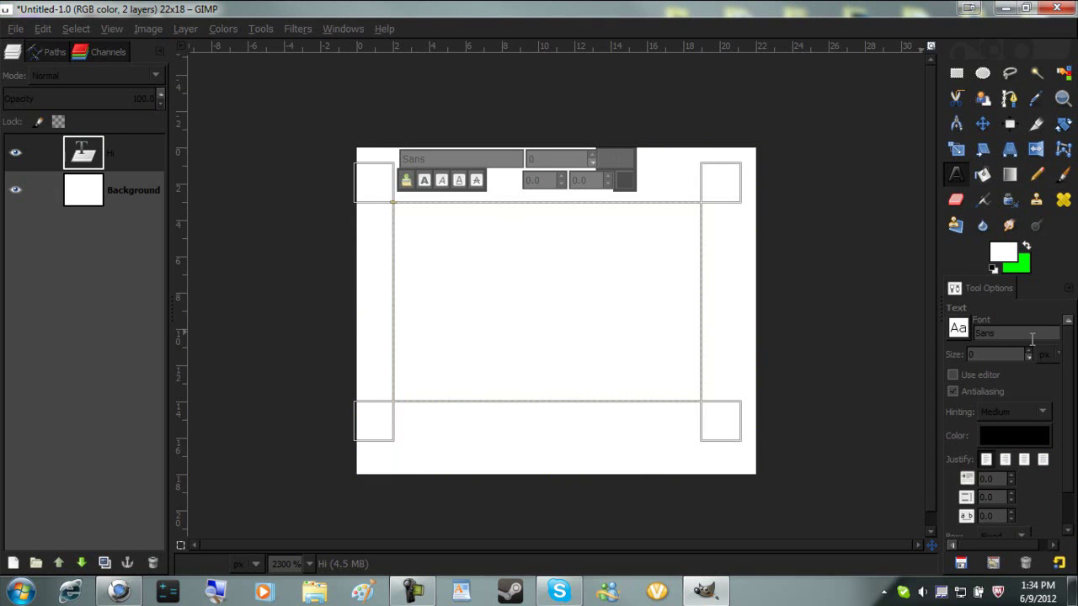
click(1027, 350)
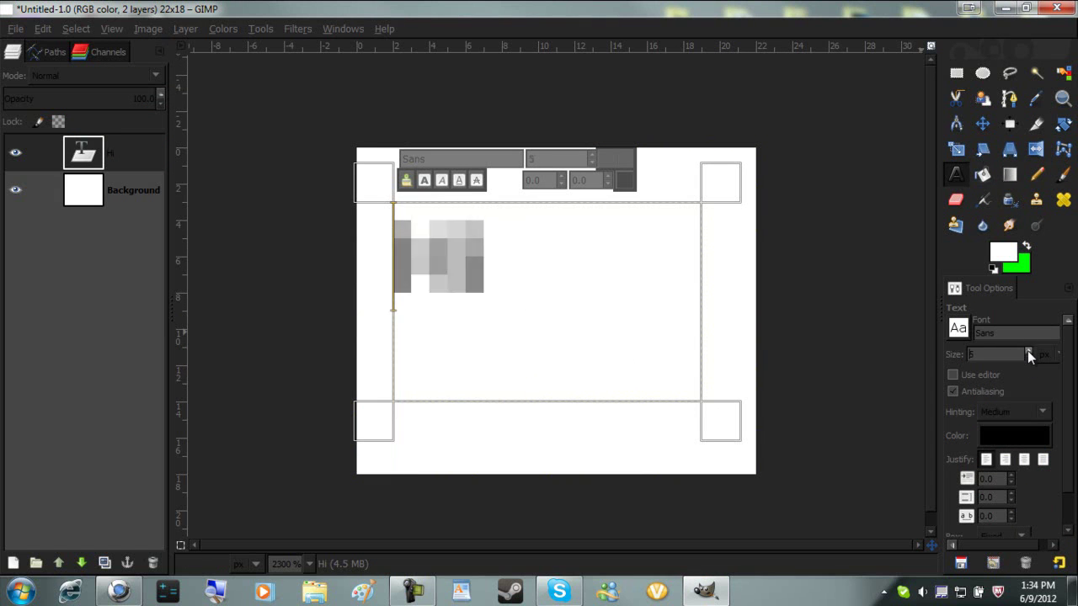
click(1026, 350)
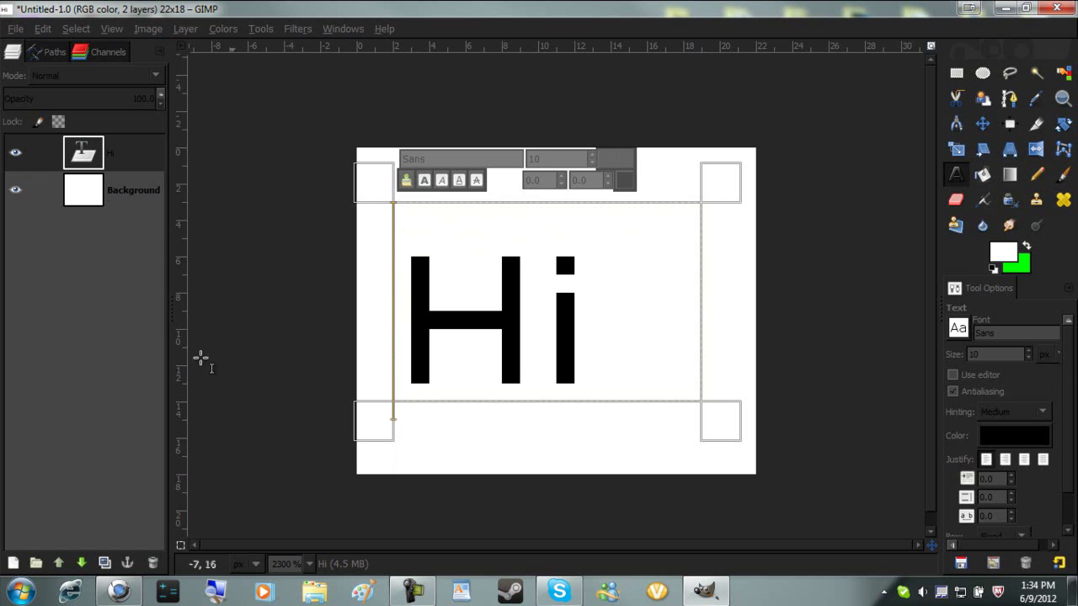
click(153, 563)
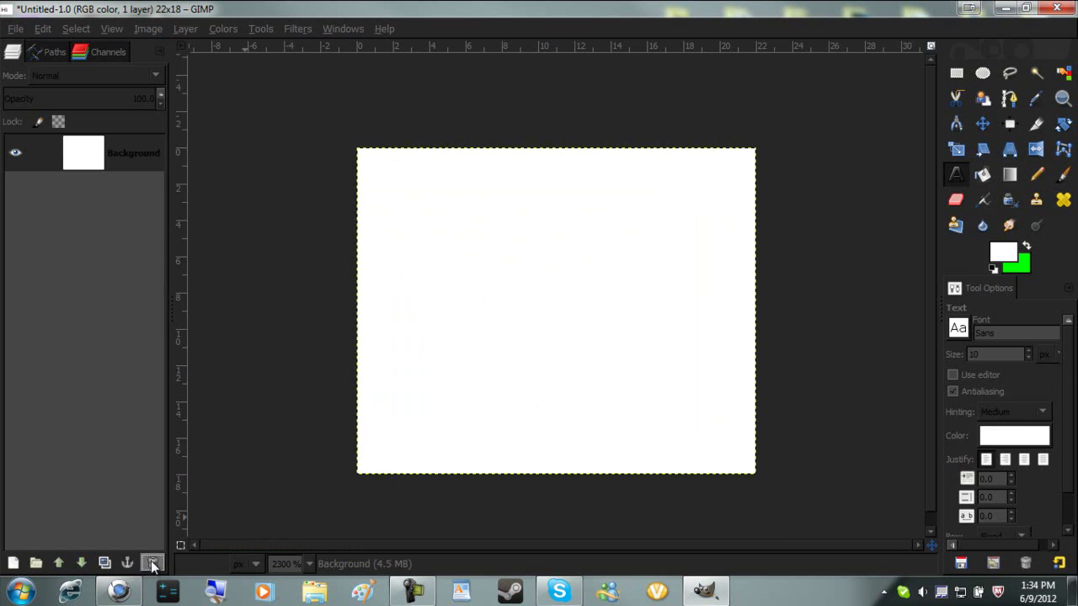
- Try a dark red foreground colour, then cancel to keep white
click(980, 176)
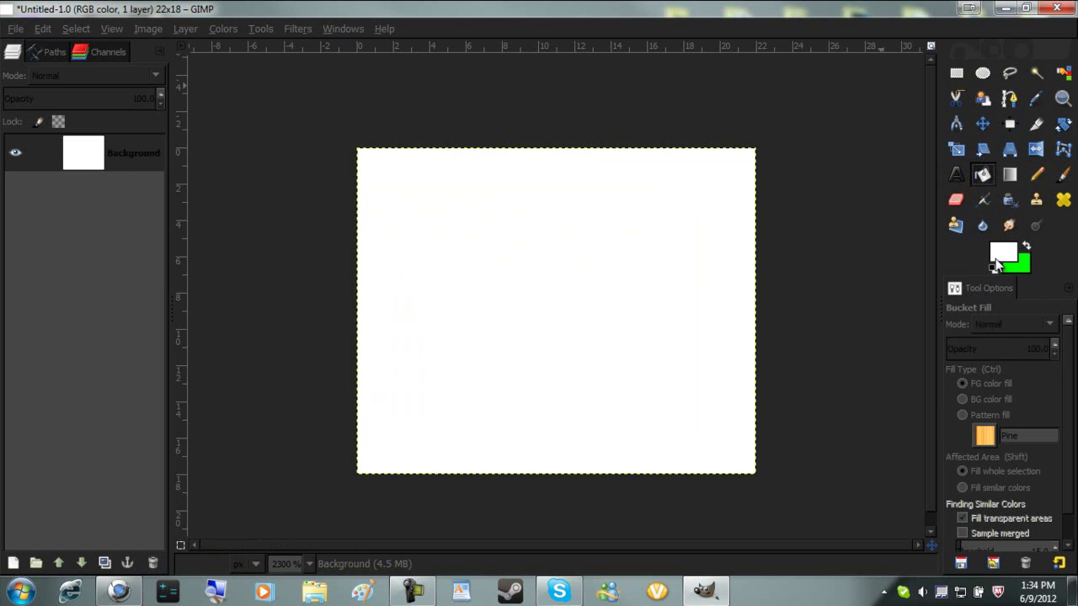
click(1001, 256)
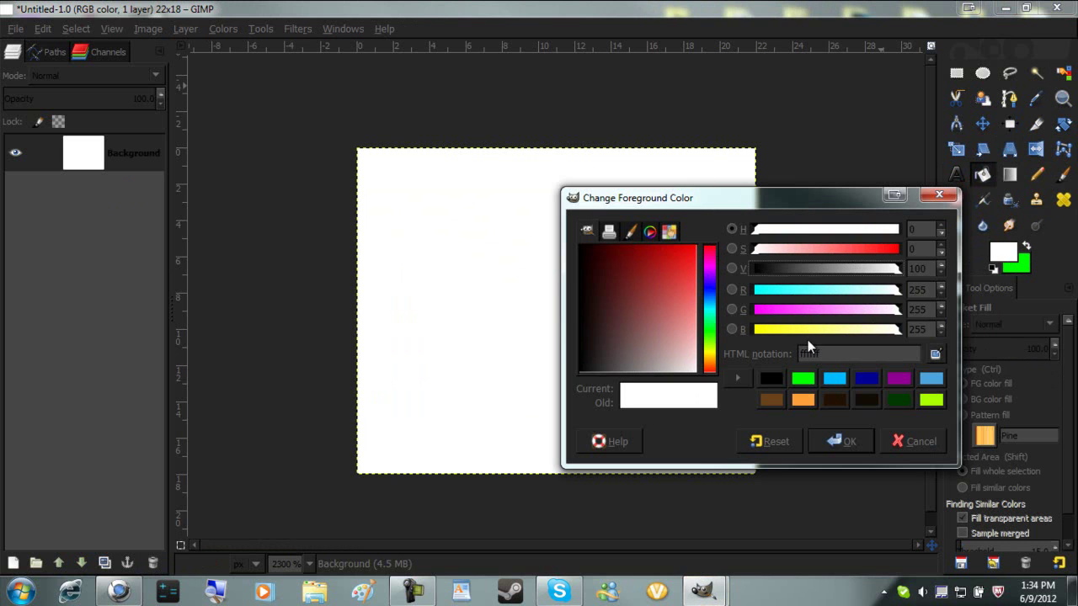
drag(682, 296, 707, 322)
click(927, 444)
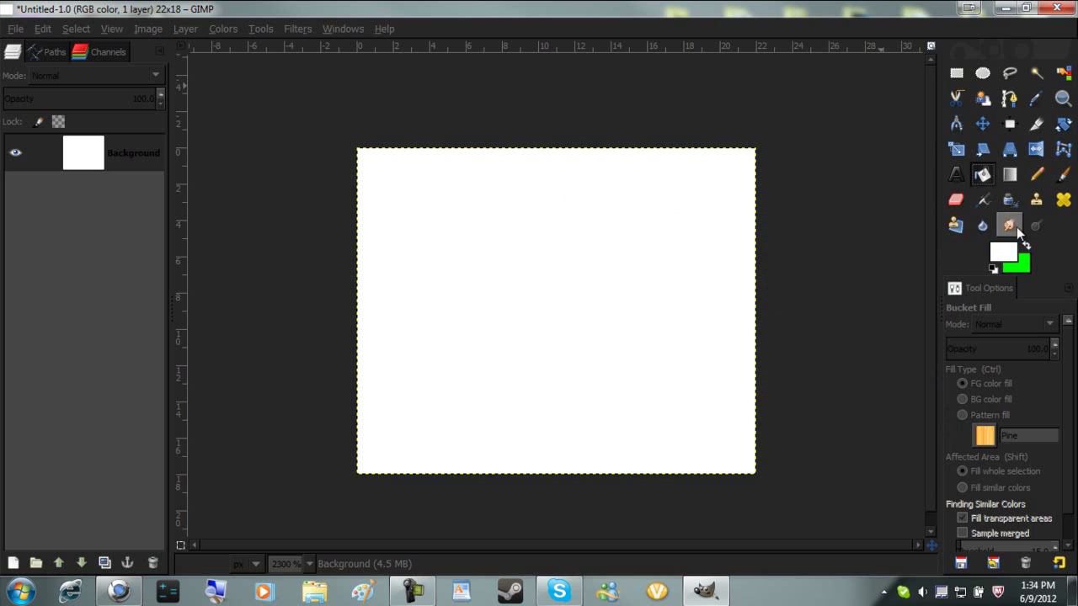
- Set the foreground colour to magenta and the background colour to cyan
click(1010, 175)
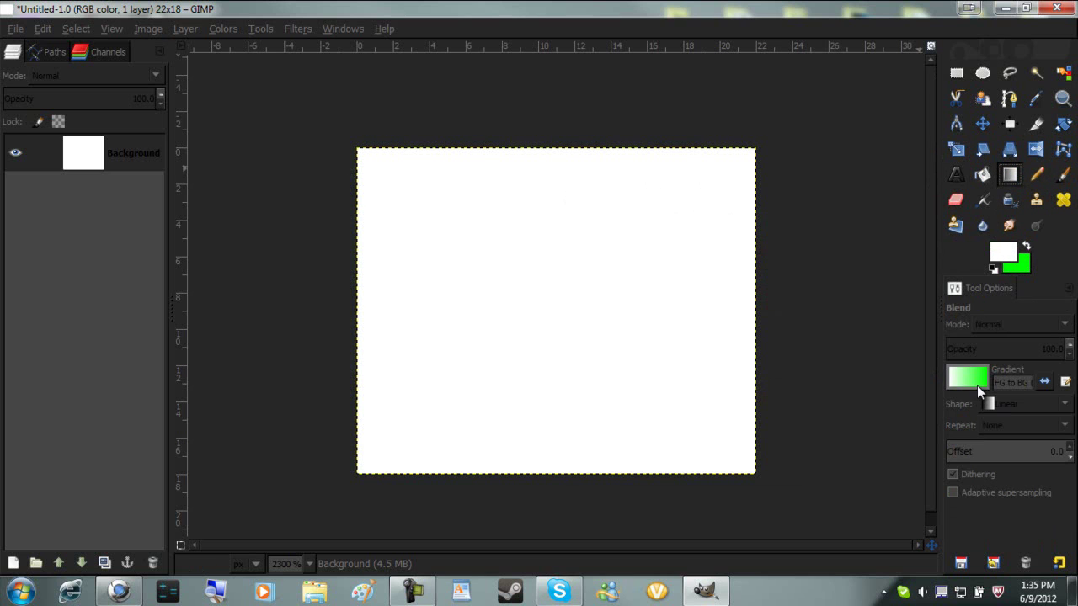
click(1010, 253)
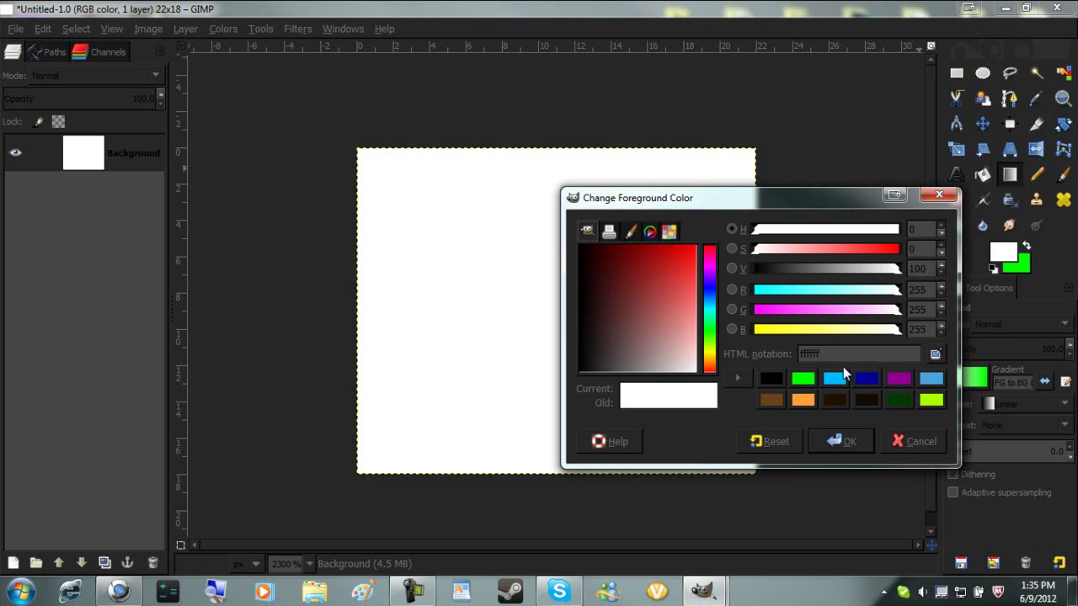
drag(813, 309, 696, 320)
click(842, 442)
click(1019, 266)
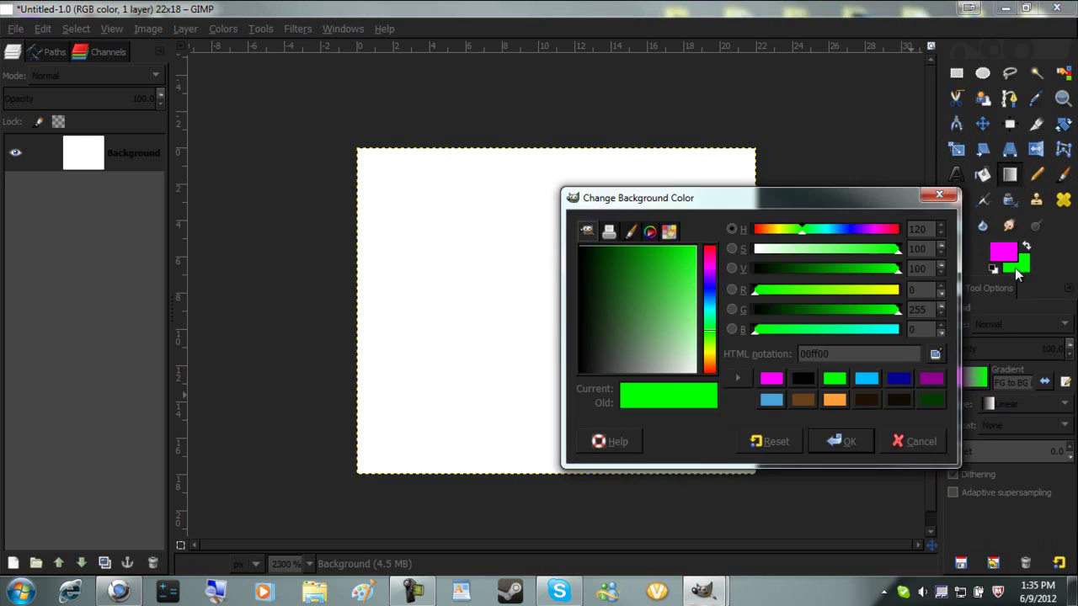
drag(823, 331, 901, 329)
click(842, 442)
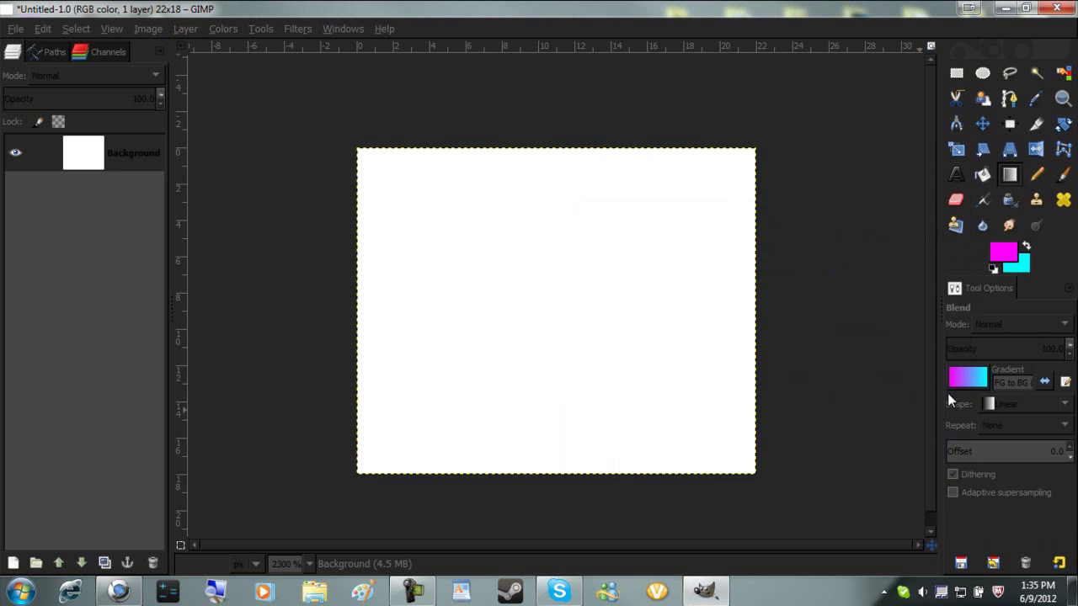
- Keep the Linear shape and drag a magenta-to-cyan gradient from bottom-left to top-right
click(1034, 404)
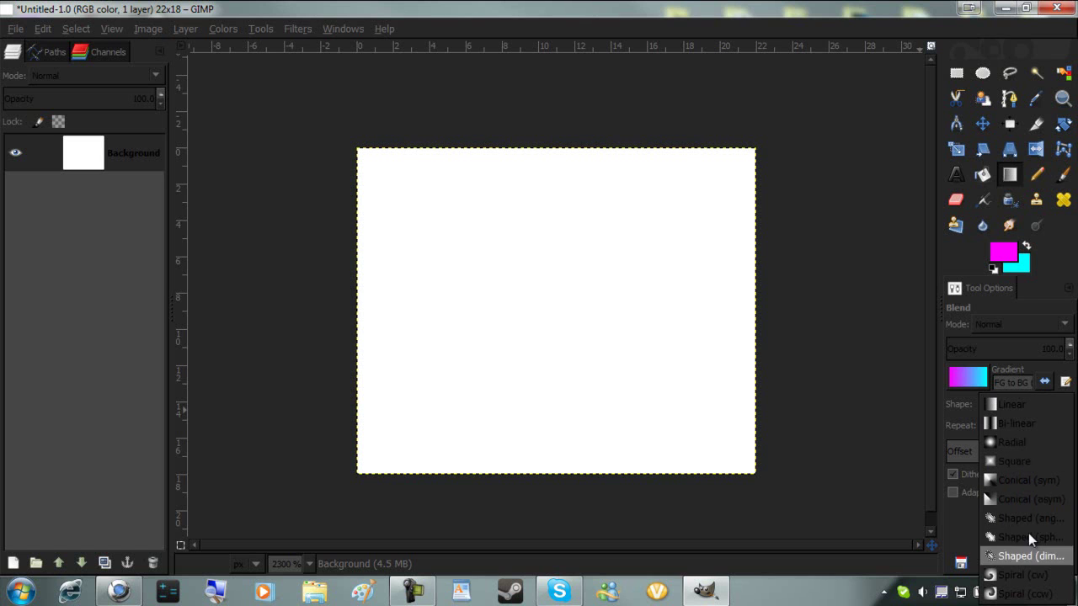
click(1032, 402)
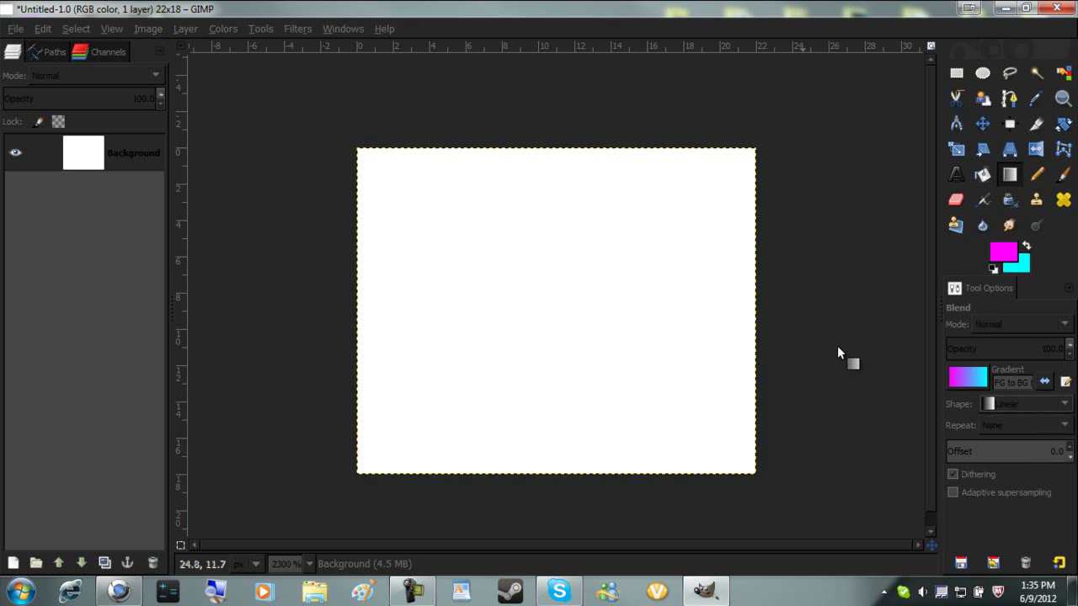
drag(362, 469, 753, 146)
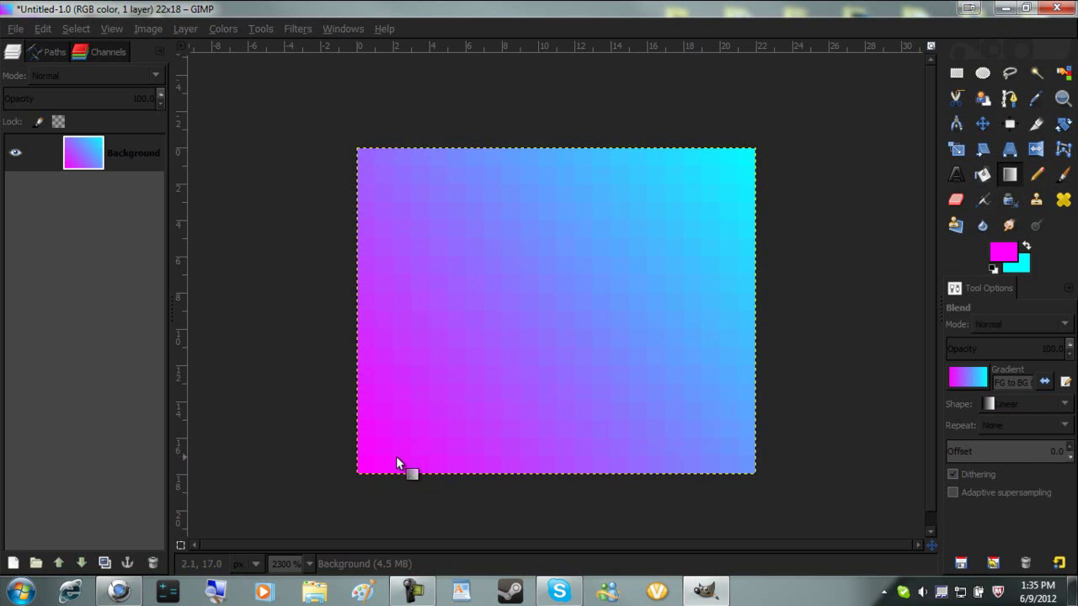
drag(397, 453, 681, 208)
drag(472, 396, 807, 89)
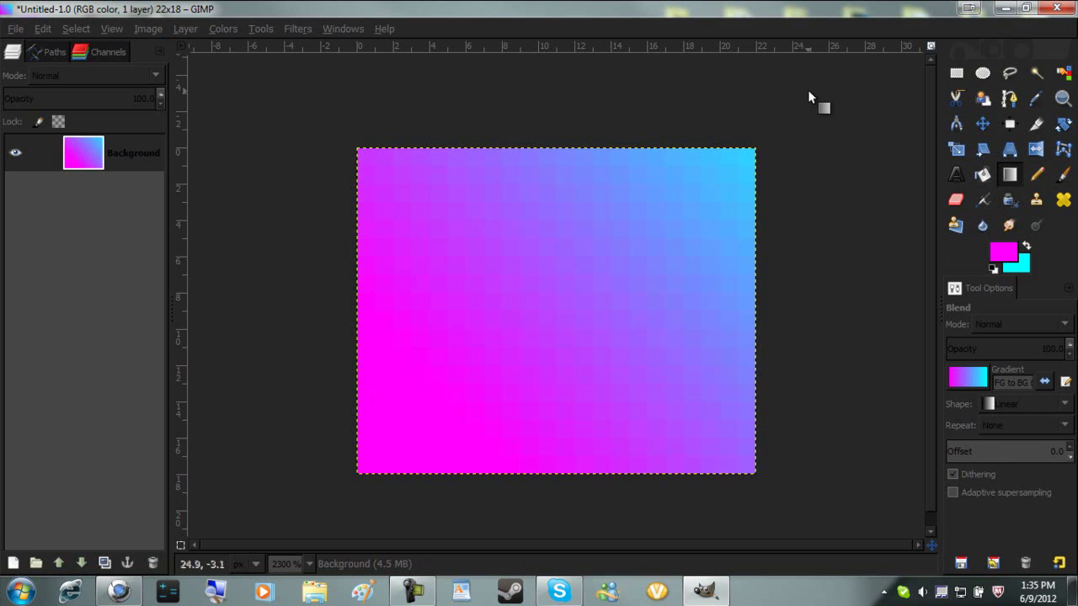
drag(420, 423, 708, 185)
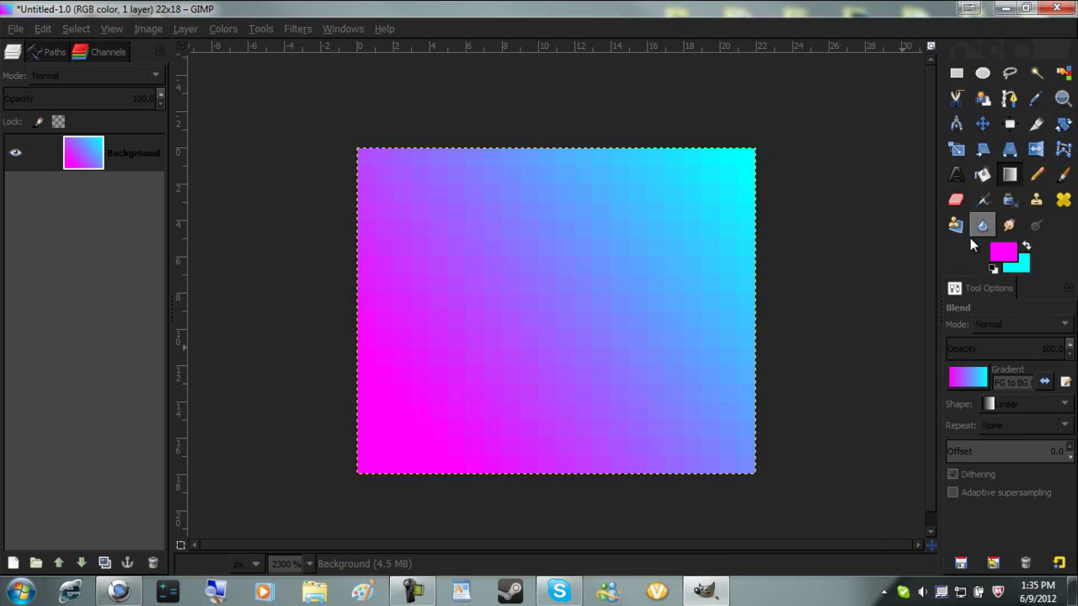
click(1037, 175)
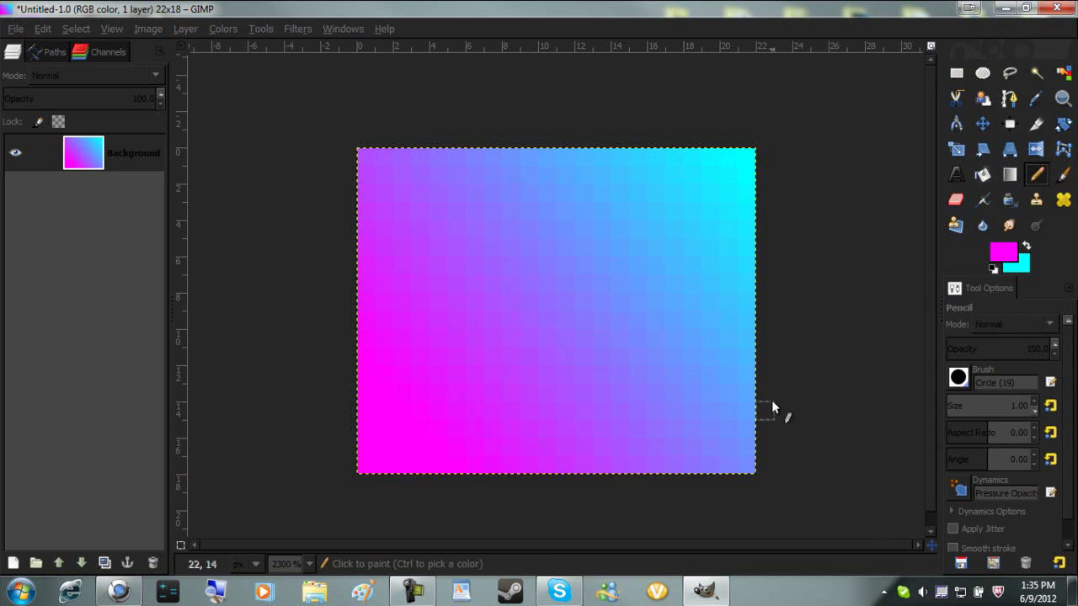
- Paint single magenta pixels at 11,6 and 20,8 with the Pencil
click(574, 269)
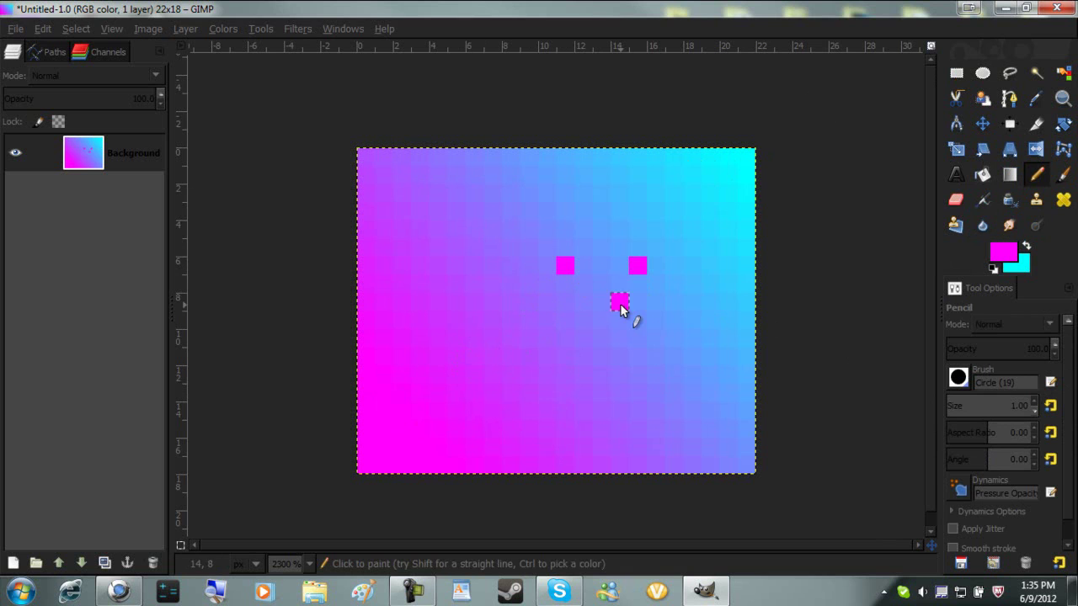
click(728, 301)
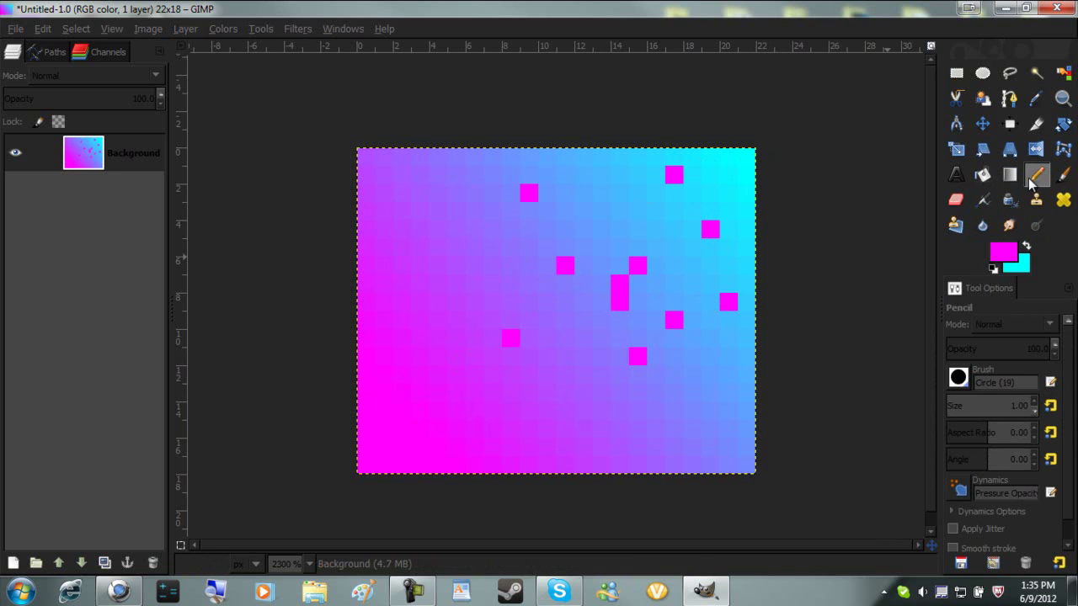
click(1062, 174)
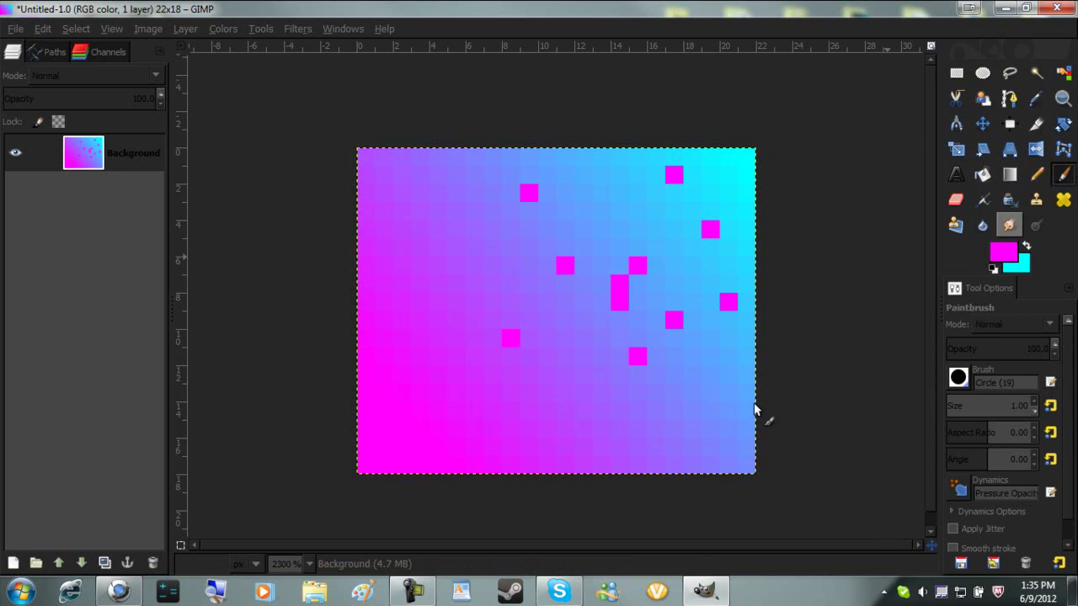
- Choose the splats-splatters brush for the paintbrush from the brush presets
click(964, 379)
scroll(878, 201, down, 4)
scroll(908, 324, down, 3)
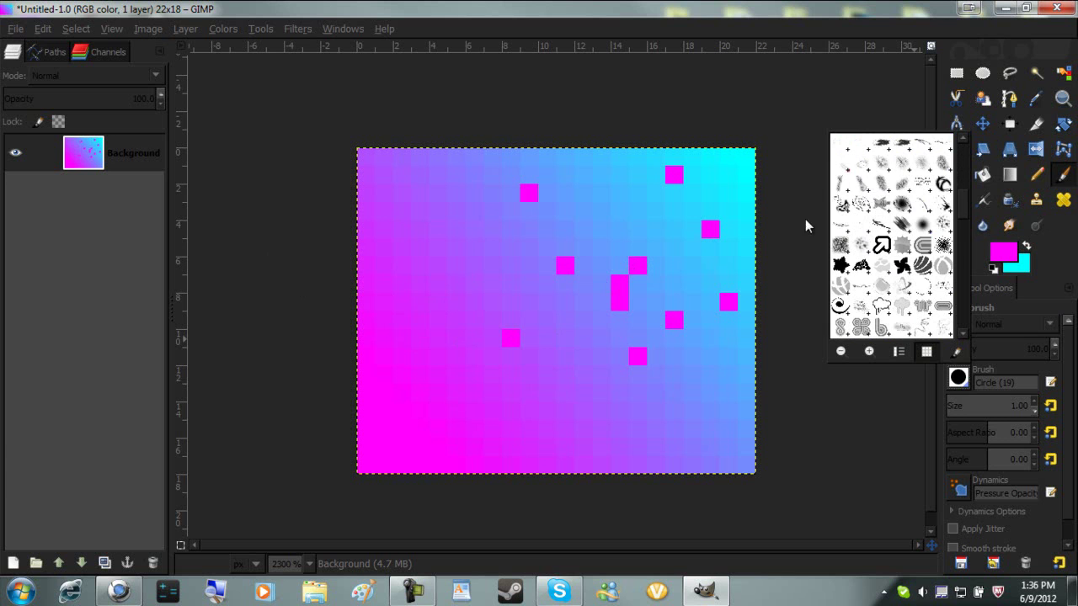
scroll(942, 249, down, 8)
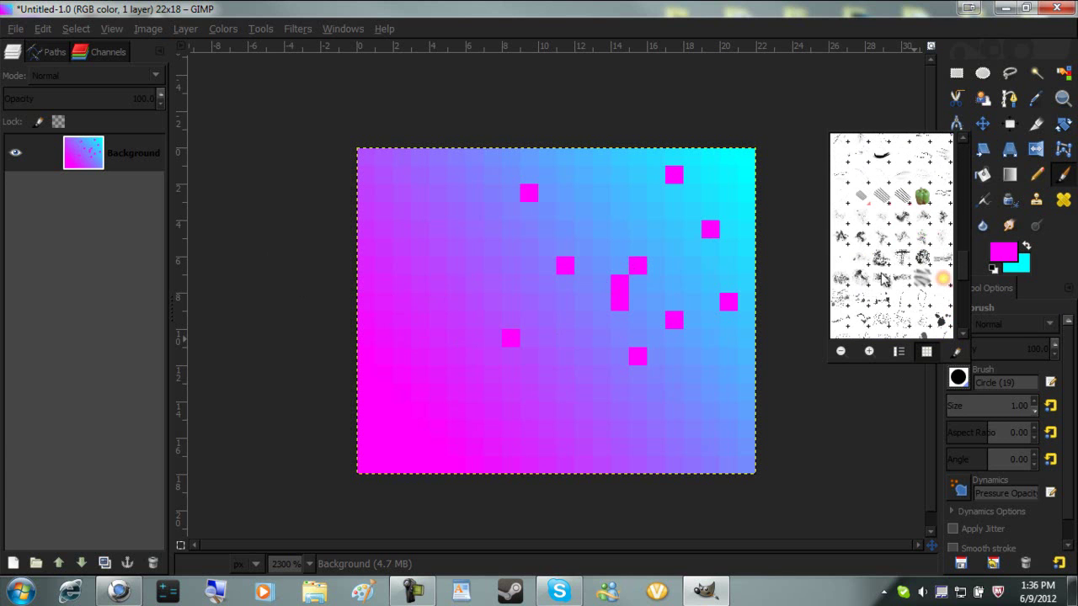
scroll(948, 221, down, 6)
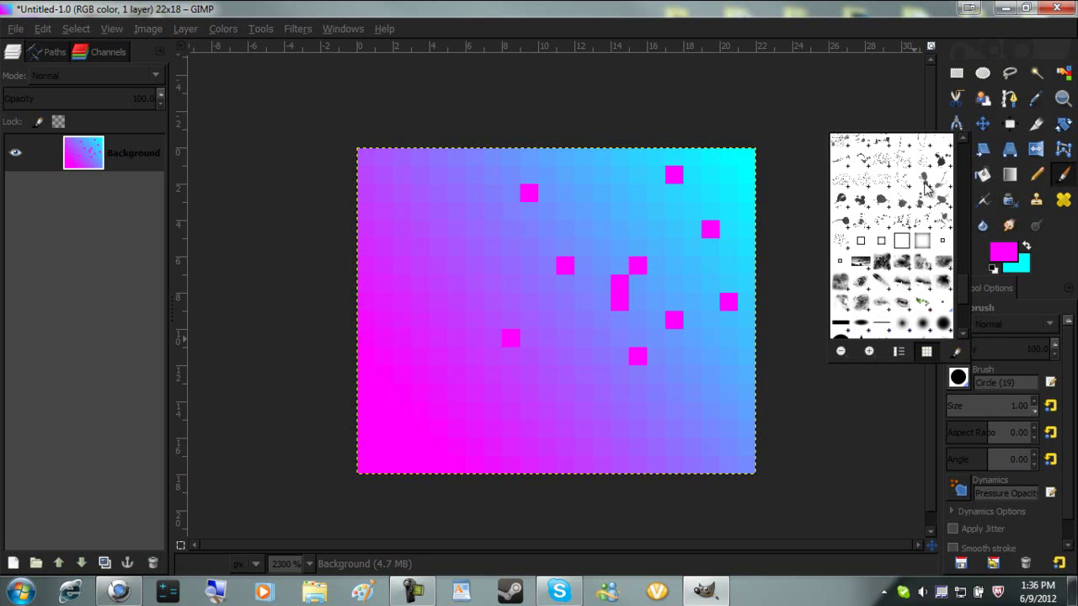
double_click(924, 185)
scroll(628, 314, down, 9)
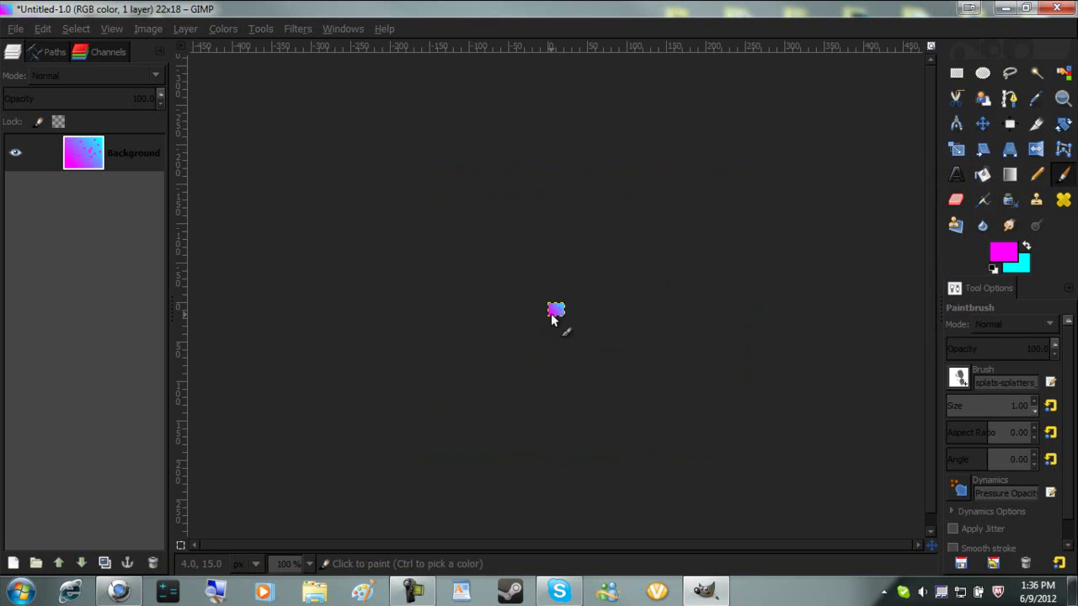
- Create a new 22x18 image, then close it again
click(16, 28)
click(30, 49)
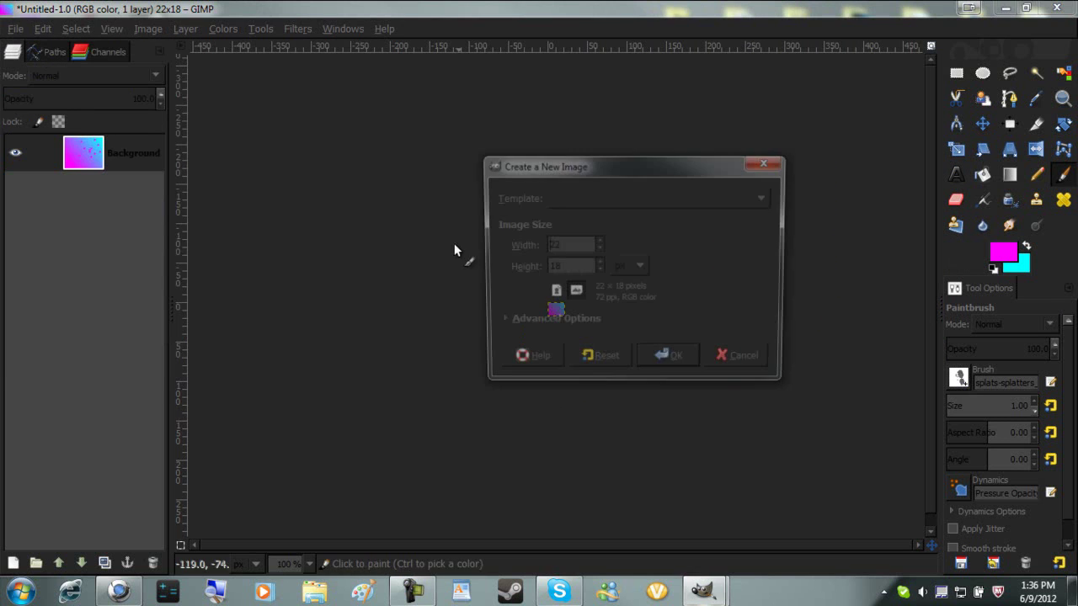
click(672, 362)
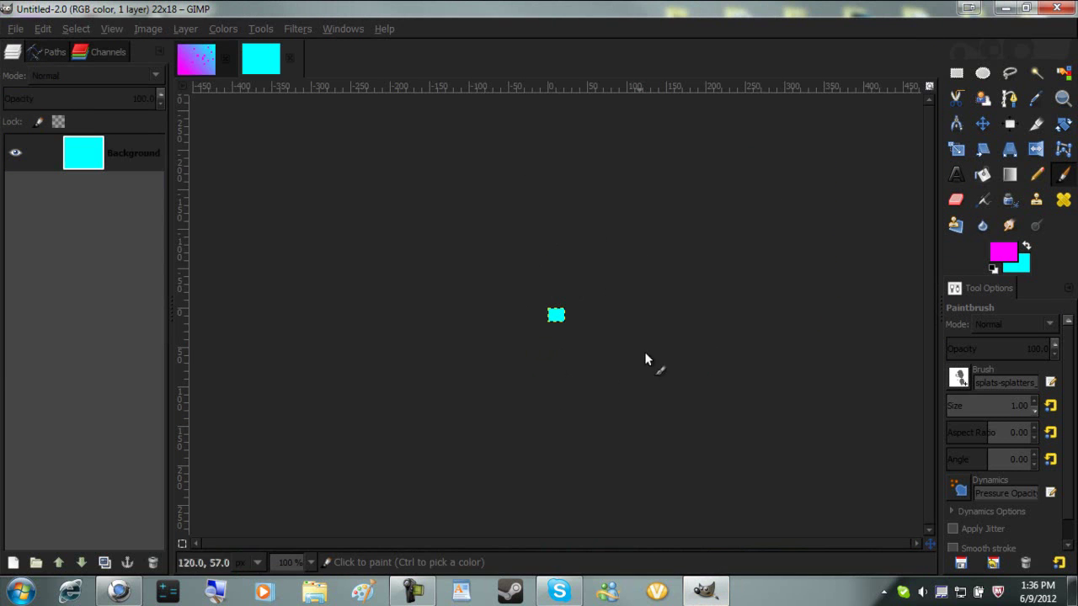
click(288, 58)
- Switch the paintbrush to the Sparks brush
scroll(612, 381, up, 8)
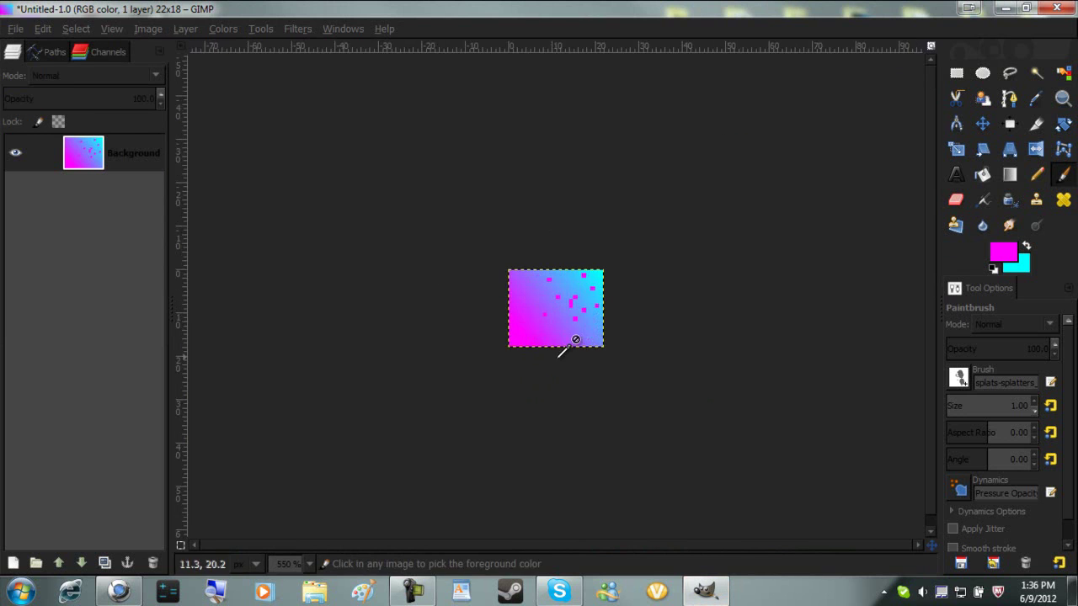
click(958, 378)
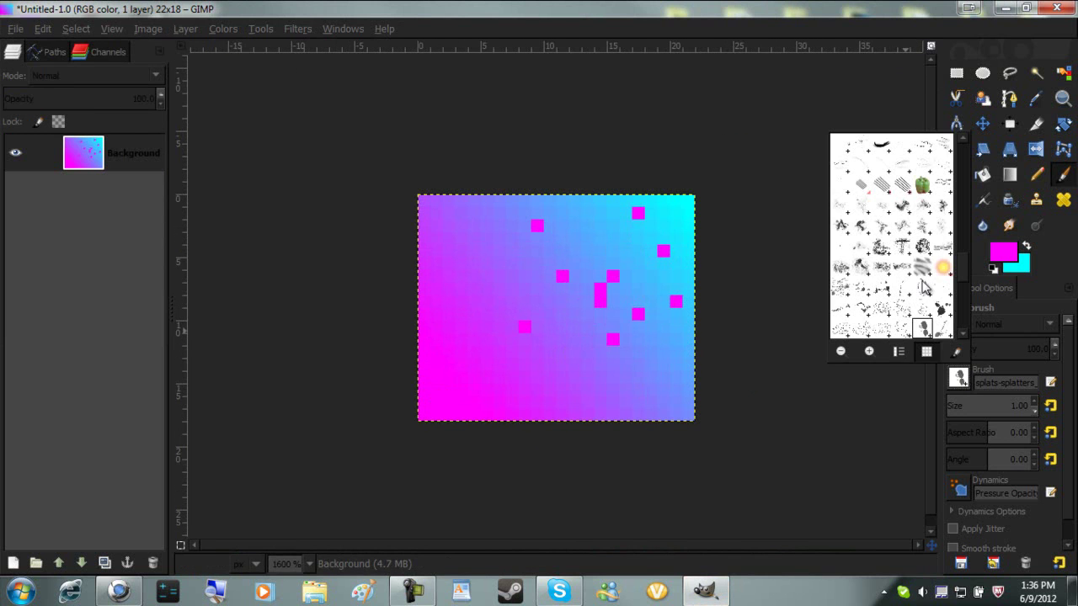
click(943, 267)
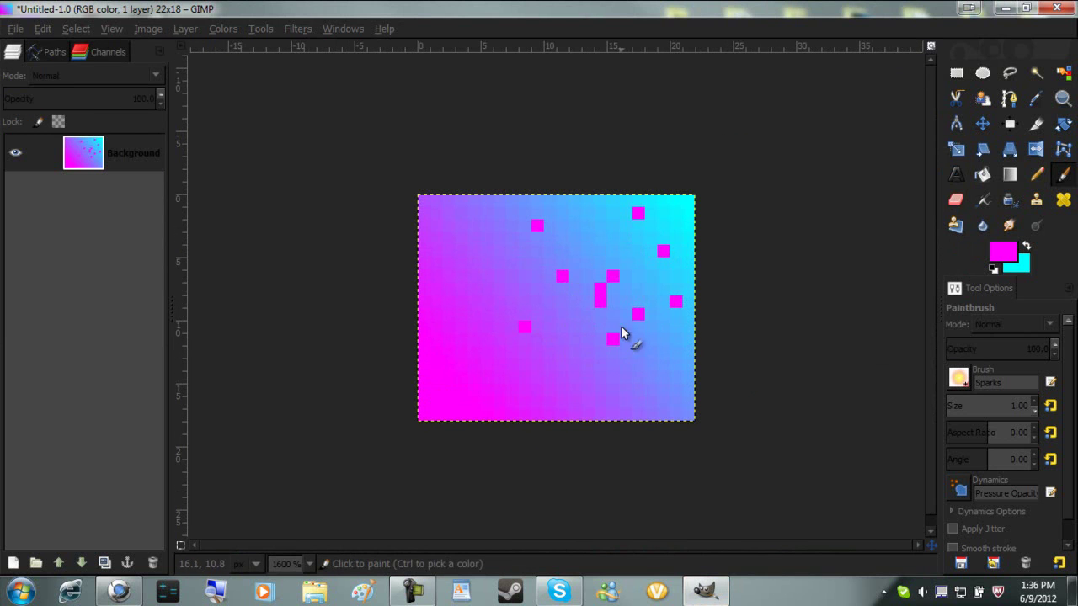
- Erase the bottom-right corner to cyan using a hard round eraser brush
click(947, 202)
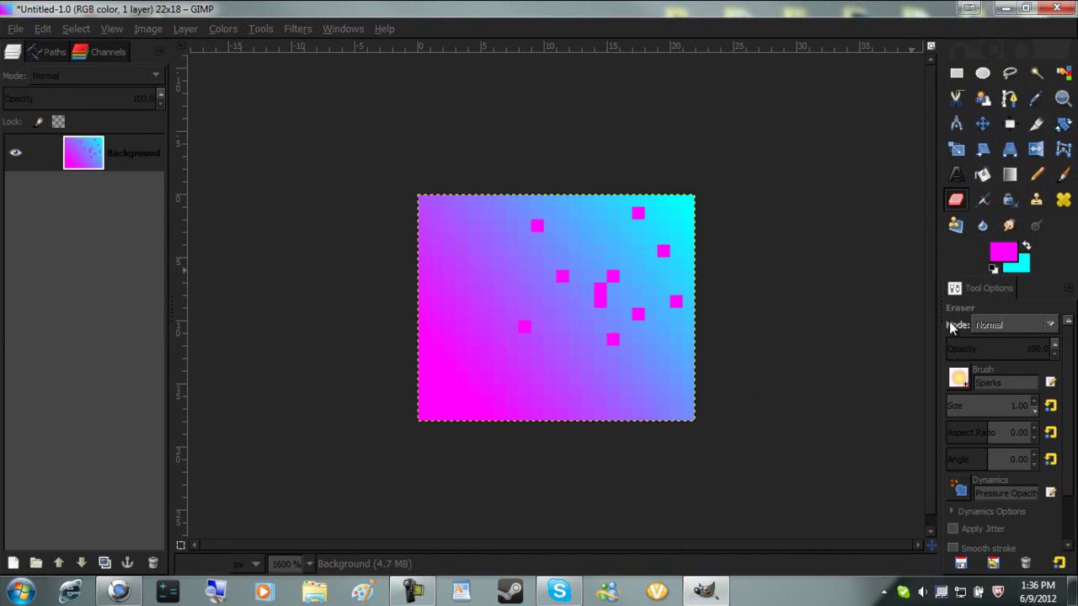
click(958, 377)
scroll(842, 336, down, 5)
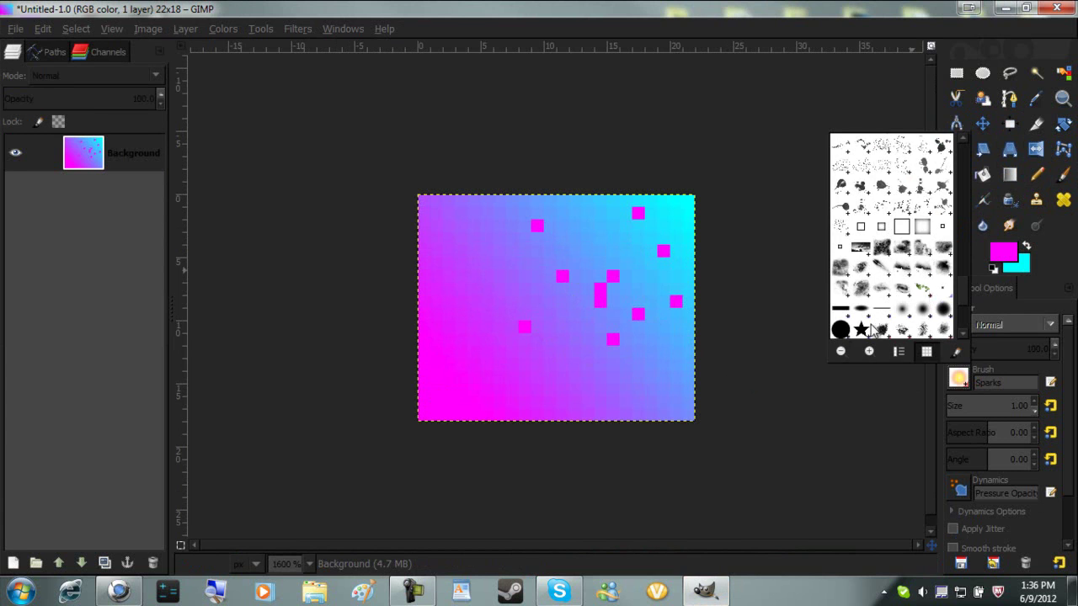
click(841, 328)
mouse_move(695, 406)
mouse_down()
mouse_move(651, 419)
mouse_move(670, 364)
mouse_move(590, 373)
mouse_up()
click(1029, 266)
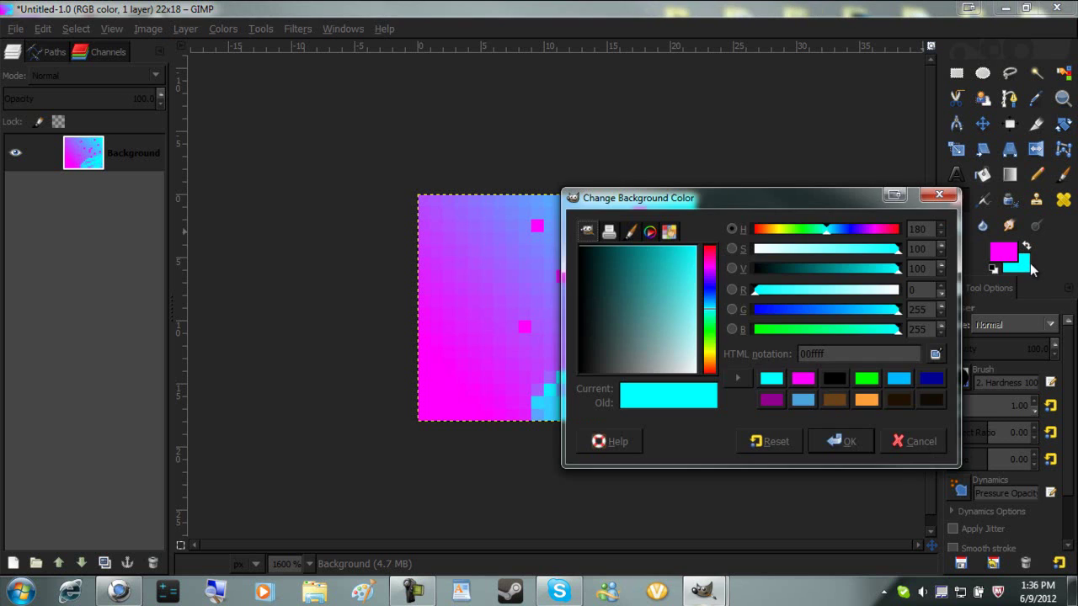
click(913, 444)
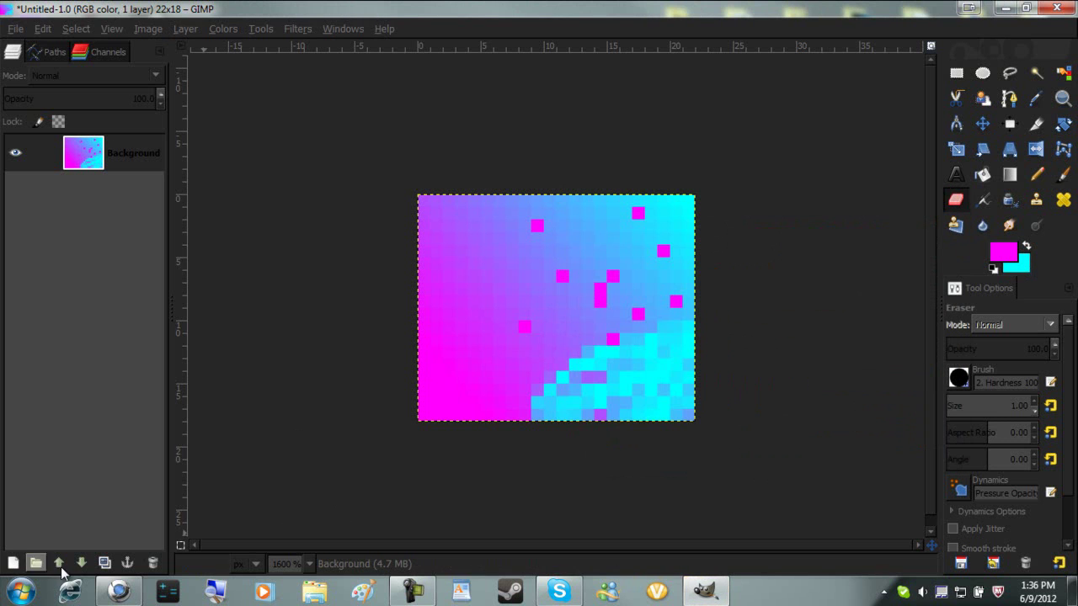
- Add a transparent layer beneath Background, then erase more magenta to widen the cyan area
click(12, 562)
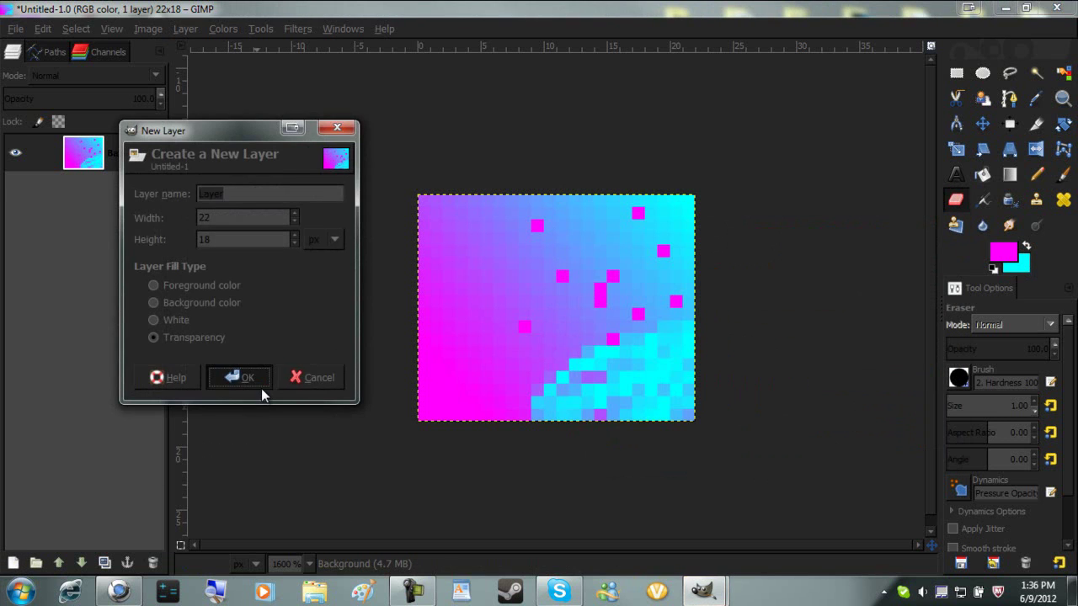
click(228, 377)
drag(79, 149, 86, 221)
click(87, 564)
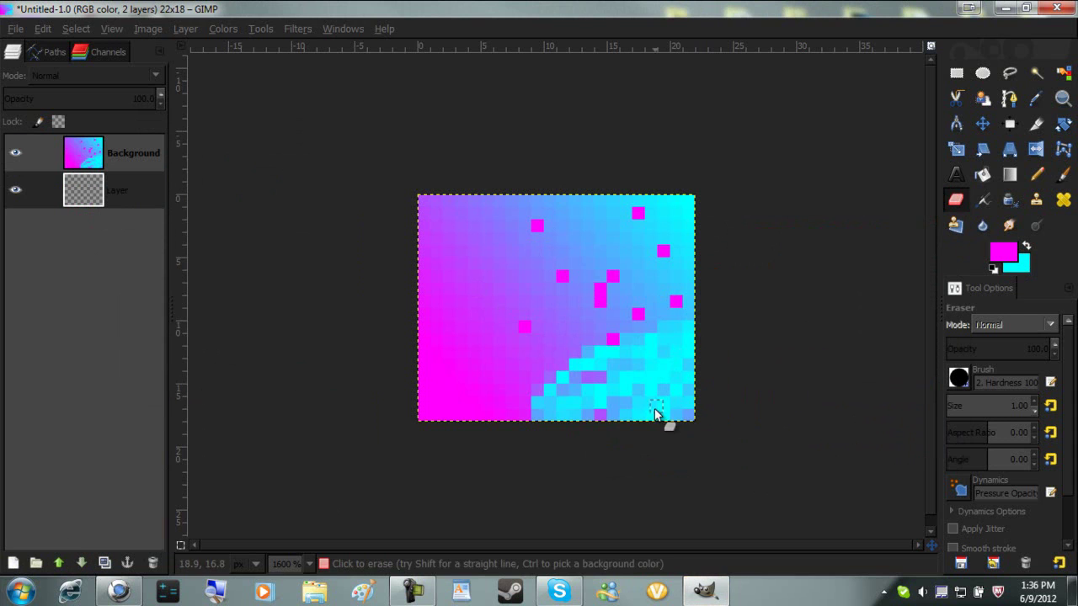
click(82, 168)
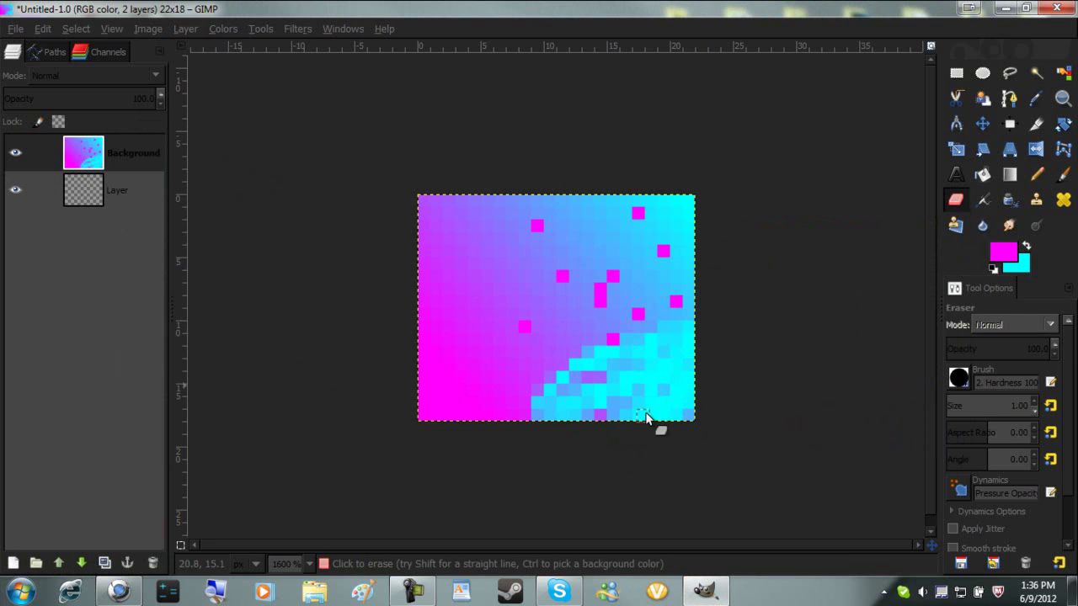
mouse_move(697, 369)
mouse_down()
mouse_move(637, 307)
mouse_move(706, 288)
mouse_move(483, 431)
mouse_move(561, 342)
mouse_move(531, 412)
mouse_move(525, 397)
mouse_move(660, 219)
mouse_move(750, 143)
mouse_move(441, 332)
mouse_move(448, 341)
mouse_move(496, 311)
mouse_move(436, 304)
mouse_move(547, 214)
mouse_move(417, 229)
mouse_move(553, 137)
mouse_move(547, 183)
mouse_move(512, 228)
mouse_move(583, 190)
mouse_move(612, 210)
mouse_move(431, 248)
mouse_up()
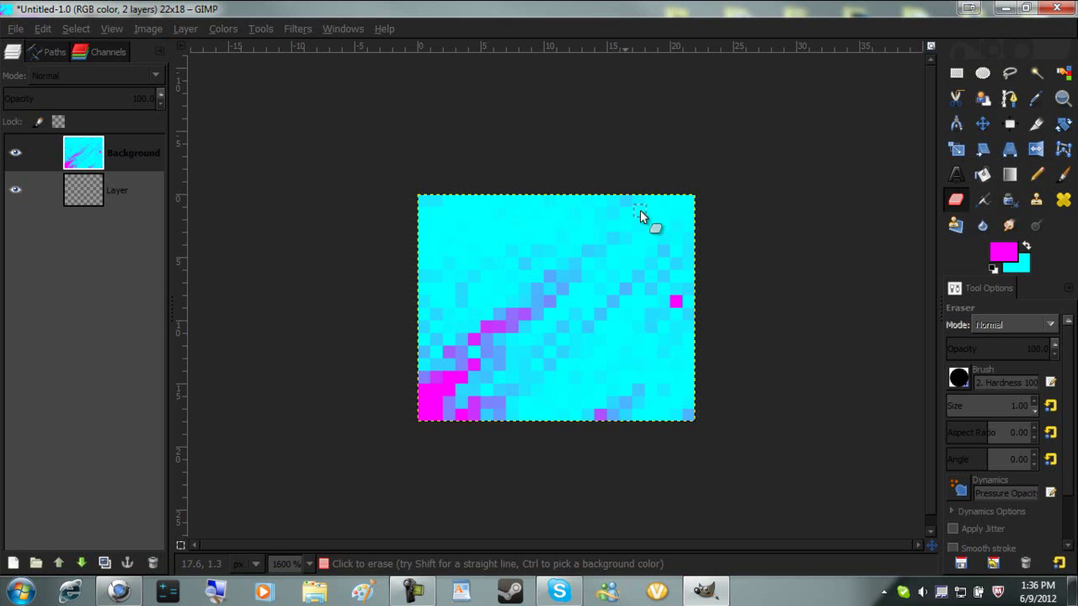
- Delete the painted Background layer and pick the Airbrush with the soft 2. Hardness 075 brush
click(154, 562)
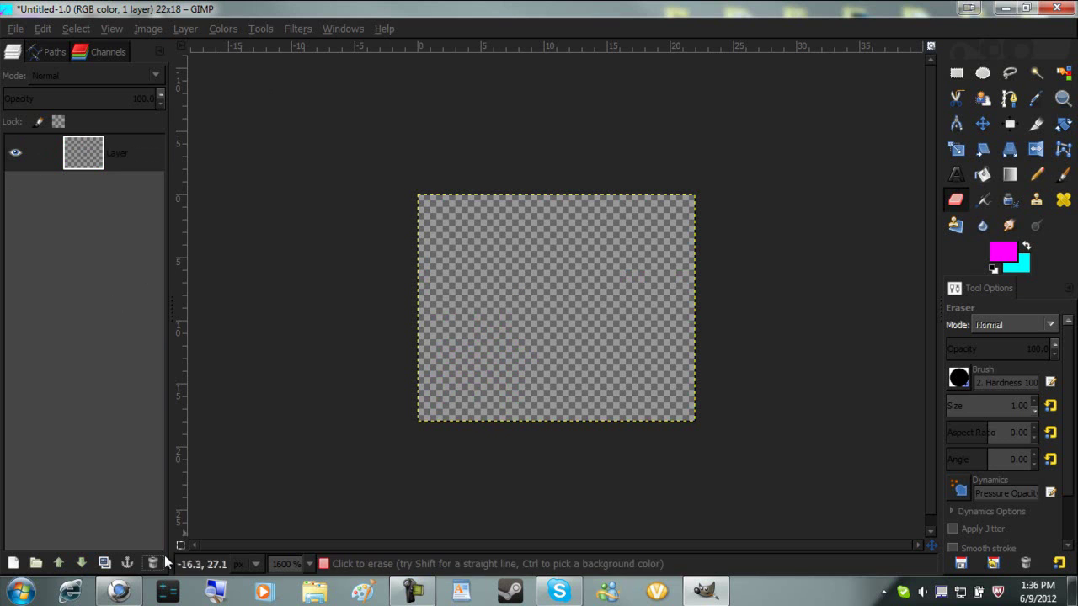
click(984, 202)
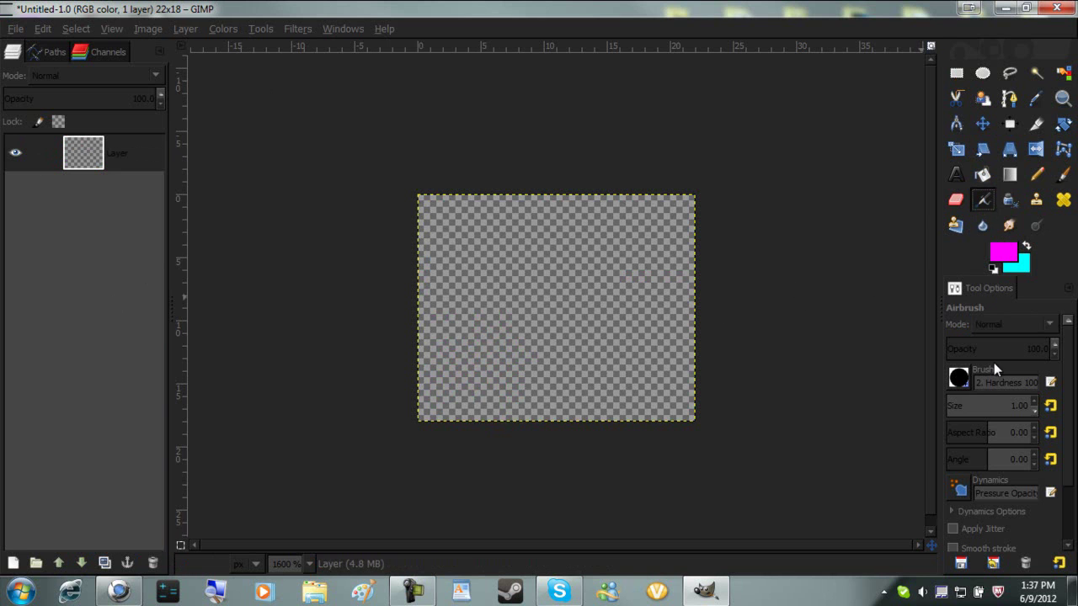
click(959, 378)
scroll(925, 318, up, 3)
scroll(924, 318, down, 3)
click(924, 317)
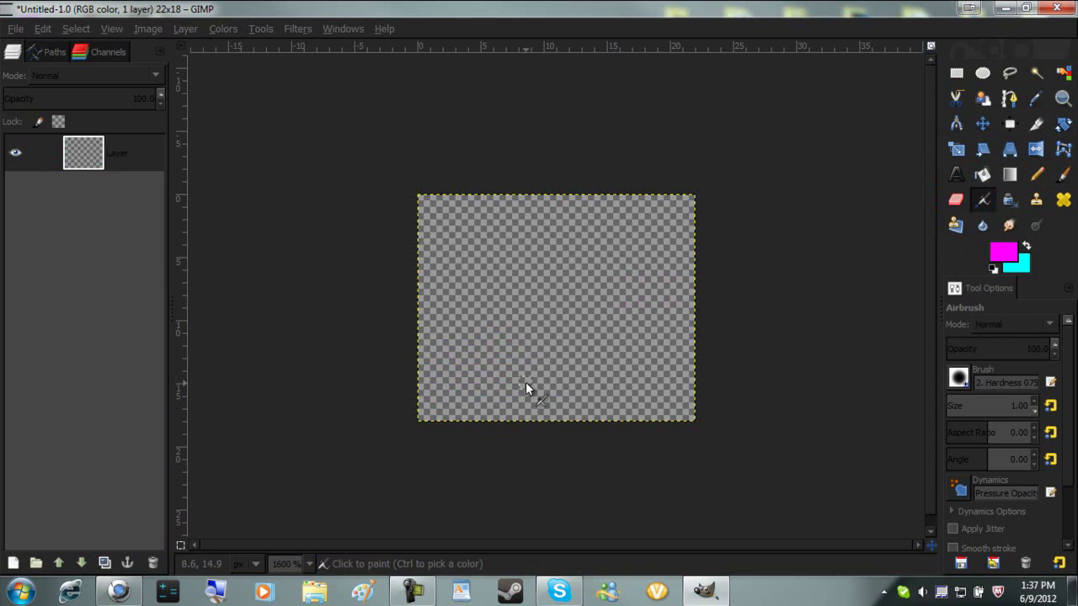
- Raise the airbrush size to 7, try a magenta stroke on the canvas, then undo it
key(bracketright)
key(bracketright)
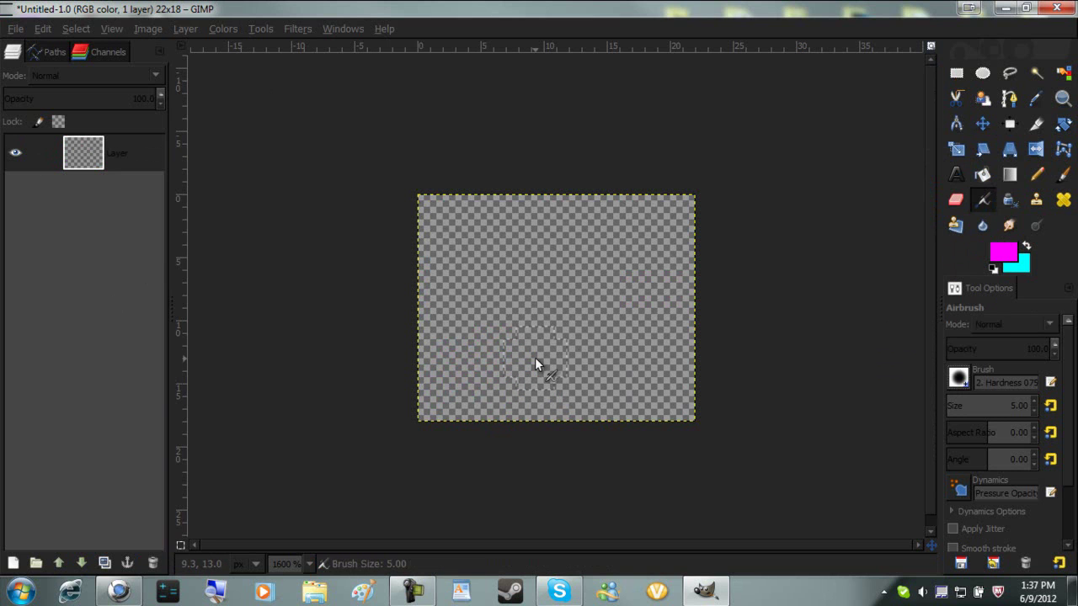
key(bracketright)
key(bracketright)
key(bracketright)
mouse_move(495, 393)
mouse_down()
mouse_move(627, 336)
mouse_move(716, 233)
mouse_move(526, 245)
mouse_move(428, 331)
mouse_move(704, 335)
mouse_move(680, 286)
mouse_move(559, 281)
mouse_up()
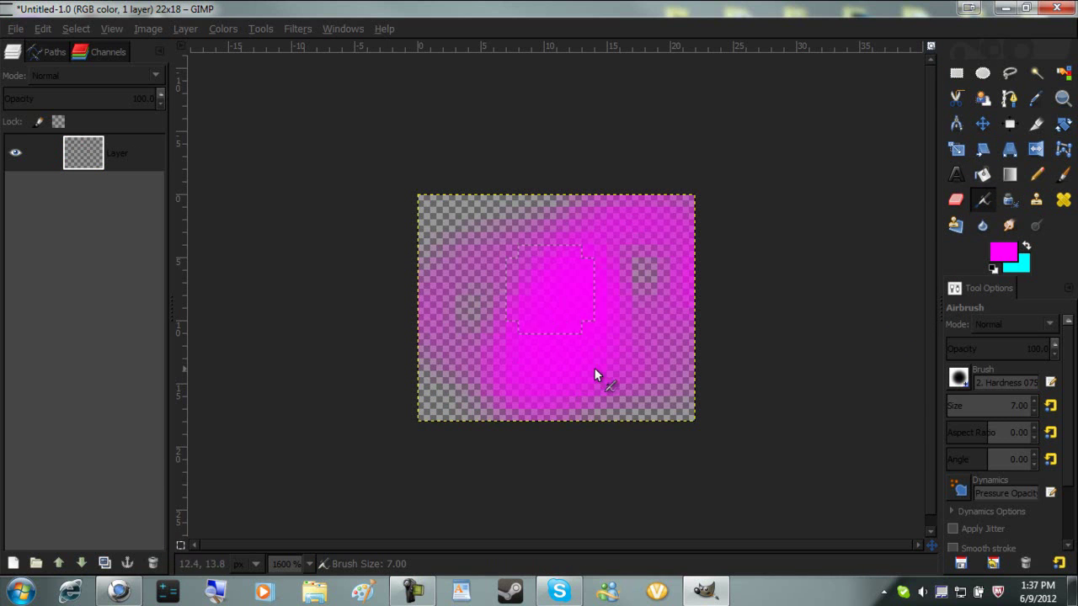
key(ctrl+z)
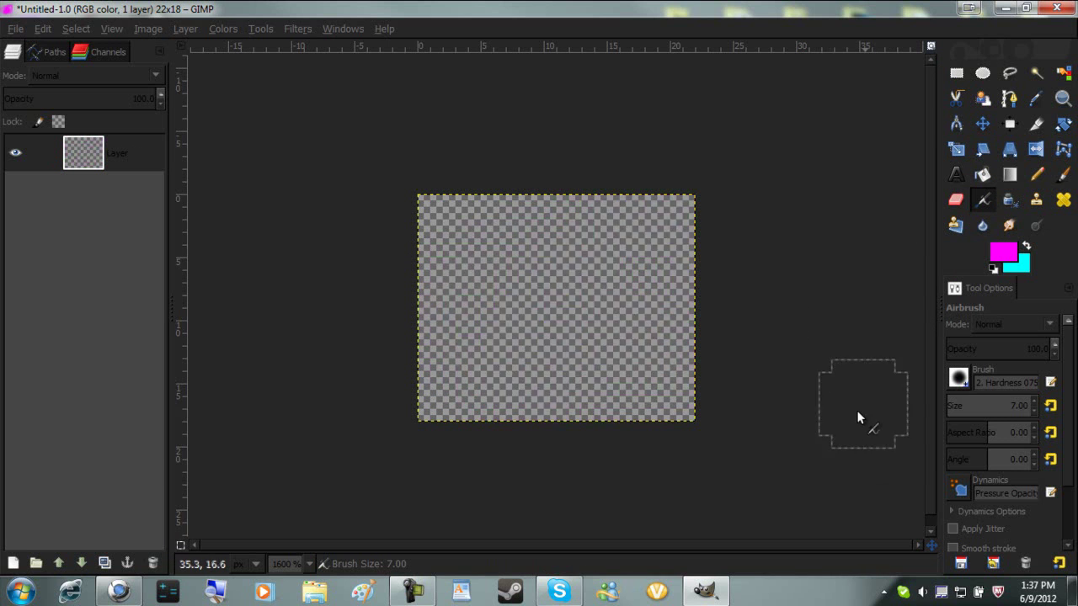
- Step through Ink, Clone, Heal, Blur/Sharpen and Smudge to Dodge / Burn, glancing at the brush choices
click(1013, 203)
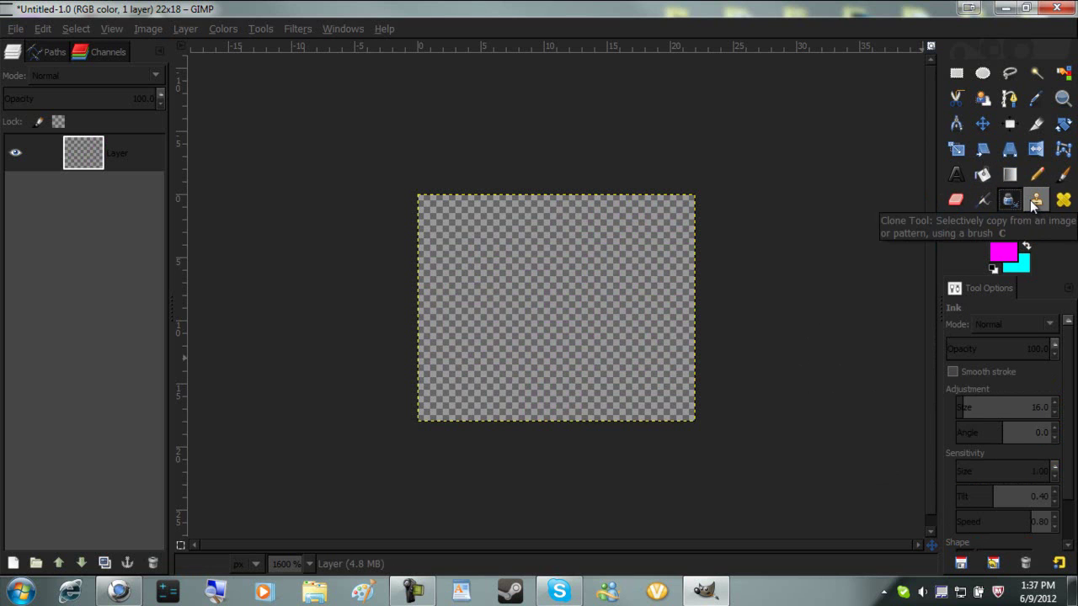
click(1033, 201)
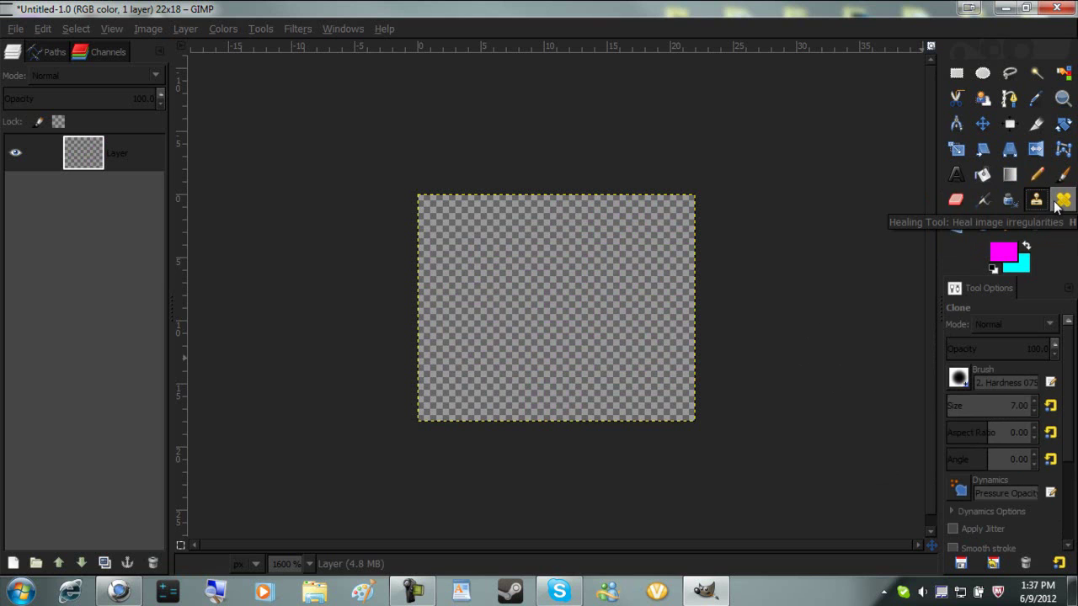
click(1063, 203)
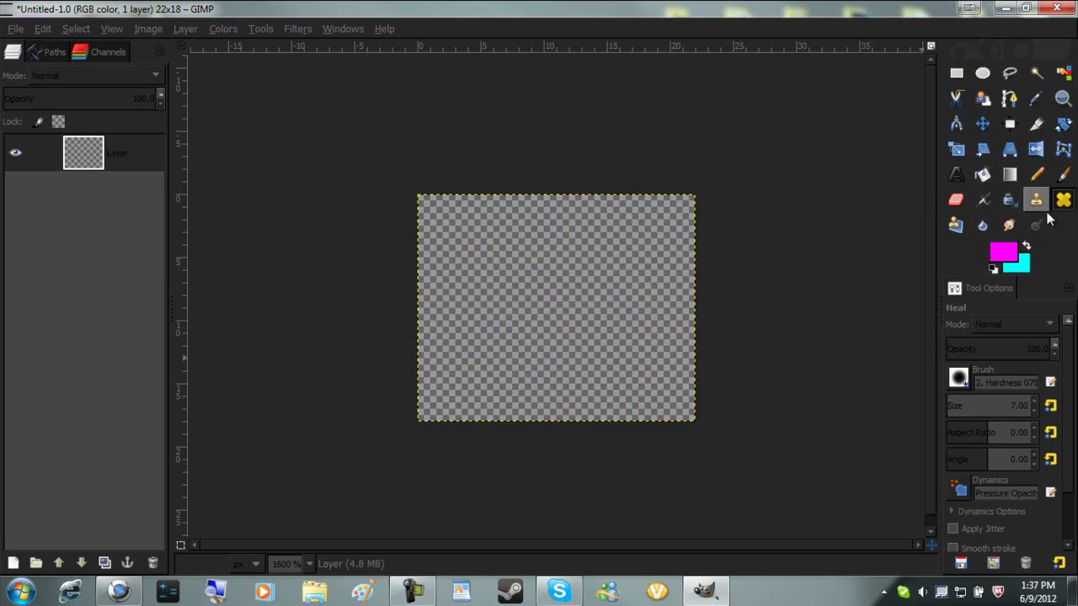
click(981, 226)
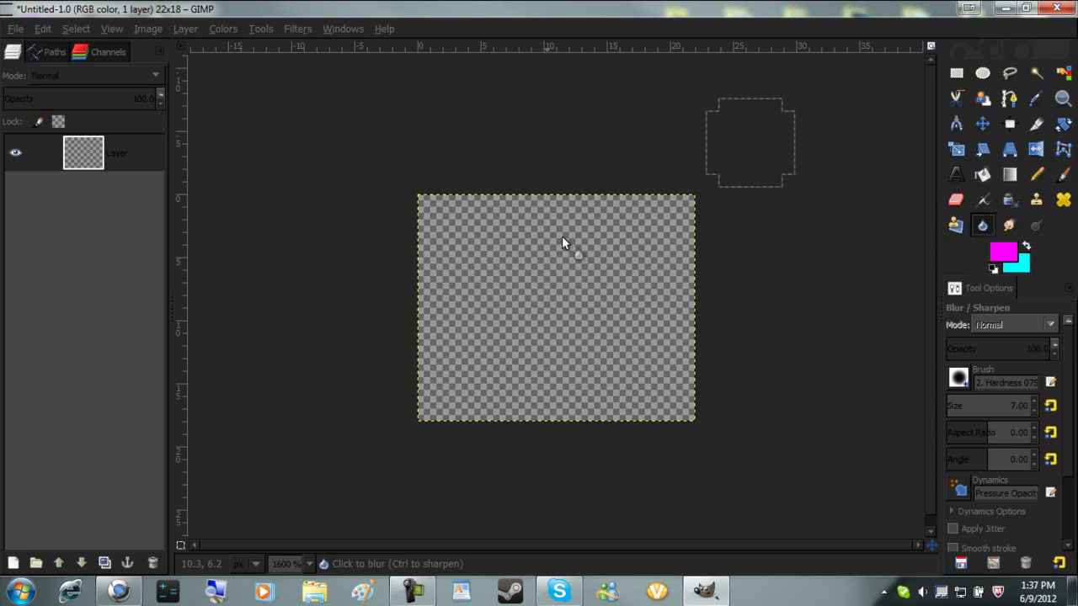
click(1009, 225)
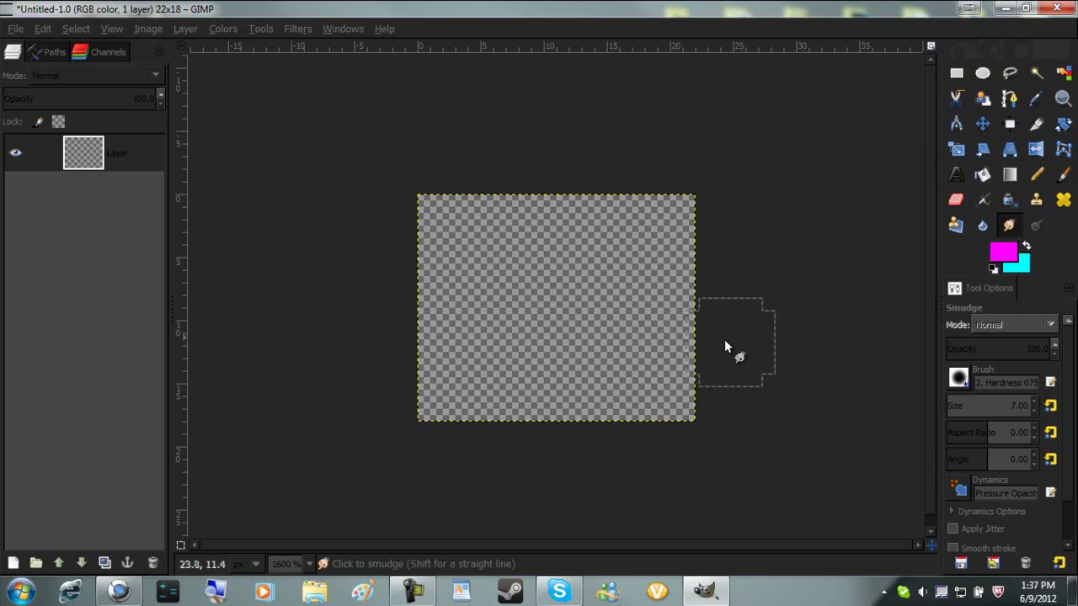
click(1036, 226)
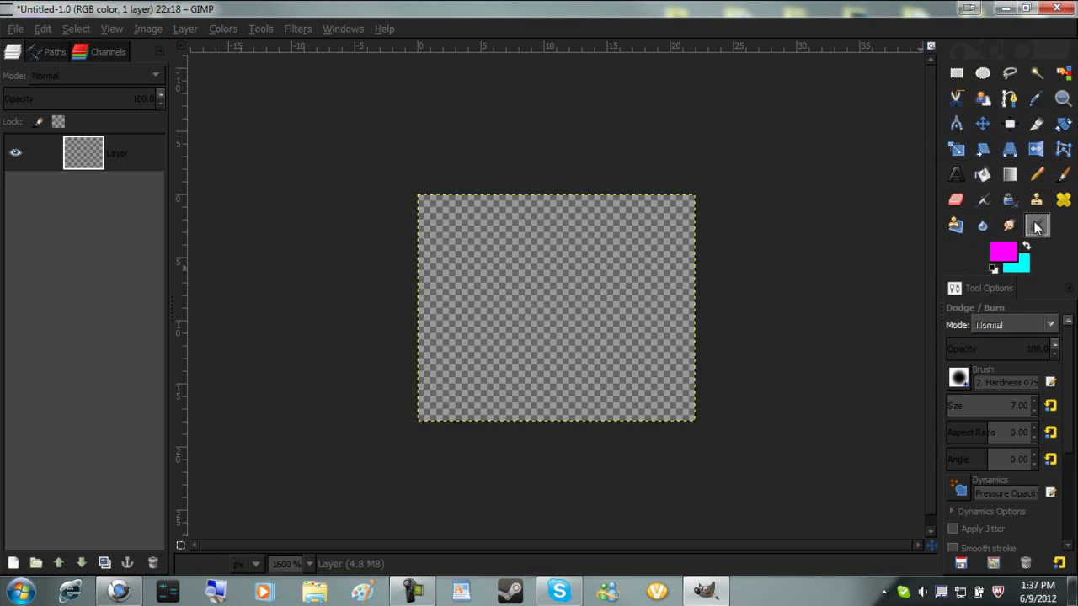
click(959, 379)
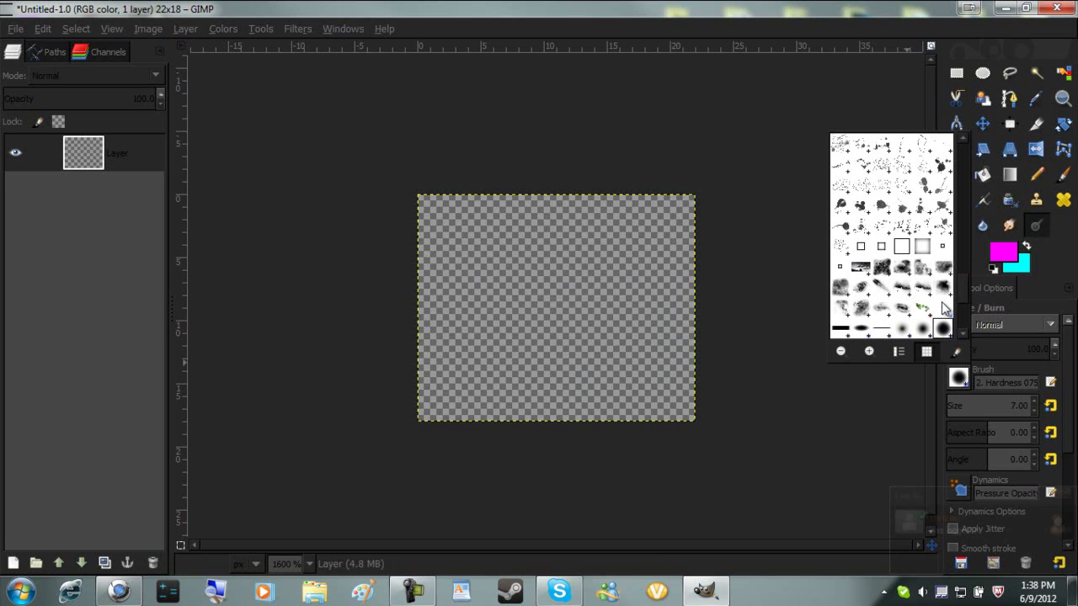
click(1026, 474)
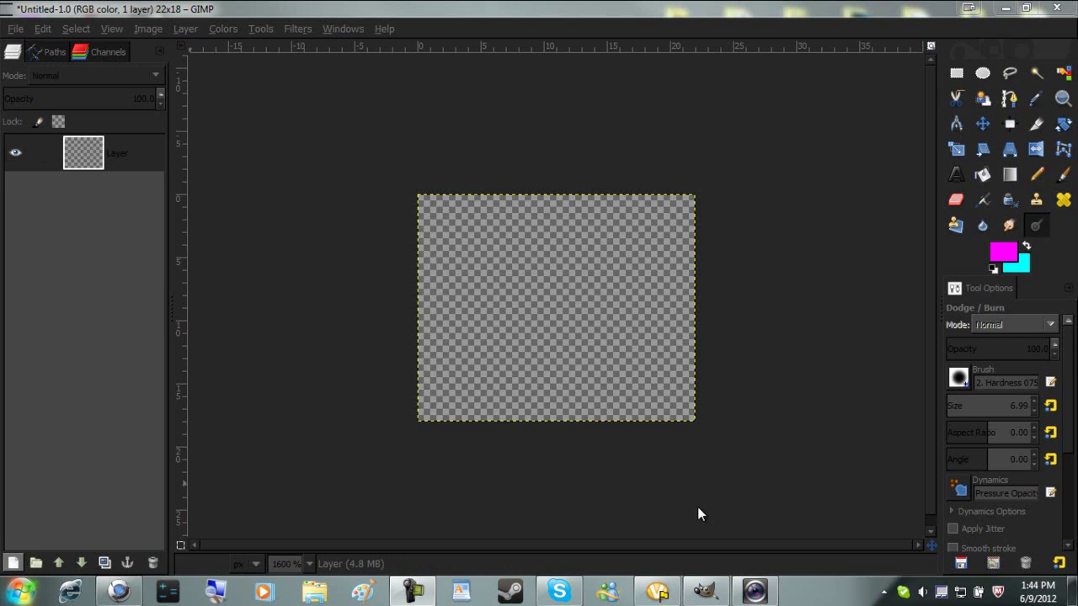
- Add a new transparent Layer #1 and bucket-fill it with magenta
click(13, 562)
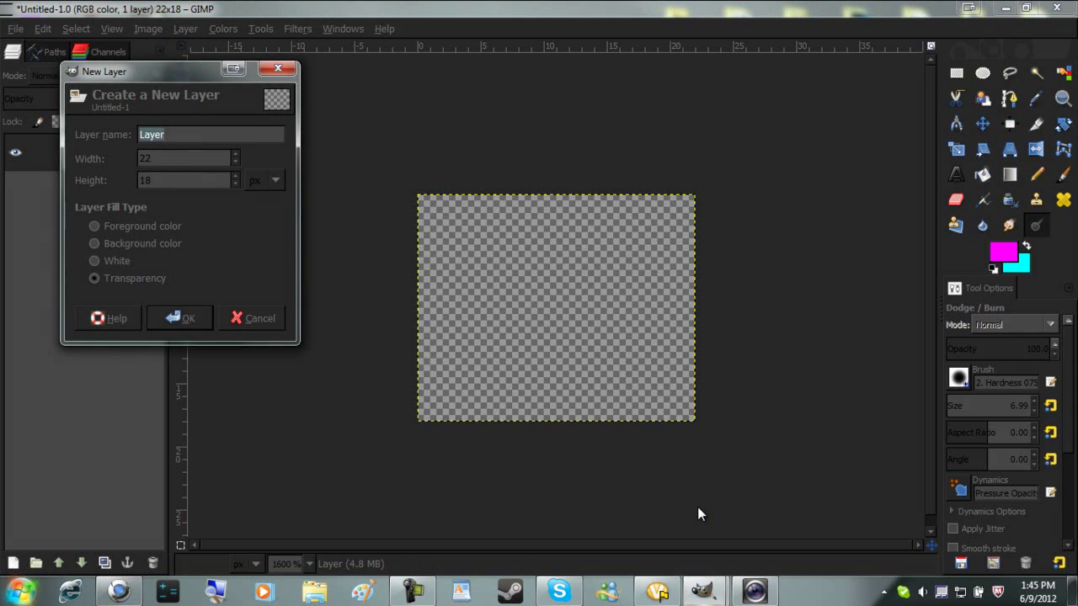
click(163, 313)
key(n)
key(l)
key(s)
key(k)
key(b)
key(shift+p)
key(a)
key(shift+b)
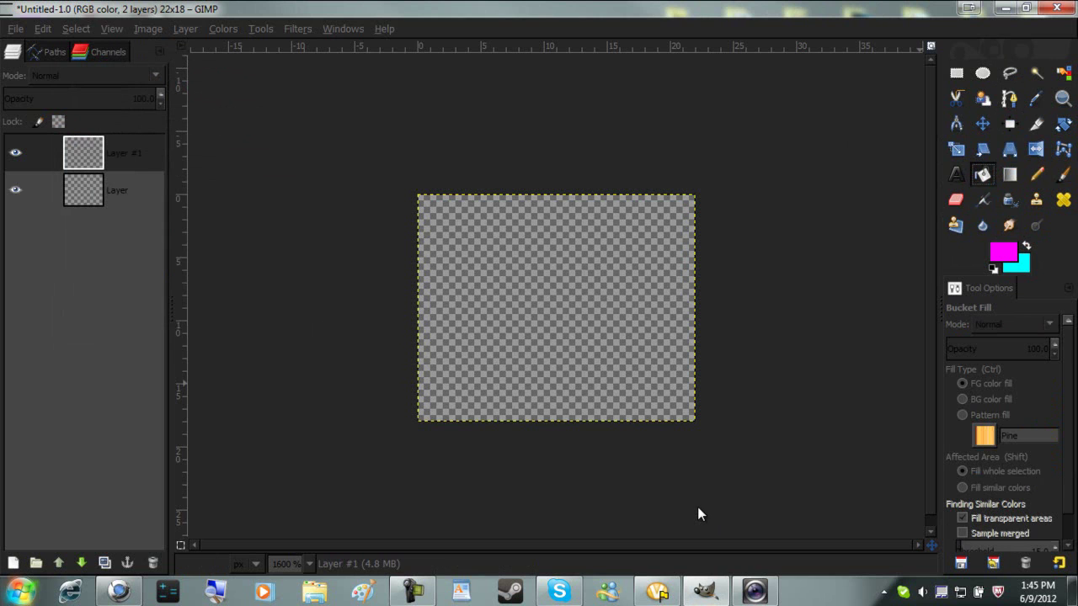
key(ctrl+comma)
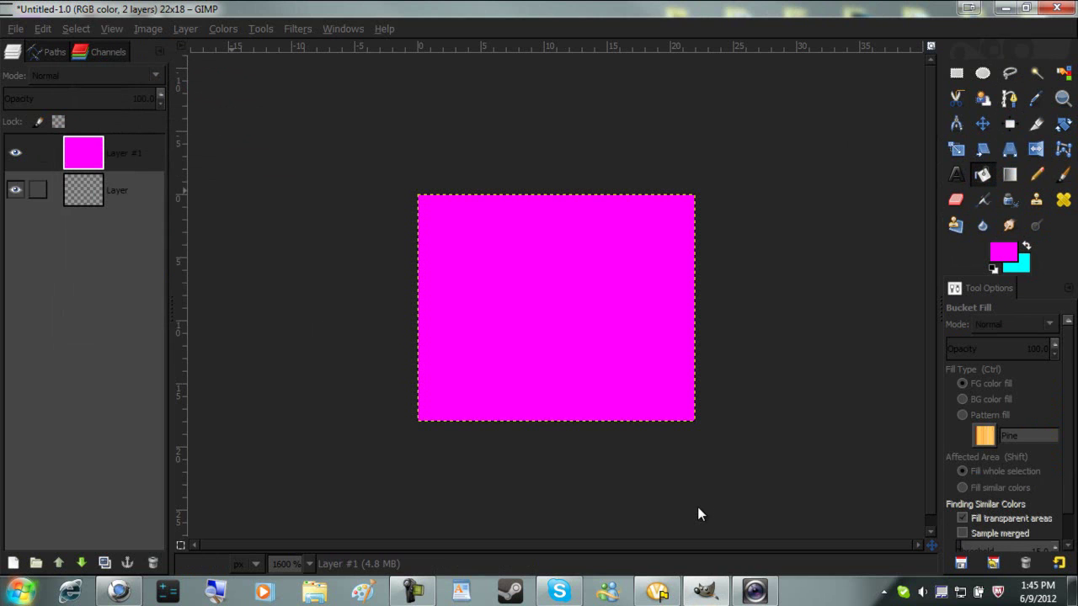
- Raise the transparent Layer above Layer #1 and pencil three cyan dots on it
key(Page_Down)
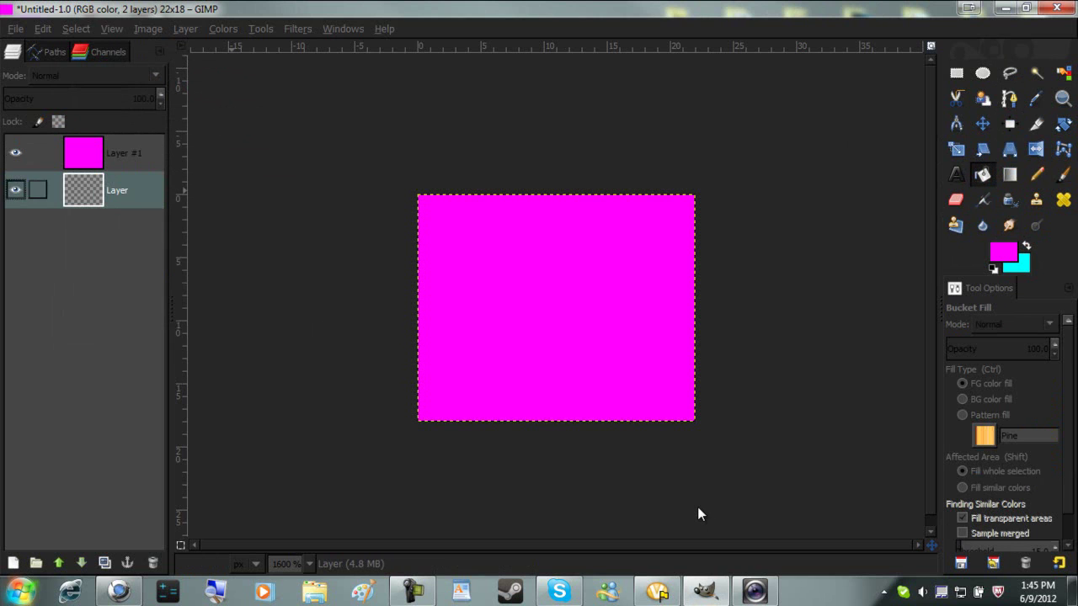
key(shift+Page_Up)
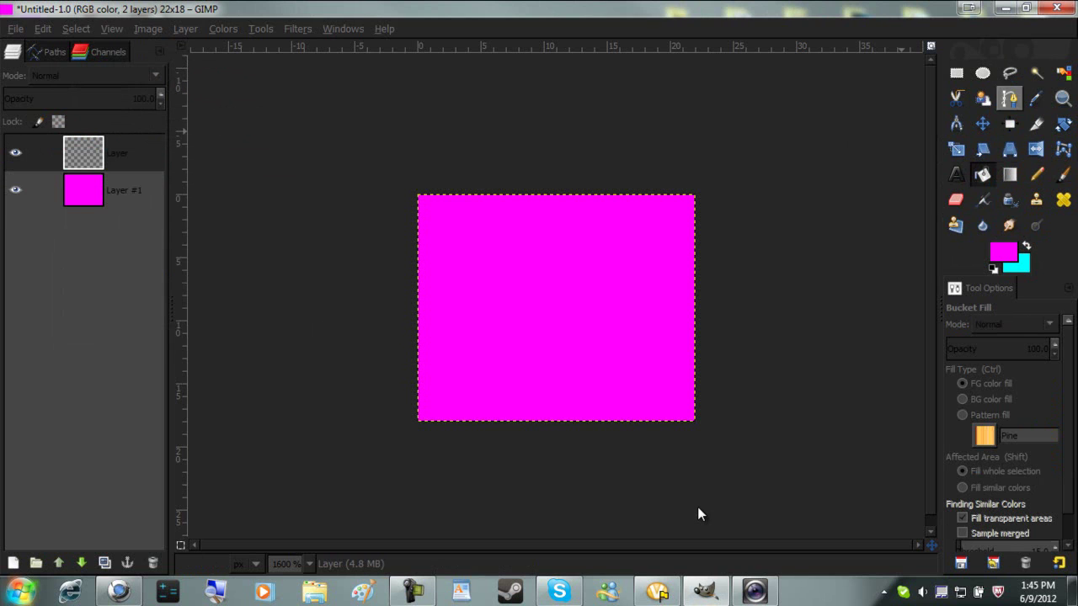
key(n)
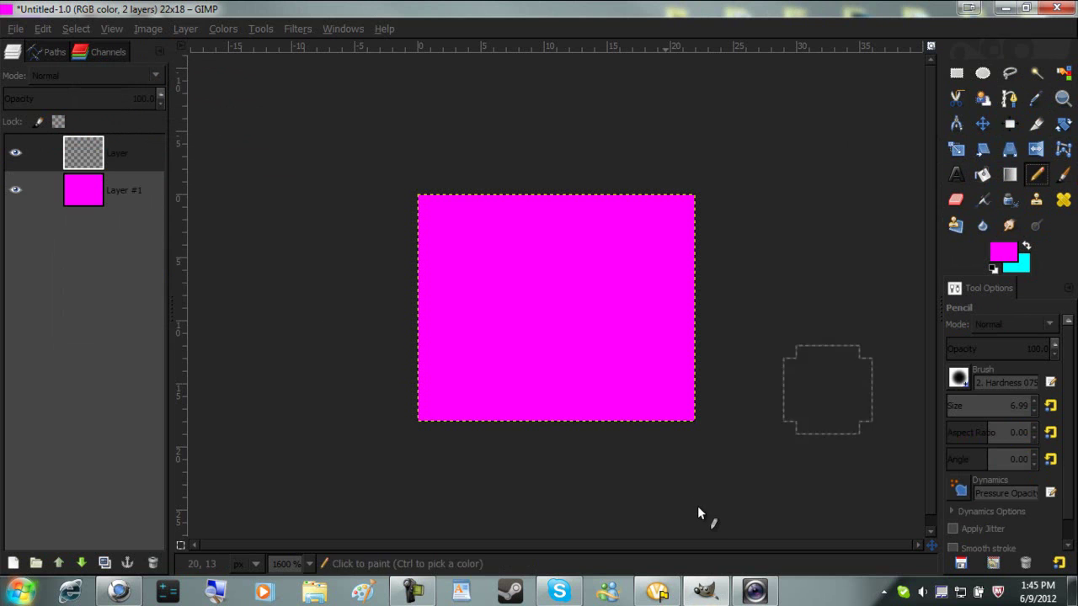
click(613, 289)
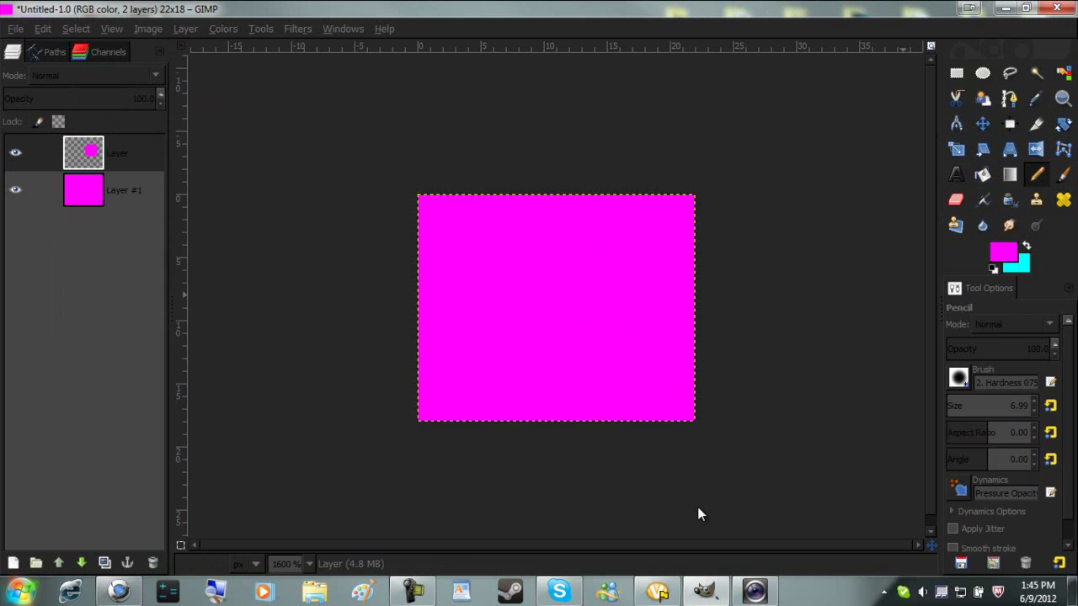
key(x)
click(600, 289)
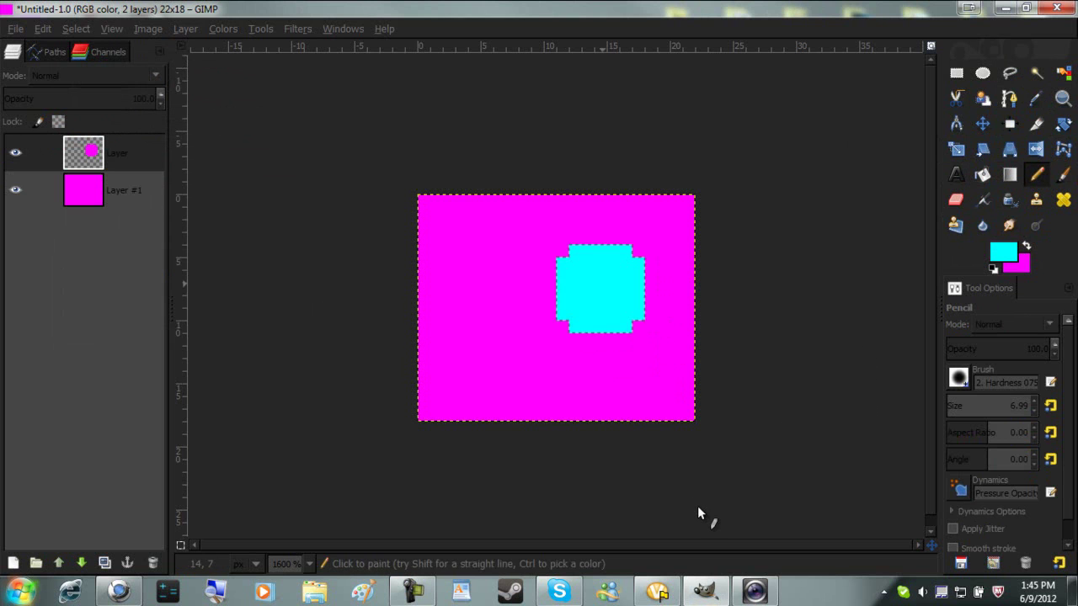
click(487, 263)
click(499, 364)
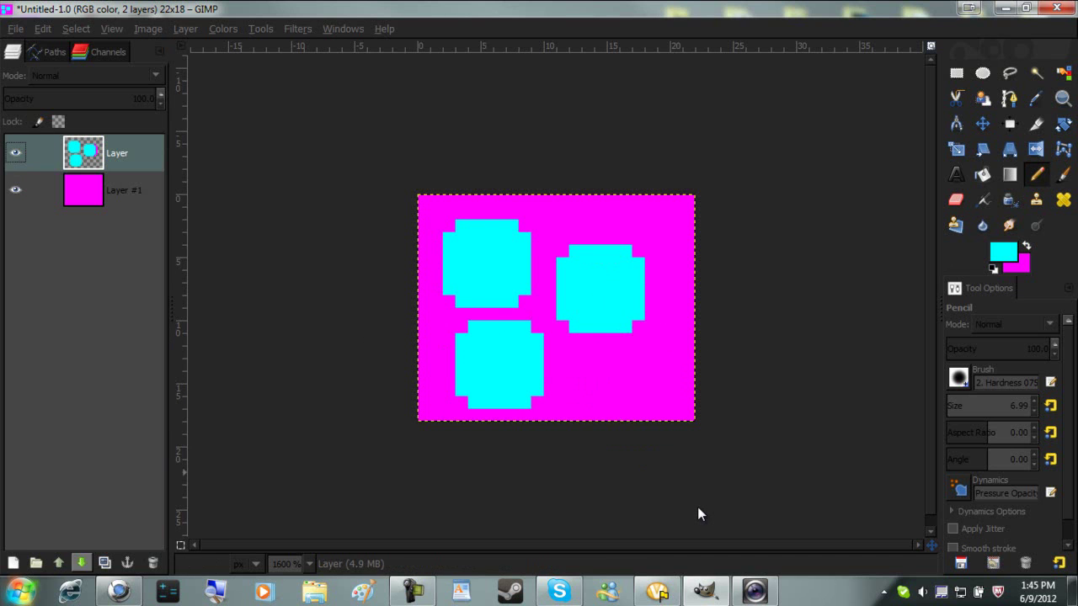
- Move the dots below the magenta layer, vary Layer #1's opacity, restore the order, then delete both layers
key(shift+Page_Down)
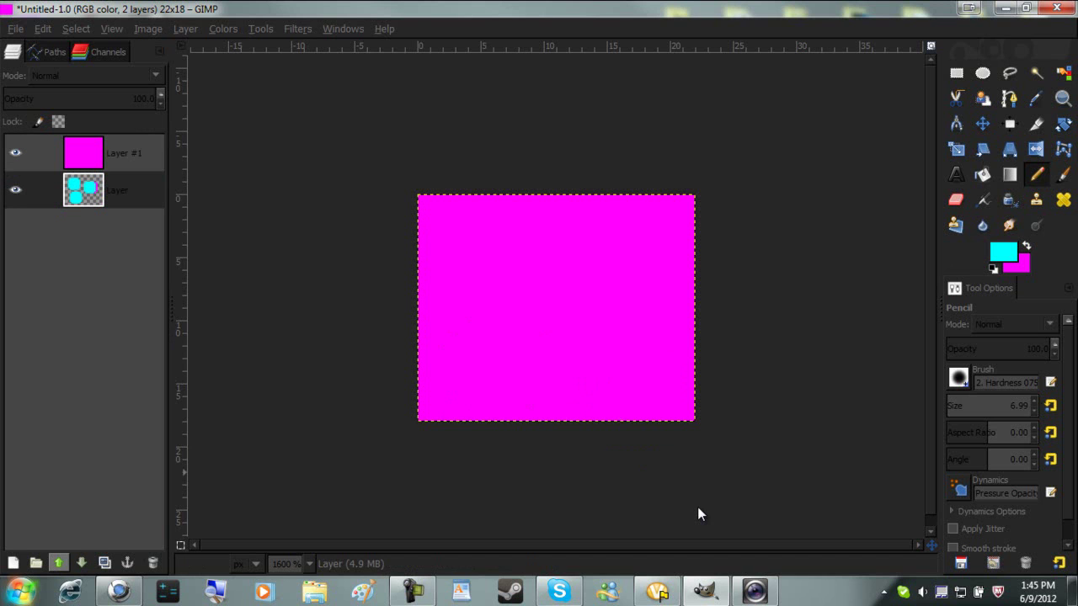
key(Page_Up)
key(Tab)
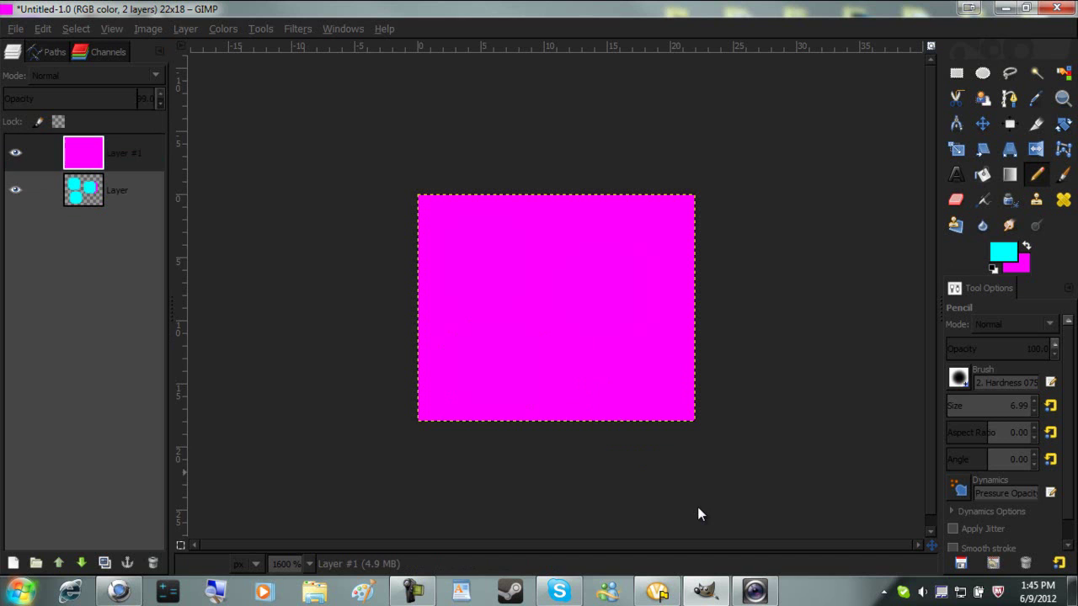
key(Down)
key(Down)
key(Down)
key(Down)
key(Down)
key(Down)
key(Down)
key(Down)
key(Down)
key(Down)
key(Down)
key(Down)
key(Down)
key(Down)
key(Down)
key(Down)
key(Down)
key(Down)
key(Down)
key(Down)
key(Up)
key(Up)
key(Up)
key(Up)
key(Up)
key(Up)
key(Up)
key(Up)
key(Up)
key(Up)
key(Up)
key(Up)
key(Up)
key(Up)
key(Up)
key(Up)
key(Up)
key(Up)
key(Up)
key(Up)
key(Up)
key(Return)
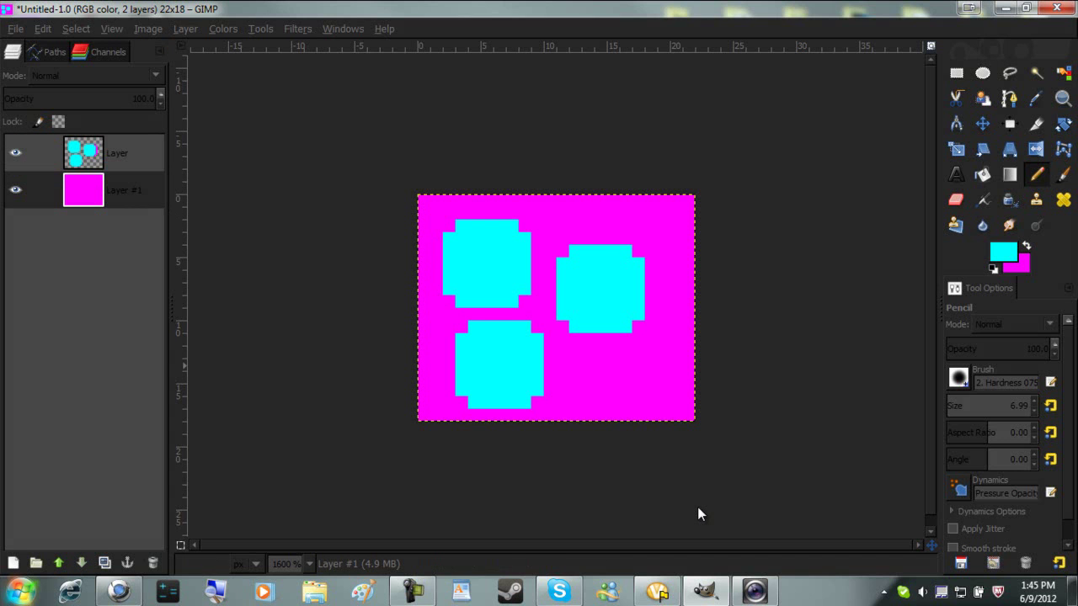
key(Delete)
key(Delete)
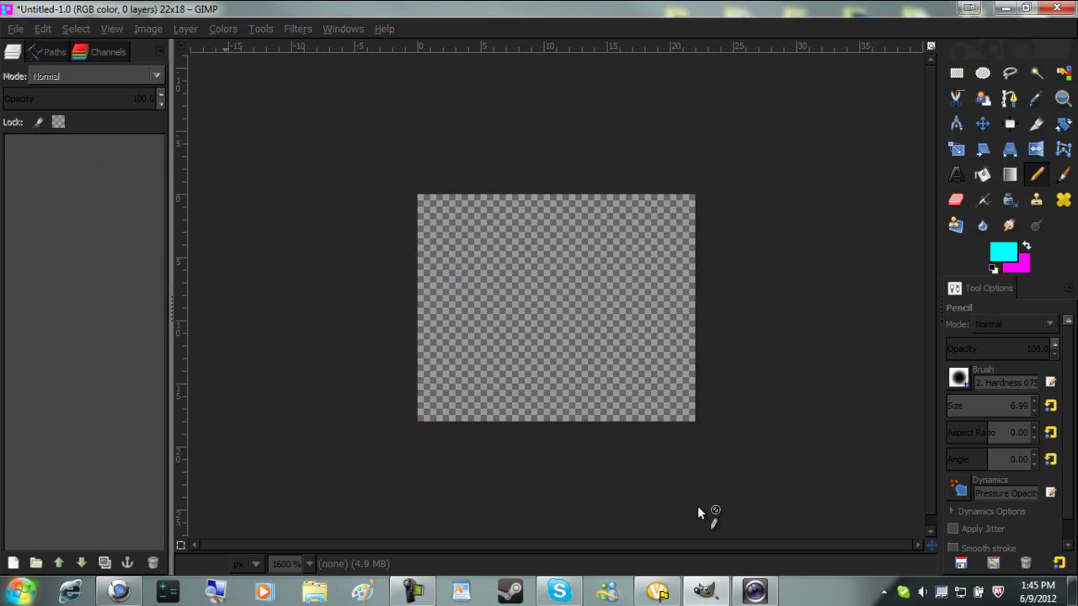